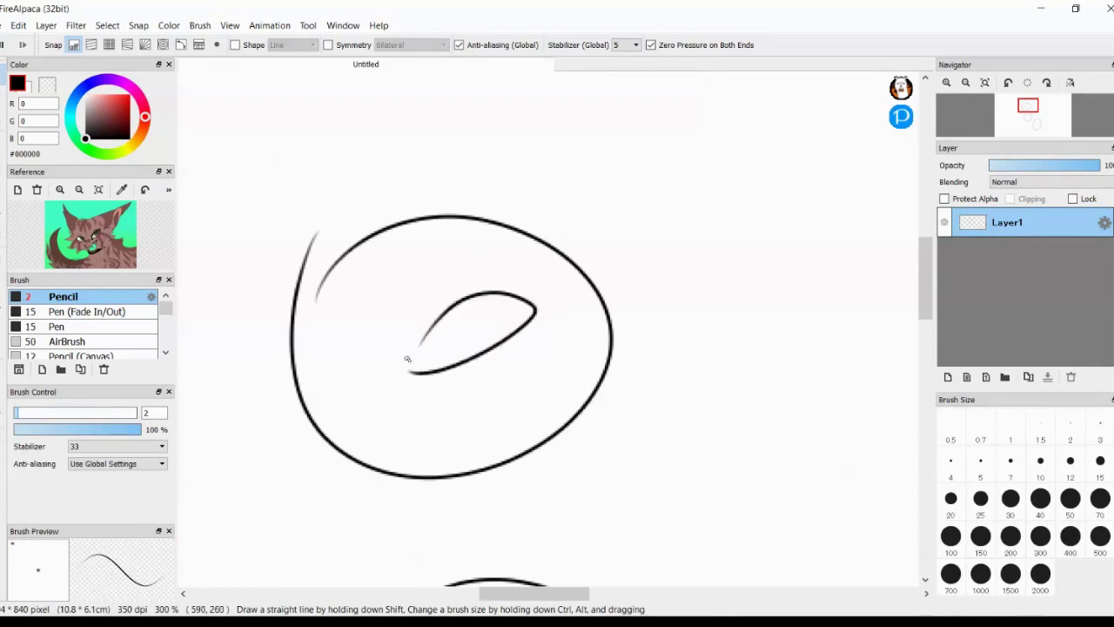
Step: Redraw the right eye inside the head oval as a slanted almond outline with a curved iris and short pupil
{"action": "key", "text": "ctrl+z"}
{"action": "scroll", "coordinate": [403, 321], "scroll_direction": "up", "scroll_amount": 3}
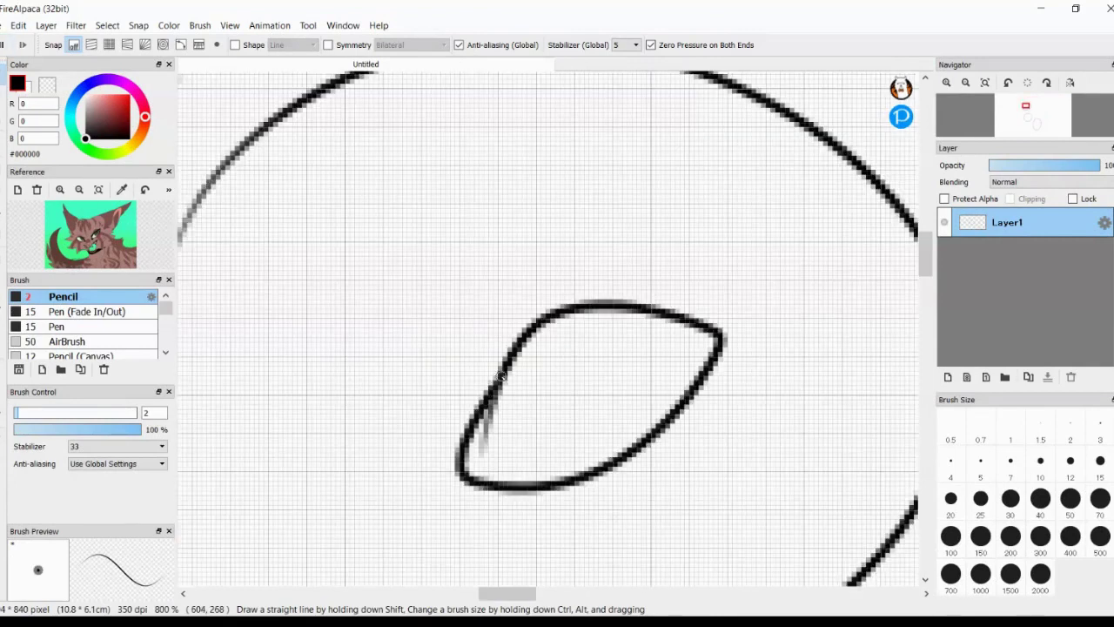
{"action": "left_click_drag", "start_coordinate": [470, 409], "coordinate": [485, 374]}
{"action": "left_click_drag", "start_coordinate": [557, 339], "coordinate": [617, 348]}
Step: Extend the right eye's inner corner downward to a point and fill it solid black
{"action": "key", "text": "e"}
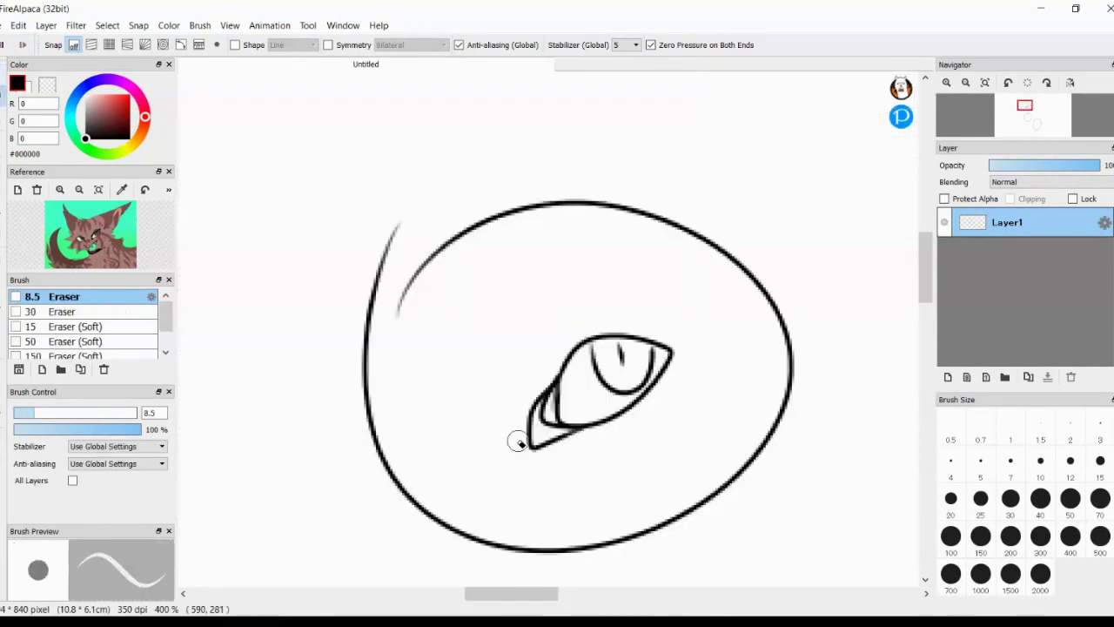
{"action": "key", "text": "b"}
{"action": "scroll", "coordinate": [449, 397], "scroll_direction": "up", "scroll_amount": 3}
{"action": "left_click_drag", "start_coordinate": [462, 262], "coordinate": [454, 427]}
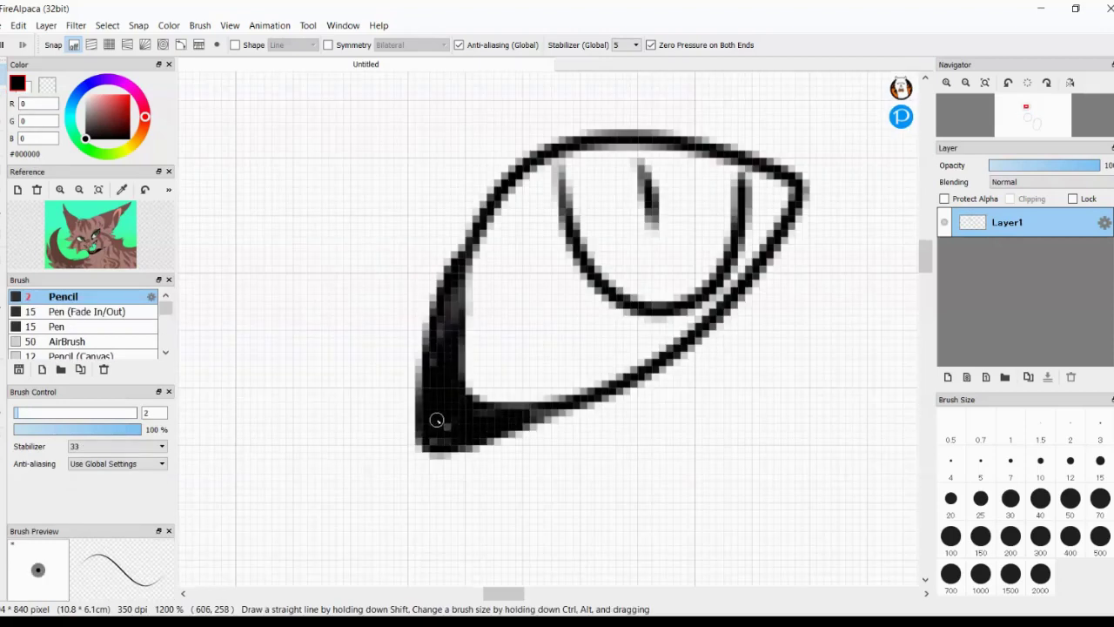
{"action": "scroll", "coordinate": [437, 420], "scroll_direction": "down", "scroll_amount": 2}
{"action": "left_click_drag", "start_coordinate": [740, 257], "coordinate": [875, 261]}
{"action": "key", "text": "ctrl+z"}
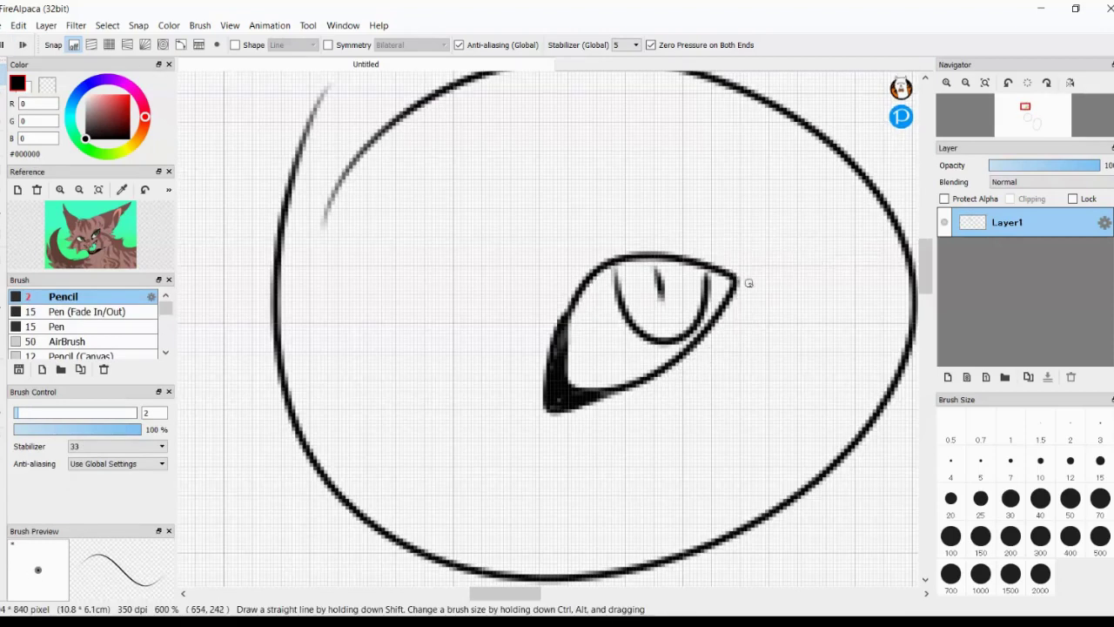
{"action": "left_click_drag", "start_coordinate": [748, 283], "coordinate": [857, 318]}
{"action": "key", "text": "e"}
{"action": "key", "text": "b"}
{"action": "key", "text": "ctrl+z"}
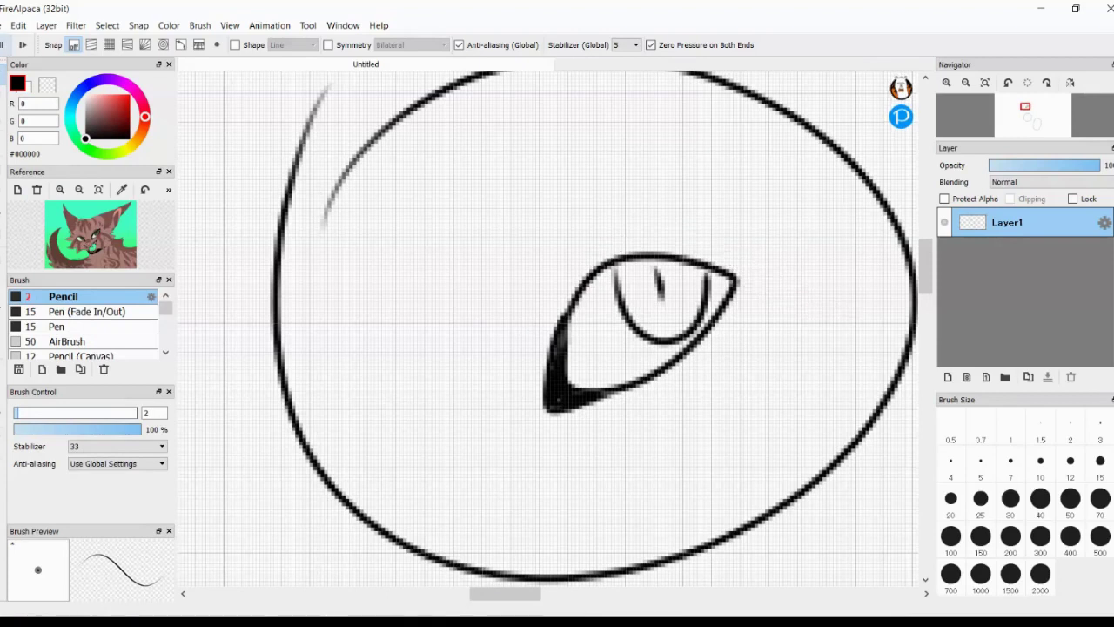
{"action": "key", "text": "ctrl+y"}
{"action": "left_click_drag", "start_coordinate": [478, 446], "coordinate": [485, 513]}
{"action": "key", "text": "ctrl+z"}
{"action": "key", "text": "ctrl+z"}
{"action": "key", "text": "ctrl+z"}
Step: Draw the nose with its mouth line beside the eye and two slim vertical forehead markings above
{"action": "left_click_drag", "start_coordinate": [425, 428], "coordinate": [554, 446]}
{"action": "left_click_drag", "start_coordinate": [474, 431], "coordinate": [463, 474]}
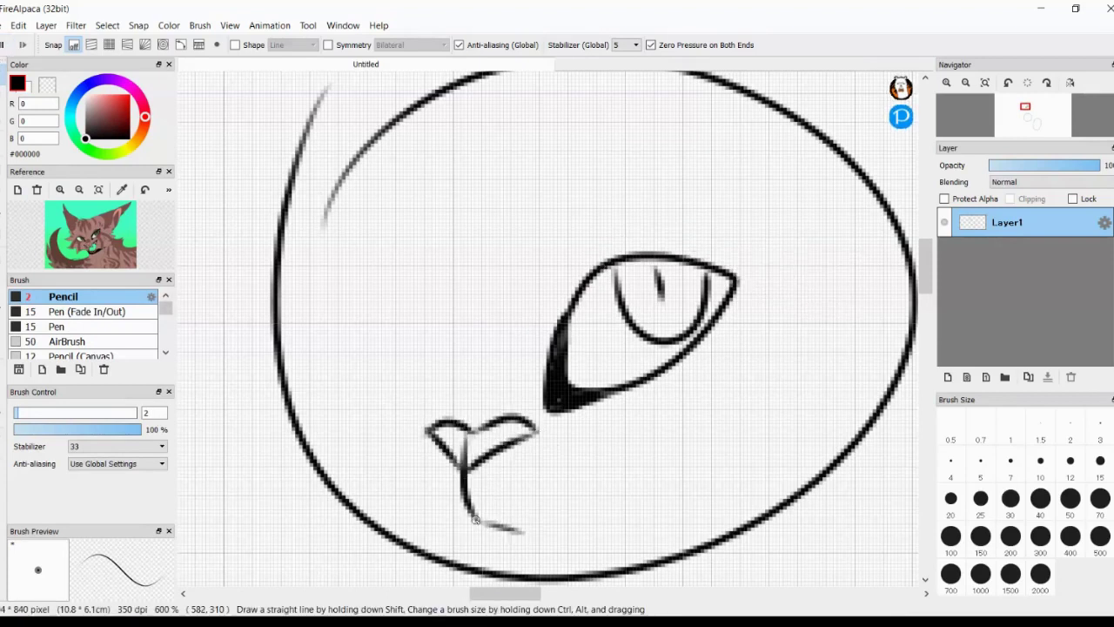
{"action": "left_click_drag", "start_coordinate": [566, 126], "coordinate": [562, 260]}
{"action": "left_click_drag", "start_coordinate": [426, 157], "coordinate": [442, 263]}
Step: Erase the rounded top of the nose outline with the eraser and return to the 2 px Pencil
{"action": "key", "text": "e"}
{"action": "mouse_move", "coordinate": [435, 375]}
{"action": "left_mouse_down"}
{"action": "mouse_move", "coordinate": [444, 406]}
{"action": "mouse_move", "coordinate": [525, 437]}
{"action": "left_mouse_up"}
{"action": "scroll", "coordinate": [449, 462], "scroll_direction": "up", "scroll_amount": 1}
{"action": "key", "text": "b"}
{"action": "mouse_move", "coordinate": [368, 418]}
{"action": "left_mouse_down"}
{"action": "mouse_move", "coordinate": [423, 378]}
{"action": "mouse_move", "coordinate": [443, 398]}
{"action": "left_mouse_up"}
{"action": "key", "text": "ctrl+z"}
{"action": "key", "text": "ctrl+z"}
{"action": "mouse_move", "coordinate": [465, 469]}
{"action": "left_mouse_down"}
{"action": "mouse_move", "coordinate": [539, 384]}
{"action": "mouse_move", "coordinate": [373, 346]}
{"action": "mouse_move", "coordinate": [566, 387]}
{"action": "left_mouse_up"}
{"action": "key", "text": "ctrl+z"}
{"action": "key", "text": "ctrl+z"}
Step: Redraw the nose as a solid black triangle and add a short mouth line toward the far side of the face
{"action": "left_click_drag", "start_coordinate": [453, 409], "coordinate": [460, 443]}
{"action": "scroll", "coordinate": [479, 523], "scroll_direction": "down", "scroll_amount": 1}
{"action": "mouse_move", "coordinate": [465, 509]}
{"action": "left_mouse_down"}
{"action": "mouse_move", "coordinate": [545, 537]}
{"action": "mouse_move", "coordinate": [427, 541]}
{"action": "left_mouse_up"}
{"action": "key", "text": "e"}
{"action": "key", "text": "b"}
{"action": "key", "text": "ctrl+z"}
Step: Draw the curved nose bridge and the narrower left eye with its iris and pupil
{"action": "left_click_drag", "start_coordinate": [487, 309], "coordinate": [402, 396]}
{"action": "key", "text": "ctrl+z"}
{"action": "left_click_drag", "start_coordinate": [461, 331], "coordinate": [398, 396]}
{"action": "mouse_move", "coordinate": [435, 339]}
{"action": "left_mouse_down"}
{"action": "mouse_move", "coordinate": [273, 241]}
{"action": "mouse_move", "coordinate": [436, 248]}
{"action": "left_mouse_up"}
{"action": "left_click_drag", "start_coordinate": [376, 218], "coordinate": [419, 288]}
{"action": "scroll", "coordinate": [419, 287], "scroll_direction": "down", "scroll_amount": 2}
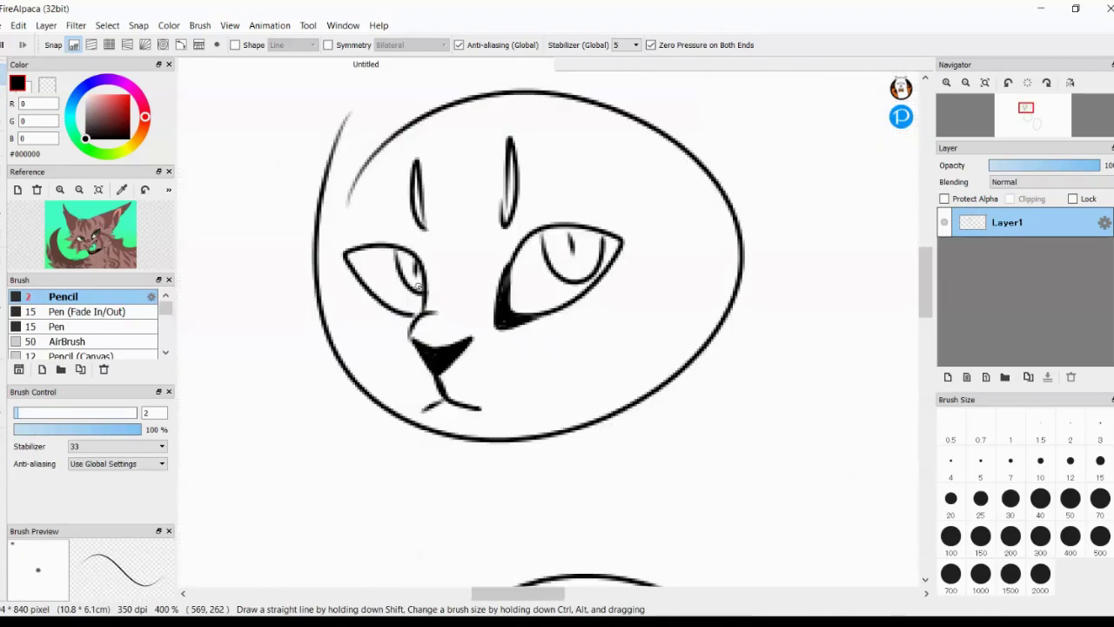
Step: Thicken the upper eyelids of both eyes in black and extend thin lash lines past the outer corners
{"action": "left_click_drag", "start_coordinate": [518, 246], "coordinate": [690, 246]}
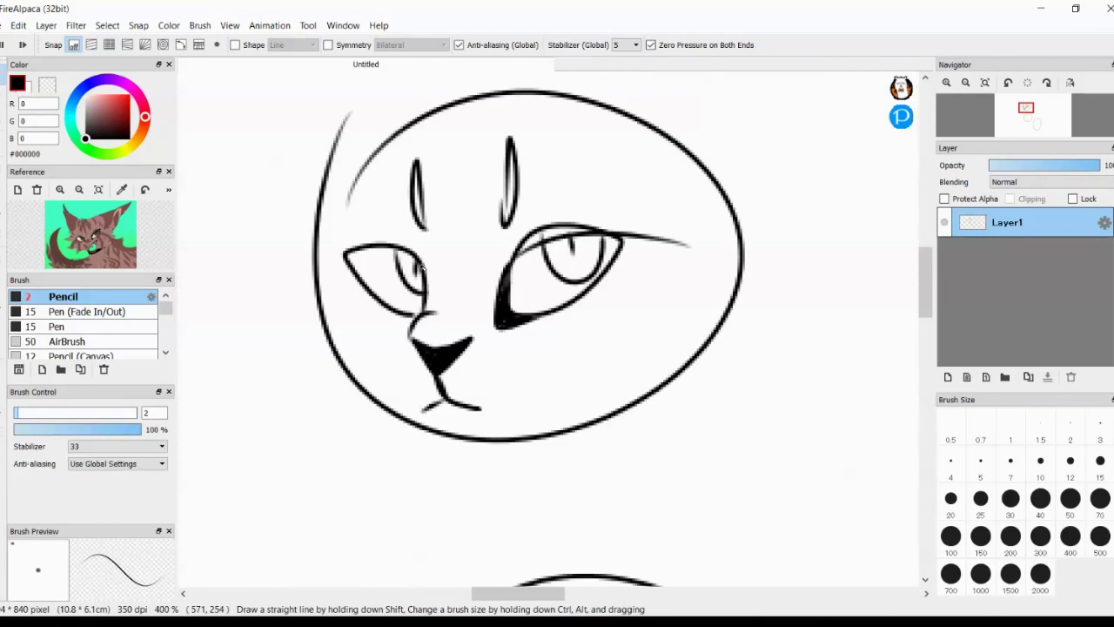
{"action": "scroll", "coordinate": [348, 292], "scroll_direction": "up", "scroll_amount": 2}
{"action": "mouse_move", "coordinate": [270, 254]}
{"action": "left_mouse_down"}
{"action": "mouse_move", "coordinate": [358, 246]}
{"action": "mouse_move", "coordinate": [431, 278]}
{"action": "left_mouse_up"}
{"action": "key", "text": "ctrl+z"}
{"action": "key", "text": "ctrl+z"}
{"action": "scroll", "coordinate": [301, 264], "scroll_direction": "down", "scroll_amount": 2}
{"action": "scroll", "coordinate": [594, 230], "scroll_direction": "up", "scroll_amount": 3}
{"action": "scroll", "coordinate": [599, 205], "scroll_direction": "down", "scroll_amount": 2}
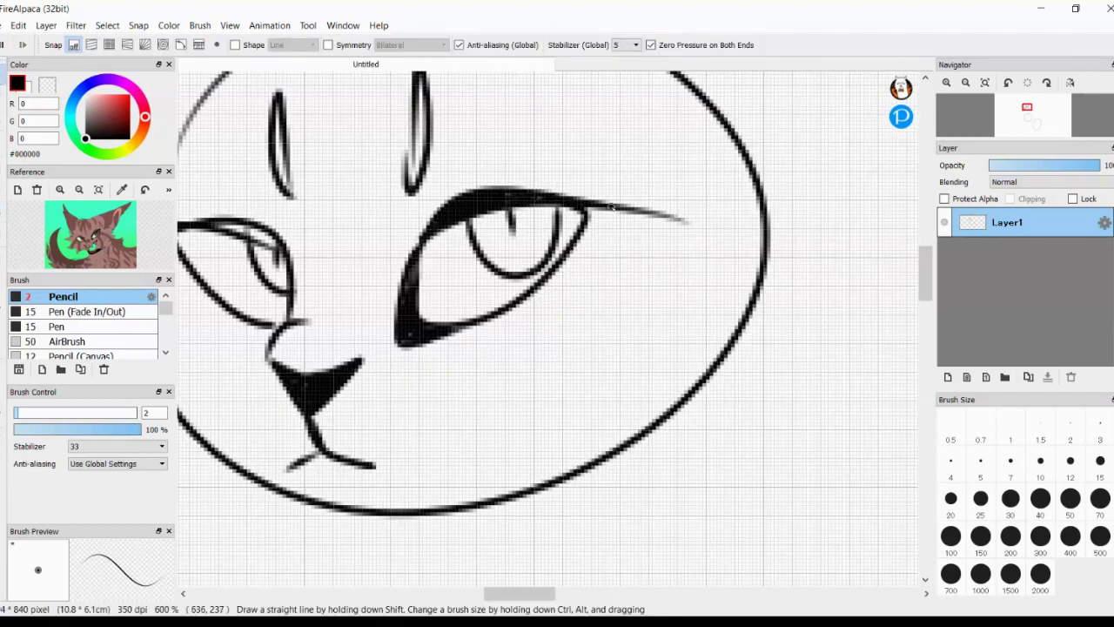
{"action": "scroll", "coordinate": [454, 235], "scroll_direction": "left", "scroll_amount": 5}
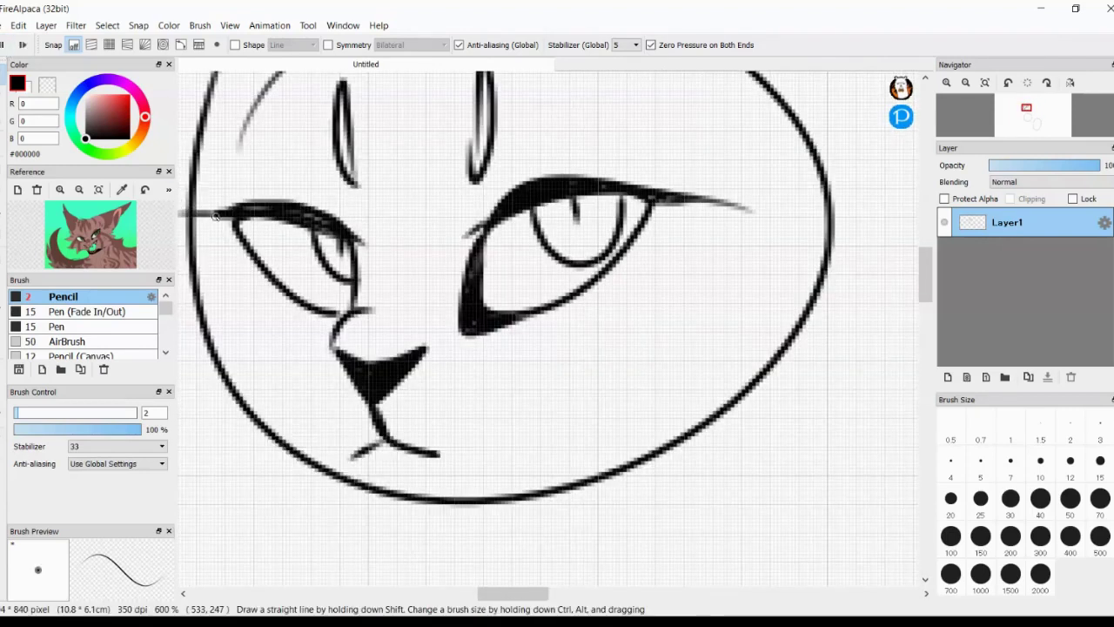
Step: Darken the outer corners of both eyes and erase the guide oval around the face
{"action": "left_click_drag", "start_coordinate": [672, 209], "coordinate": [574, 296]}
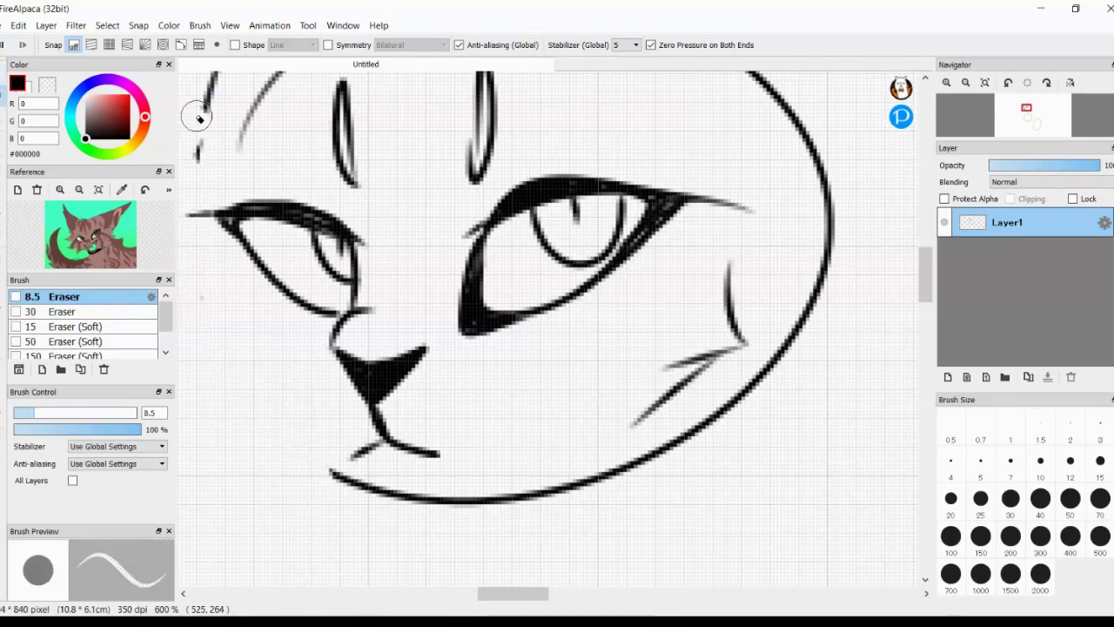
{"action": "scroll", "coordinate": [213, 190], "scroll_direction": "down", "scroll_amount": 2}
{"action": "key", "text": "b"}
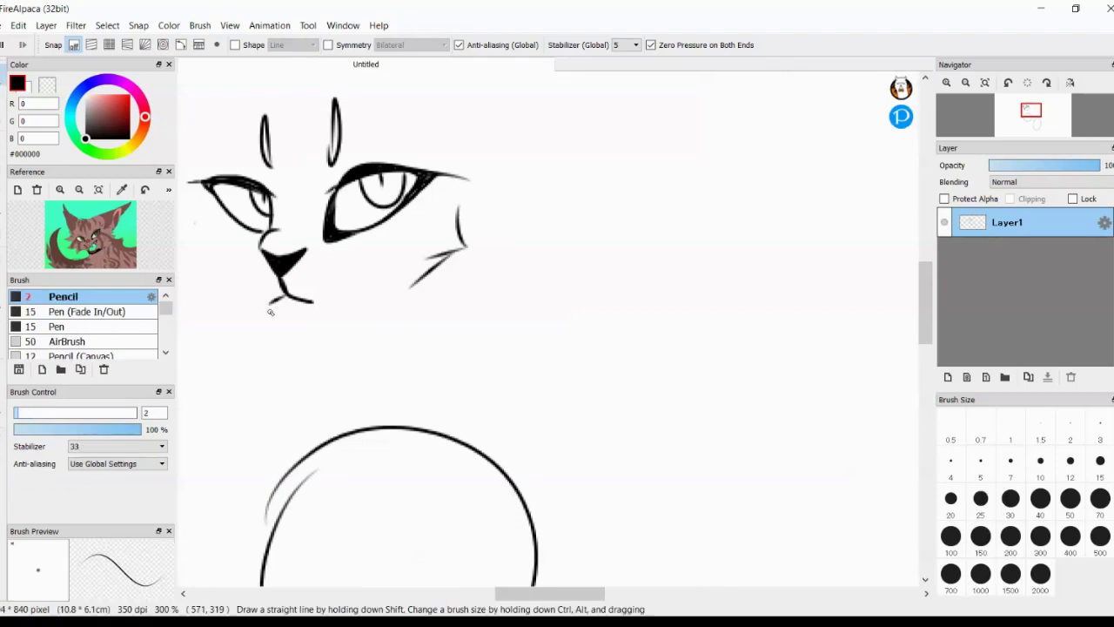
{"action": "scroll", "coordinate": [239, 301], "scroll_direction": "up", "scroll_amount": 1}
{"action": "key", "text": "ctrl+z"}
{"action": "left_click_drag", "start_coordinate": [279, 311], "coordinate": [379, 324]}
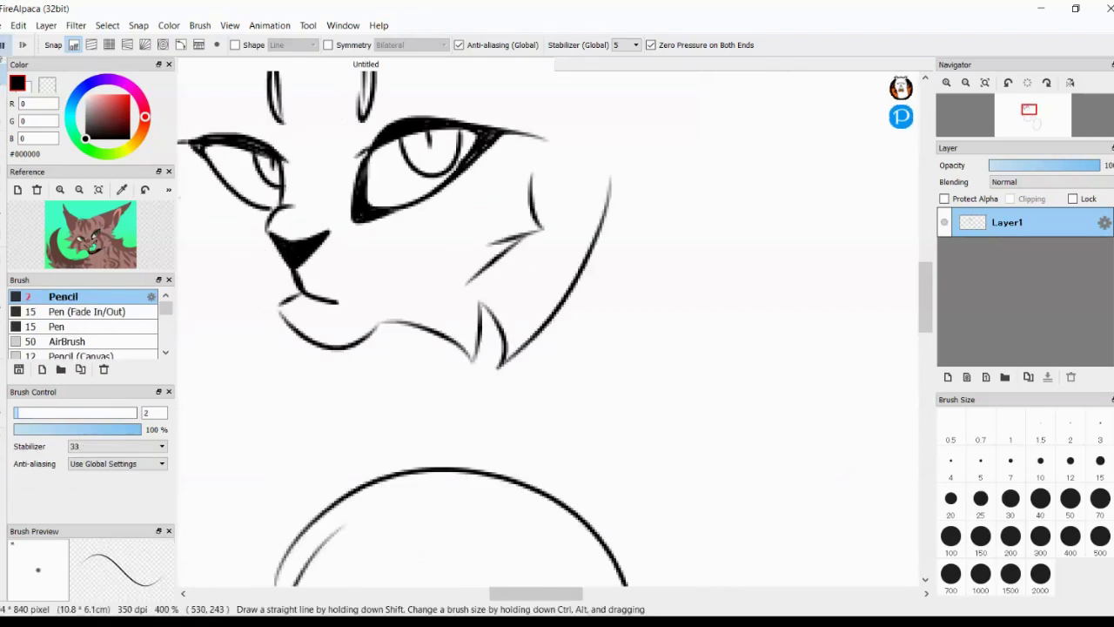
{"action": "key", "text": "ctrl+z"}
{"action": "key", "text": "ctrl+z"}
{"action": "key", "text": "ctrl+z"}
{"action": "key", "text": "ctrl+z"}
Step: Draw the far muzzle curve, the chin and short jaw strokes, and darken the mouth corner with a small filled loop
{"action": "left_click_drag", "start_coordinate": [279, 300], "coordinate": [322, 347]}
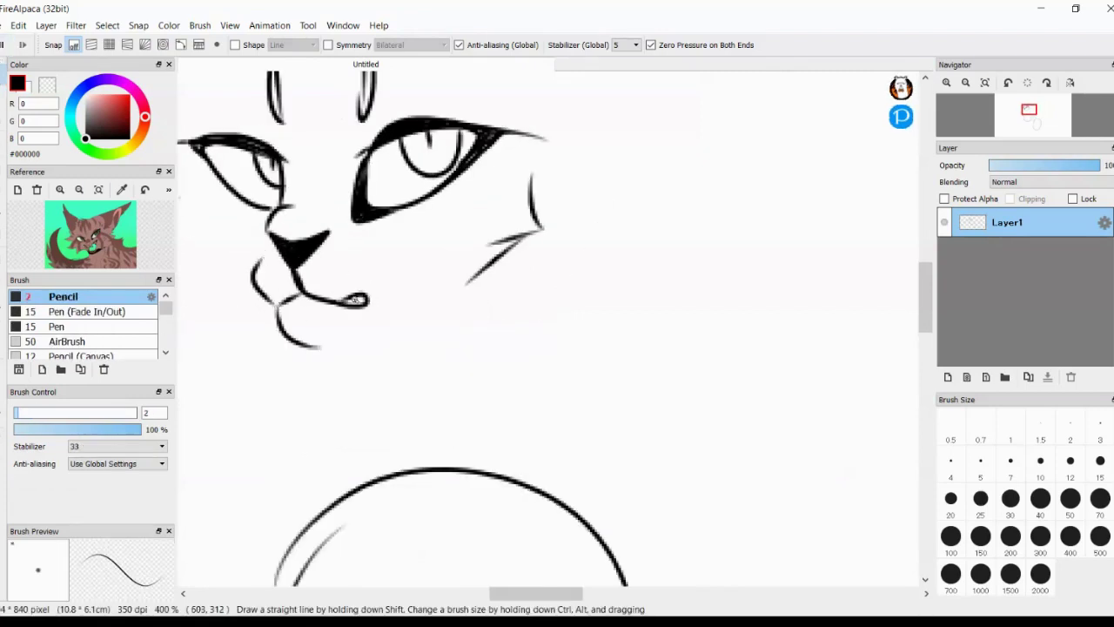
{"action": "left_click_drag", "start_coordinate": [365, 364], "coordinate": [449, 228]}
{"action": "key", "text": "ctrl+z"}
{"action": "scroll", "coordinate": [311, 302], "scroll_direction": "down", "scroll_amount": 2}
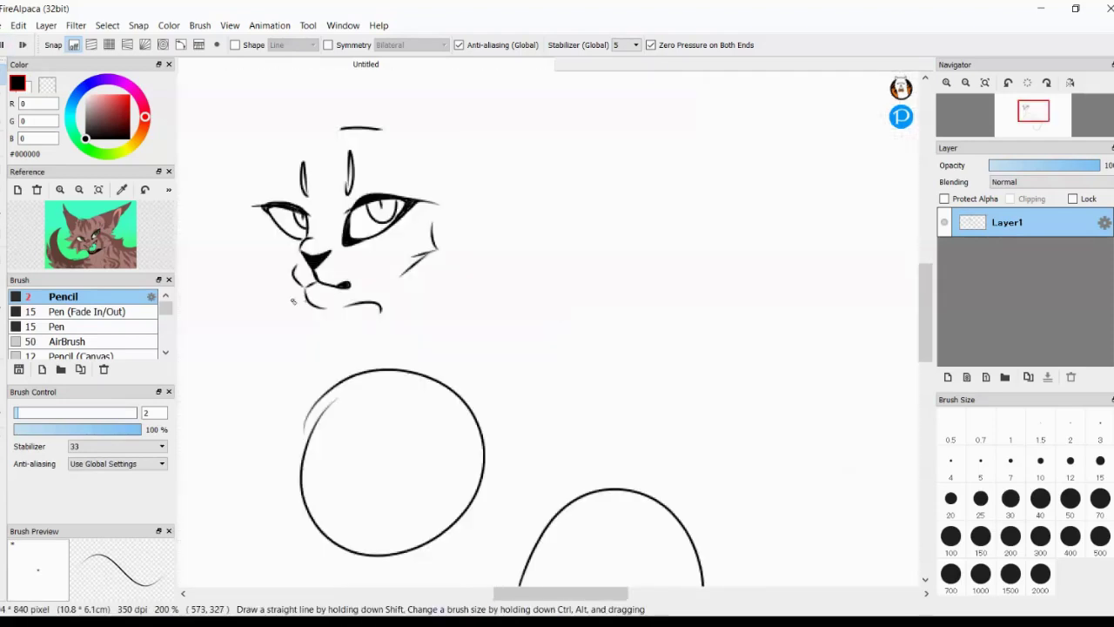
{"action": "key", "text": "ctrl+z"}
{"action": "scroll", "coordinate": [379, 299], "scroll_direction": "up", "scroll_amount": 3}
{"action": "key", "text": "e"}
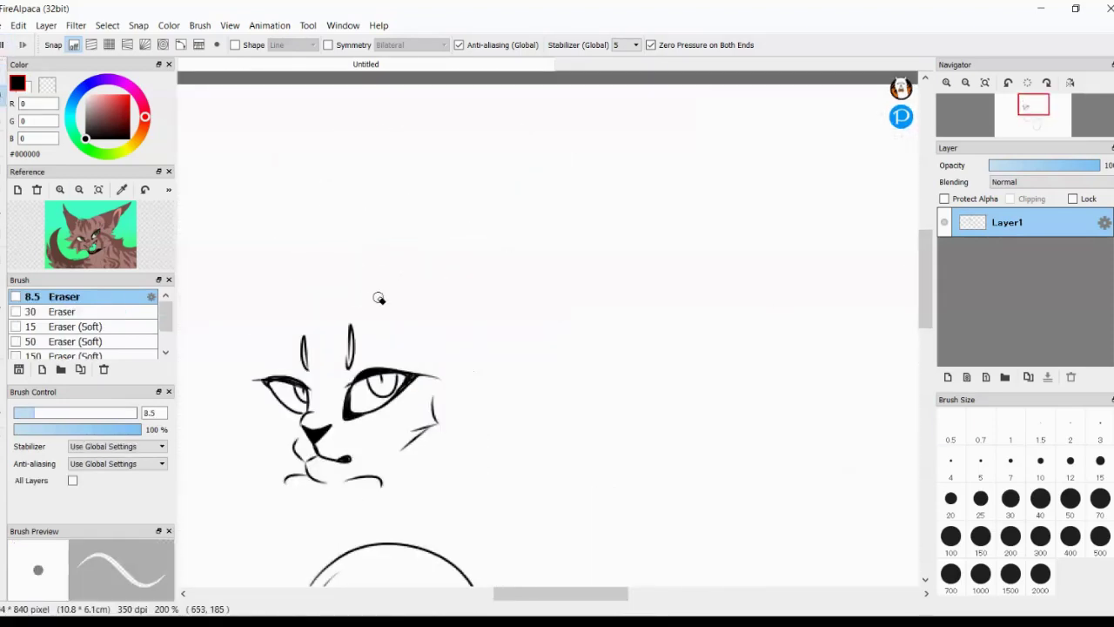
{"action": "scroll", "coordinate": [669, 528], "scroll_direction": "up", "scroll_amount": 1}
{"action": "left_click_drag", "start_coordinate": [679, 593], "coordinate": [648, 593]}
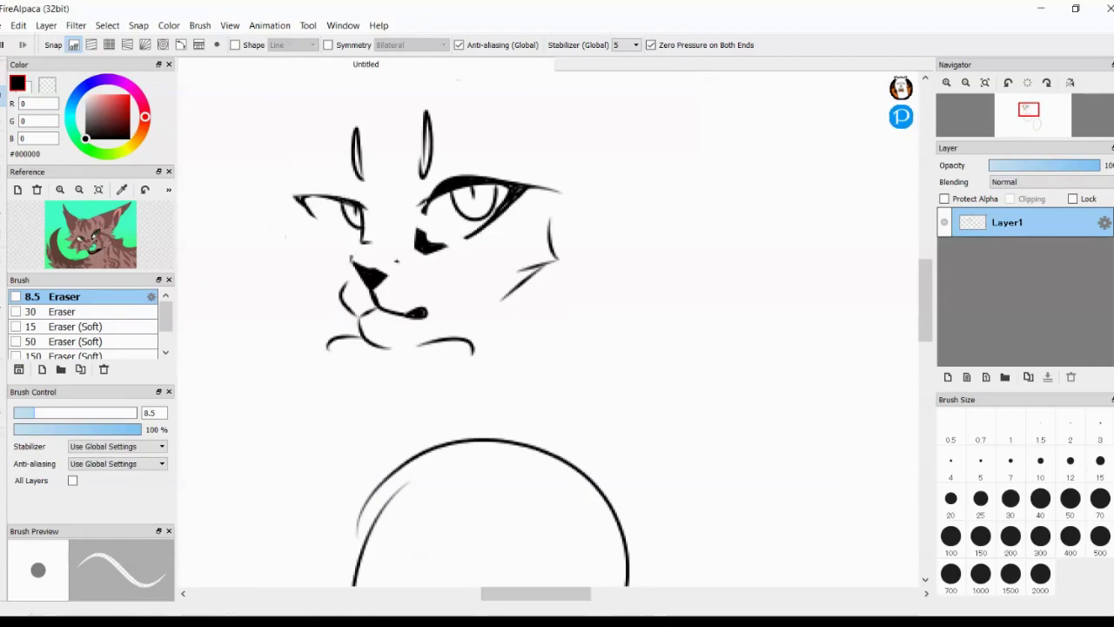
Step: Draw jagged cheek fur down both sides of the face to the jaw
{"action": "key", "text": "b"}
{"action": "scroll", "coordinate": [585, 290], "scroll_direction": "left", "scroll_amount": 2}
{"action": "scroll", "coordinate": [326, 208], "scroll_direction": "down", "scroll_amount": 2}
{"action": "key", "text": "ctrl+z"}
{"action": "scroll", "coordinate": [599, 370], "scroll_direction": "up", "scroll_amount": 3}
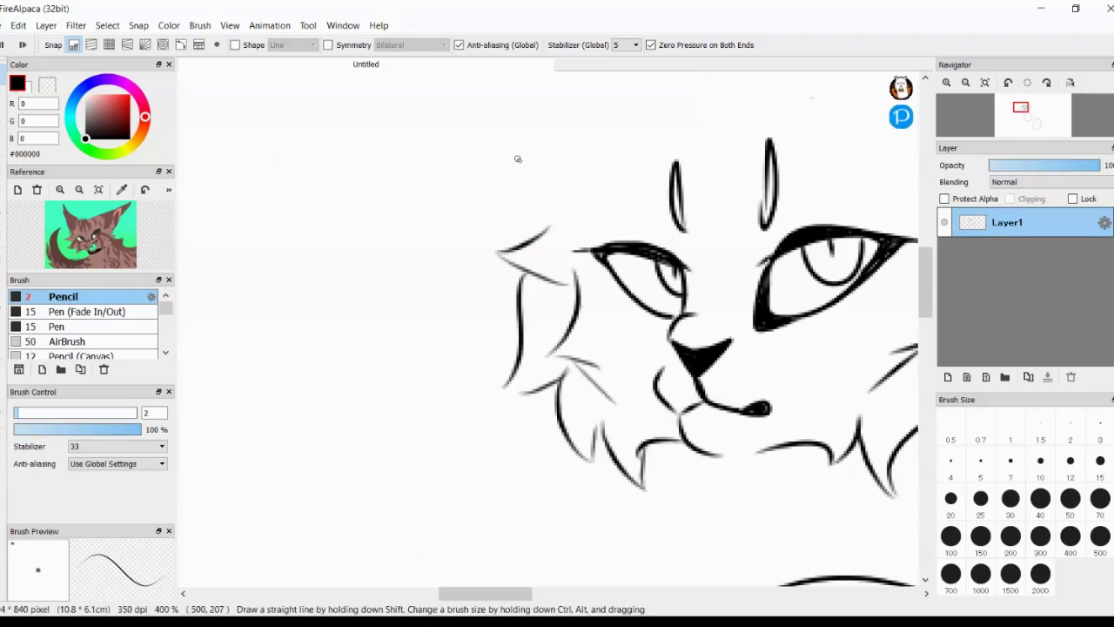
Step: Draw the outlines of both ears, the right one tall and pointed and the left one stretched out sideways
{"action": "scroll", "coordinate": [517, 159], "scroll_direction": "down", "scroll_amount": 3}
{"action": "left_click_drag", "start_coordinate": [658, 209], "coordinate": [690, 252]}
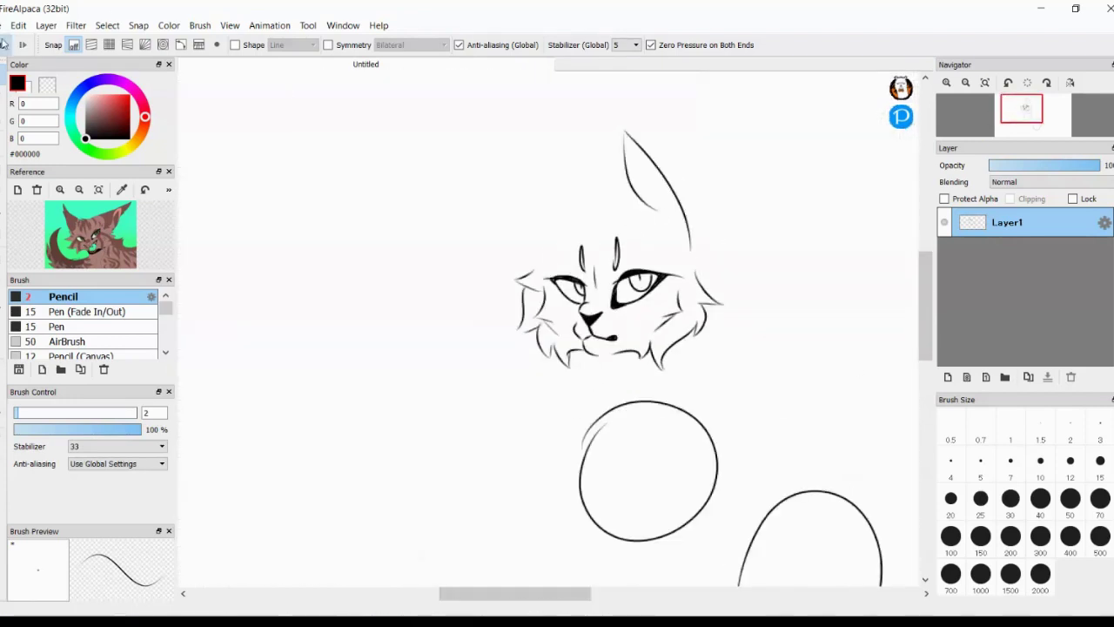
{"action": "left_click_drag", "start_coordinate": [583, 218], "coordinate": [491, 222]}
{"action": "scroll", "coordinate": [601, 141], "scroll_direction": "up", "scroll_amount": 1}
{"action": "left_click_drag", "start_coordinate": [630, 218], "coordinate": [598, 136]}
{"action": "scroll", "coordinate": [630, 218], "scroll_direction": "up", "scroll_amount": 2}
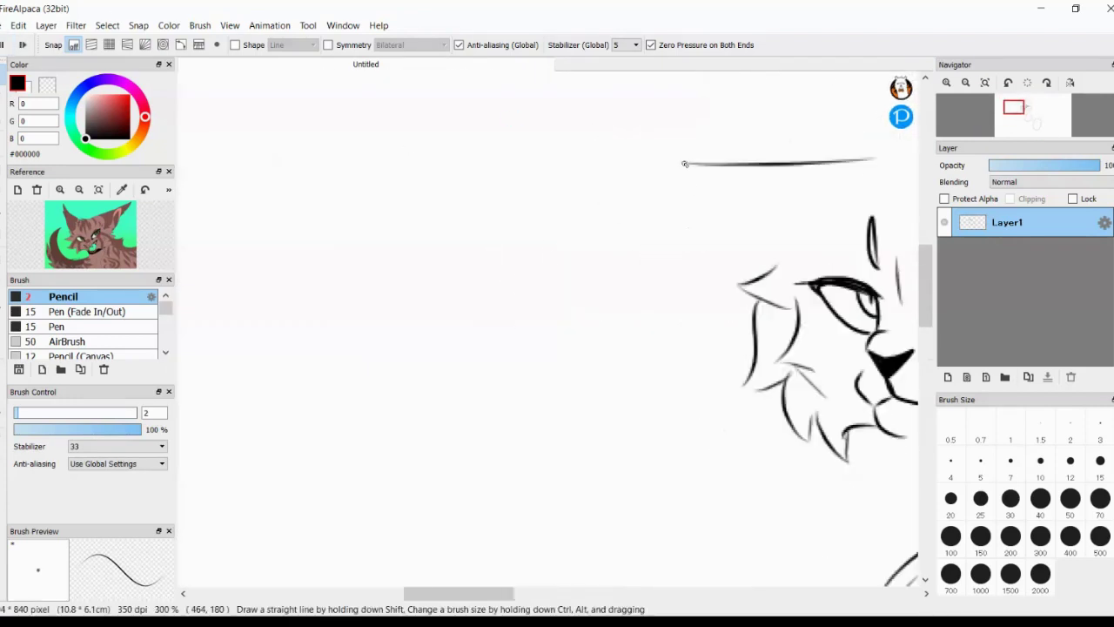
{"action": "scroll", "coordinate": [630, 219], "scroll_direction": "down", "scroll_amount": 3}
{"action": "scroll", "coordinate": [557, 331], "scroll_direction": "up", "scroll_amount": 3}
{"action": "key", "text": "ctrl+z"}
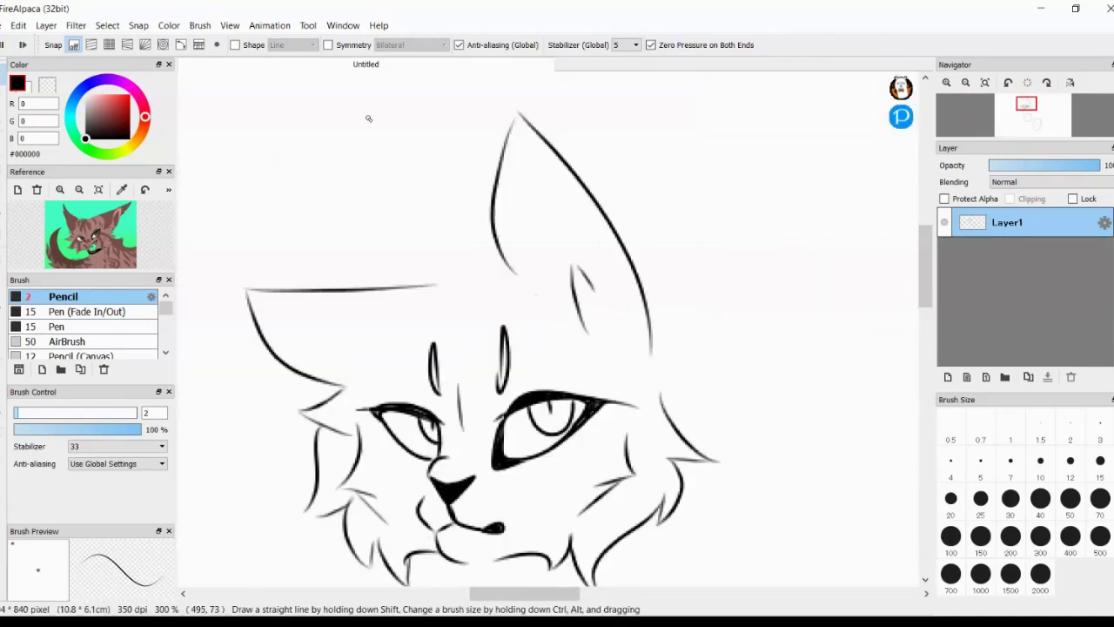
Step: Add an inner edge and jagged fur tufts inside the tall right ear
{"action": "left_click_drag", "start_coordinate": [588, 280], "coordinate": [581, 185]}
{"action": "left_click_drag", "start_coordinate": [523, 276], "coordinate": [505, 122]}
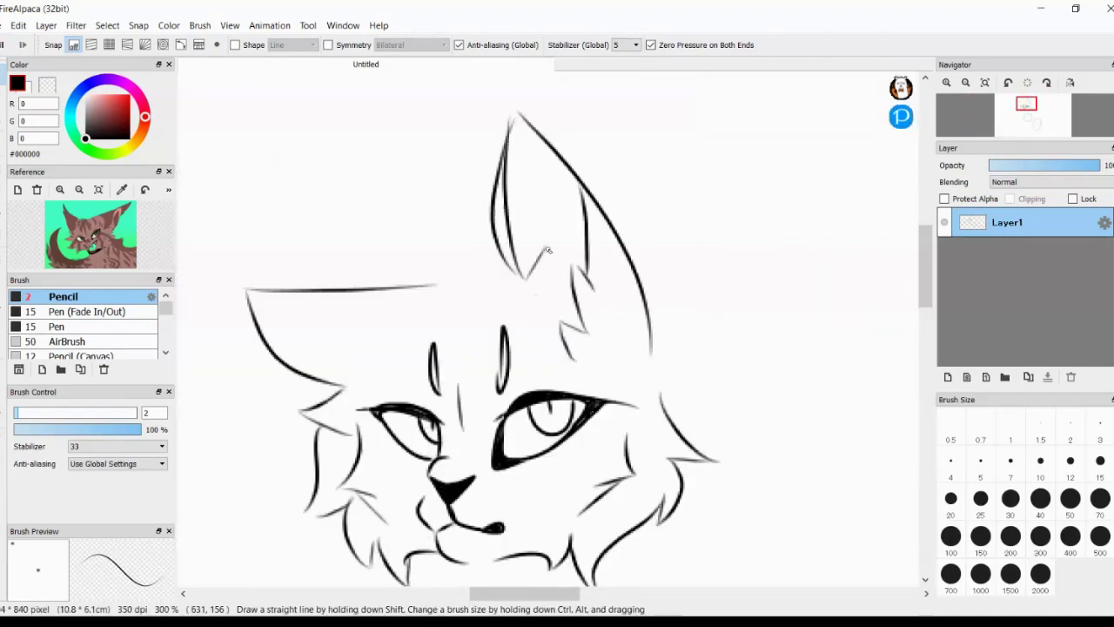
{"action": "key", "text": "ctrl+z"}
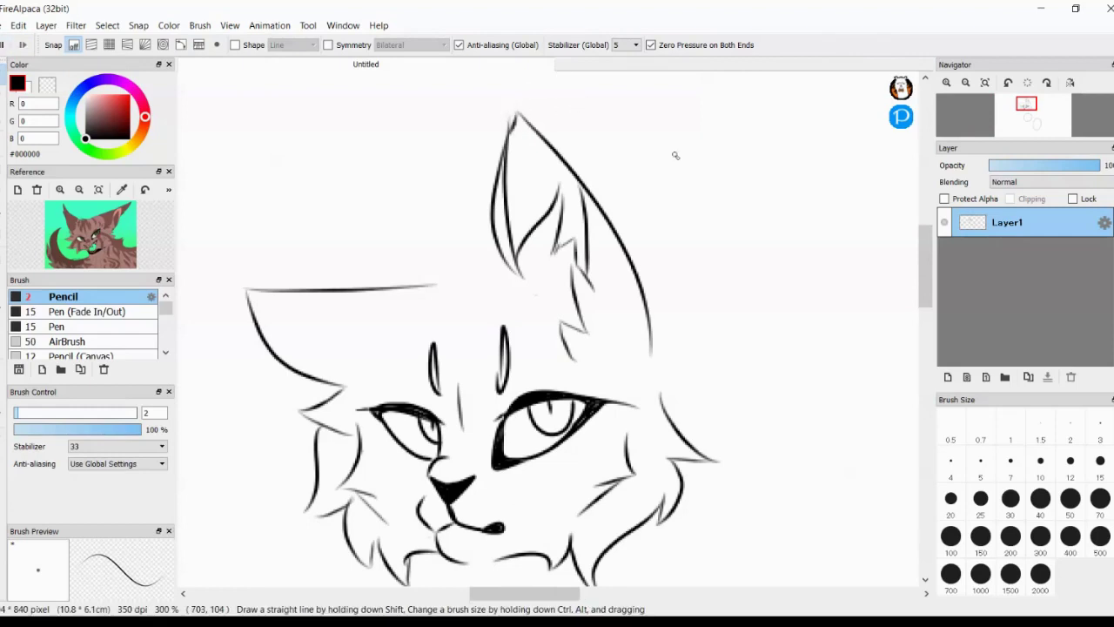
Step: Add fur tufts inside the sideways left ear and on top of the head between the ears
{"action": "mouse_move", "coordinate": [500, 259]}
{"action": "left_mouse_down"}
{"action": "mouse_move", "coordinate": [440, 247]}
{"action": "mouse_move", "coordinate": [415, 288]}
{"action": "mouse_move", "coordinate": [439, 327]}
{"action": "mouse_move", "coordinate": [468, 304]}
{"action": "left_mouse_up"}
{"action": "key", "text": "ctrl+z"}
{"action": "left_click_drag", "start_coordinate": [385, 322], "coordinate": [351, 373]}
{"action": "scroll", "coordinate": [670, 402], "scroll_direction": "down", "scroll_amount": 2}
{"action": "scroll", "coordinate": [457, 368], "scroll_direction": "up", "scroll_amount": 4}
{"action": "left_click_drag", "start_coordinate": [513, 242], "coordinate": [373, 437]}
Step: Close the chin line and draw shaggy neck fur below both cheeks
{"action": "scroll", "coordinate": [514, 392], "scroll_direction": "down", "scroll_amount": 4}
{"action": "scroll", "coordinate": [513, 391], "scroll_direction": "up", "scroll_amount": 4}
{"action": "scroll", "coordinate": [442, 212], "scroll_direction": "down", "scroll_amount": 4}
{"action": "scroll", "coordinate": [801, 322], "scroll_direction": "down", "scroll_amount": 1}
{"action": "scroll", "coordinate": [925, 326], "scroll_direction": "down", "scroll_amount": 3}
{"action": "scroll", "coordinate": [549, 442], "scroll_direction": "up", "scroll_amount": 4}
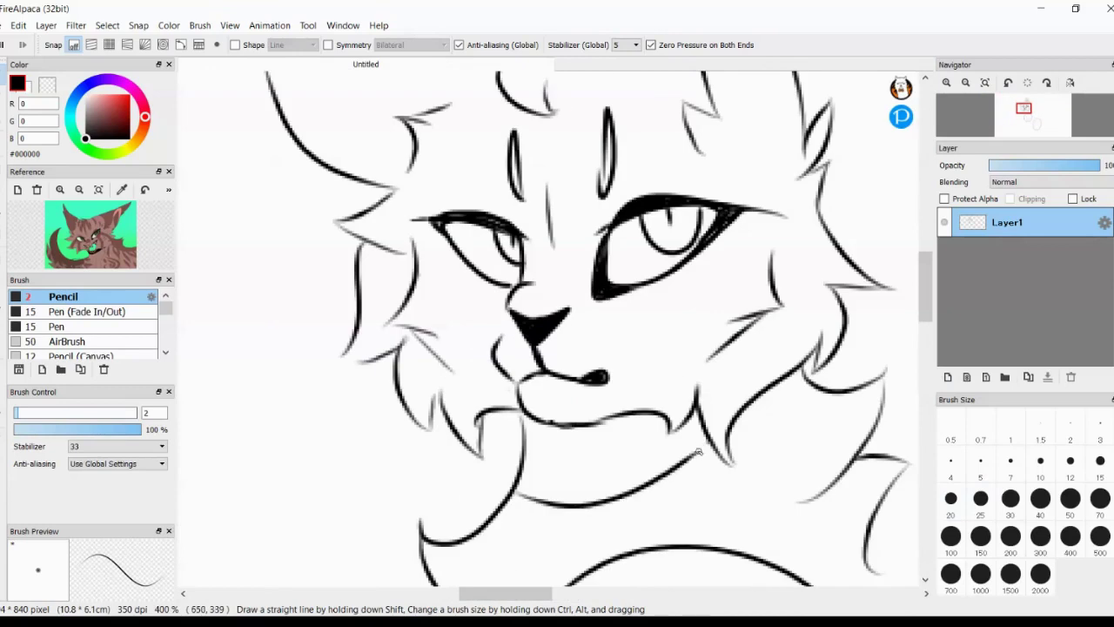
Step: Close the curved collar band beneath the jaw and fill it with black
{"action": "left_click", "coordinate": [5, 130]}
{"action": "scroll", "coordinate": [558, 348], "scroll_direction": "down", "scroll_amount": 2}
{"action": "scroll", "coordinate": [557, 348], "scroll_direction": "up", "scroll_amount": 2}
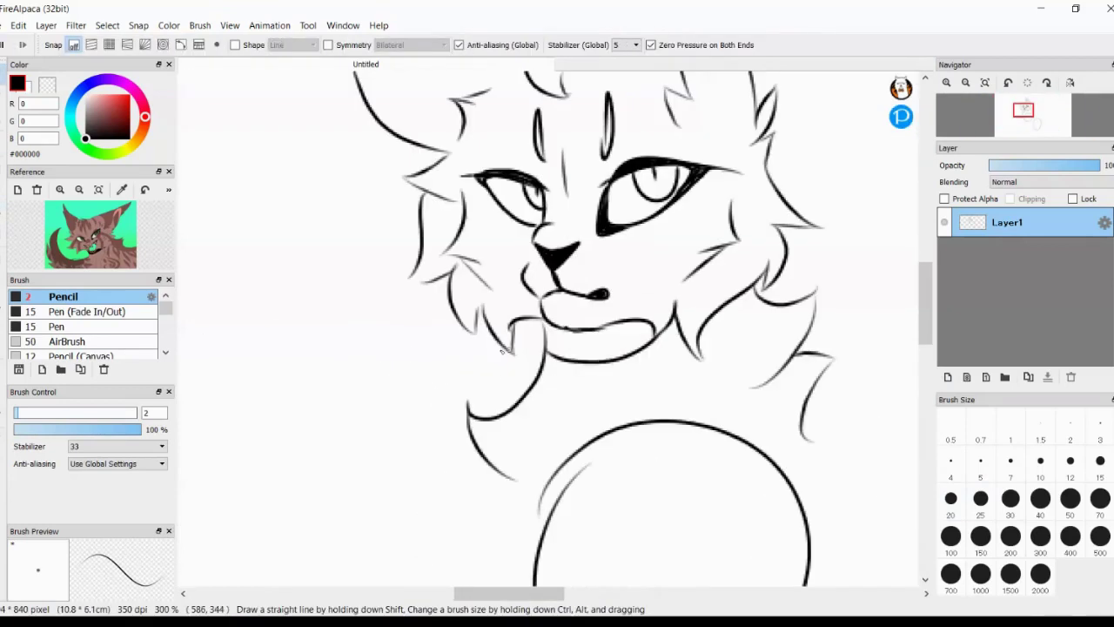
{"action": "left_click", "coordinate": [600, 339]}
{"action": "key", "text": "b"}
Step: Draw a chest line down through the body circle and a back line sloping away from the neck
{"action": "scroll", "coordinate": [648, 466], "scroll_direction": "down", "scroll_amount": 4}
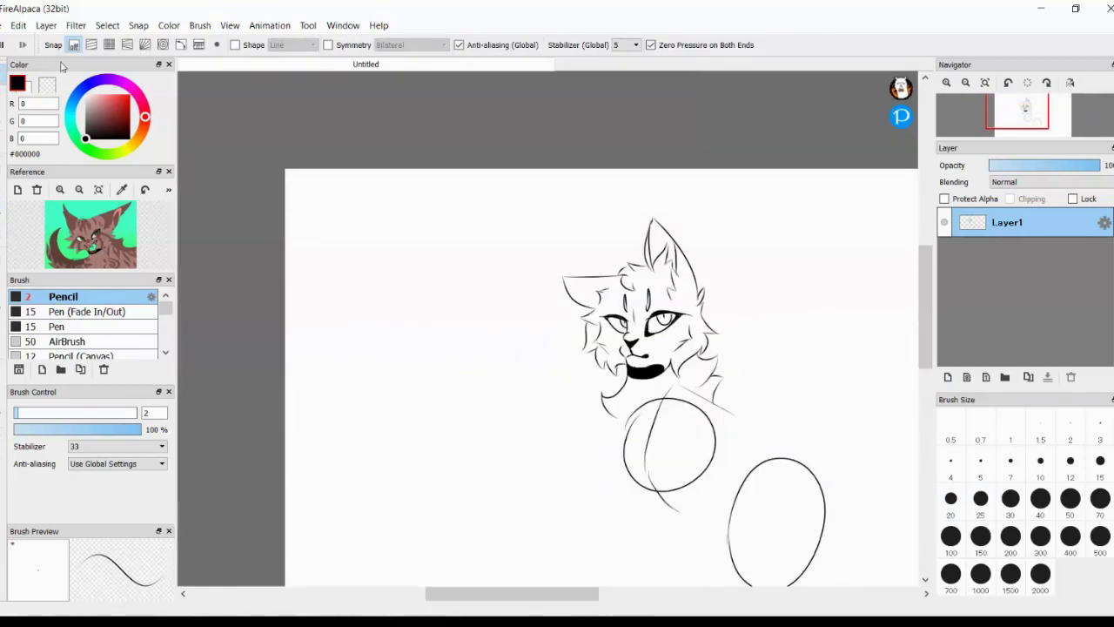
{"action": "scroll", "coordinate": [637, 538], "scroll_direction": "up", "scroll_amount": 1}
{"action": "scroll", "coordinate": [637, 538], "scroll_direction": "down", "scroll_amount": 1}
{"action": "scroll", "coordinate": [679, 522], "scroll_direction": "up", "scroll_amount": 2}
{"action": "left_click_drag", "start_coordinate": [525, 330], "coordinate": [621, 535]}
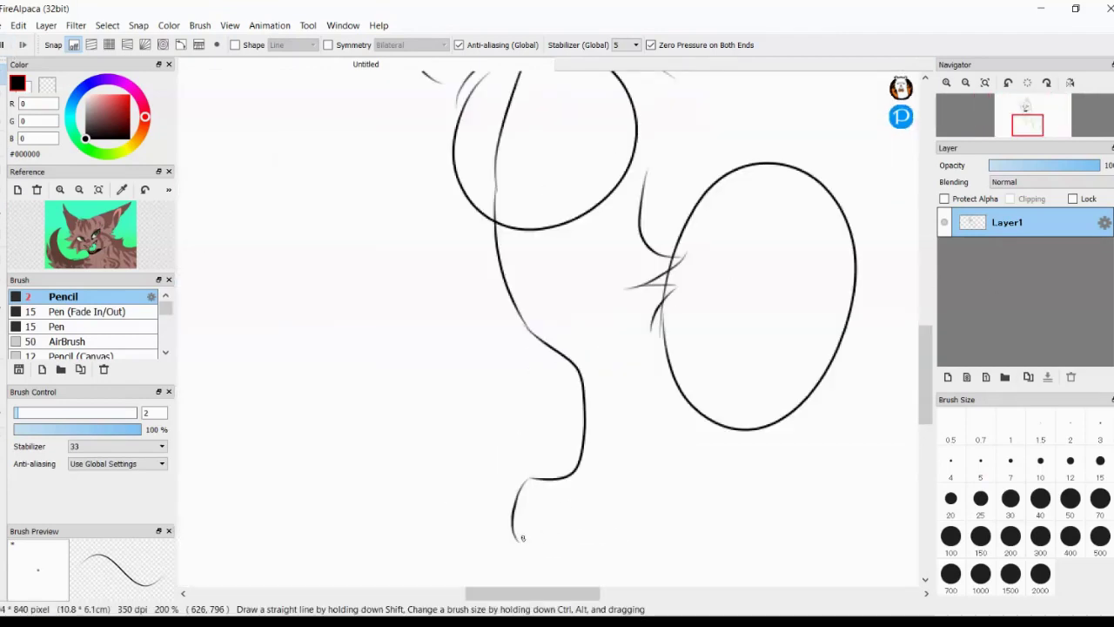
{"action": "left_click_drag", "start_coordinate": [523, 538], "coordinate": [637, 468]}
{"action": "scroll", "coordinate": [609, 487], "scroll_direction": "down", "scroll_amount": 2}
{"action": "key", "text": "ctrl+z"}
{"action": "key", "text": "ctrl+z"}
{"action": "left_click_drag", "start_coordinate": [684, 316], "coordinate": [739, 362]}
{"action": "left_click_drag", "start_coordinate": [684, 317], "coordinate": [644, 460]}
{"action": "key", "text": "ctrl+z"}
{"action": "key", "text": "ctrl+z"}
Step: Erase the haunch's guide oval and redraw the haunch with open curves and a fur tuft at the rear
{"action": "key", "text": "e"}
{"action": "left_click_drag", "start_coordinate": [635, 348], "coordinate": [648, 454]}
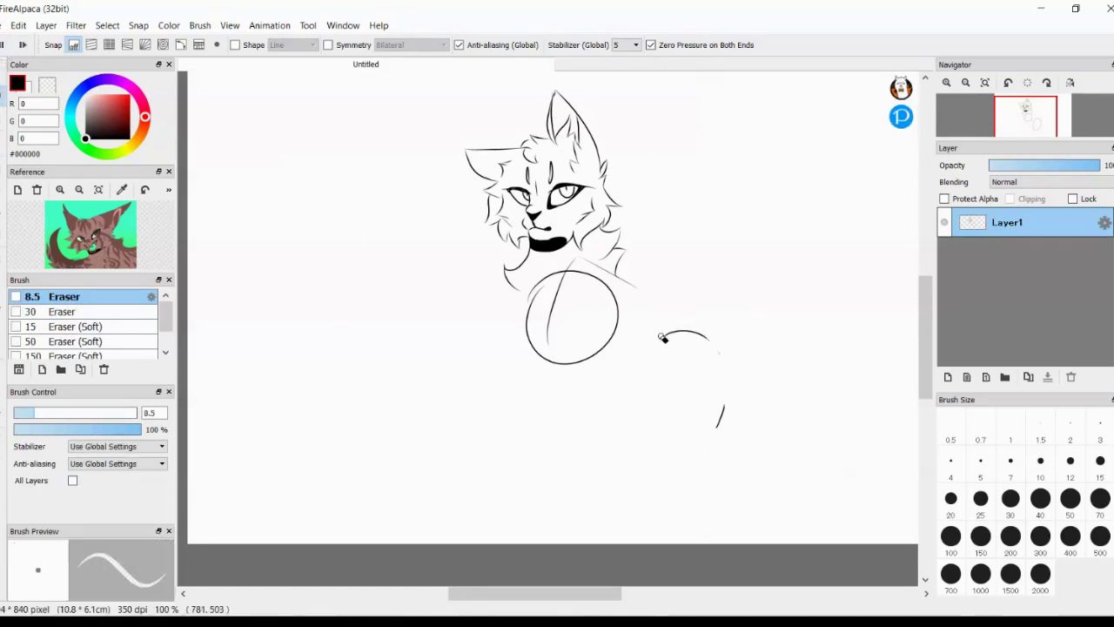
{"action": "key", "text": "e"}
{"action": "mouse_move", "coordinate": [687, 343]}
{"action": "left_mouse_down"}
{"action": "mouse_move", "coordinate": [639, 435]}
{"action": "mouse_move", "coordinate": [697, 478]}
{"action": "mouse_move", "coordinate": [729, 482]}
{"action": "left_mouse_up"}
{"action": "scroll", "coordinate": [727, 481], "scroll_direction": "up", "scroll_amount": 4}
{"action": "scroll", "coordinate": [727, 482], "scroll_direction": "down", "scroll_amount": 6}
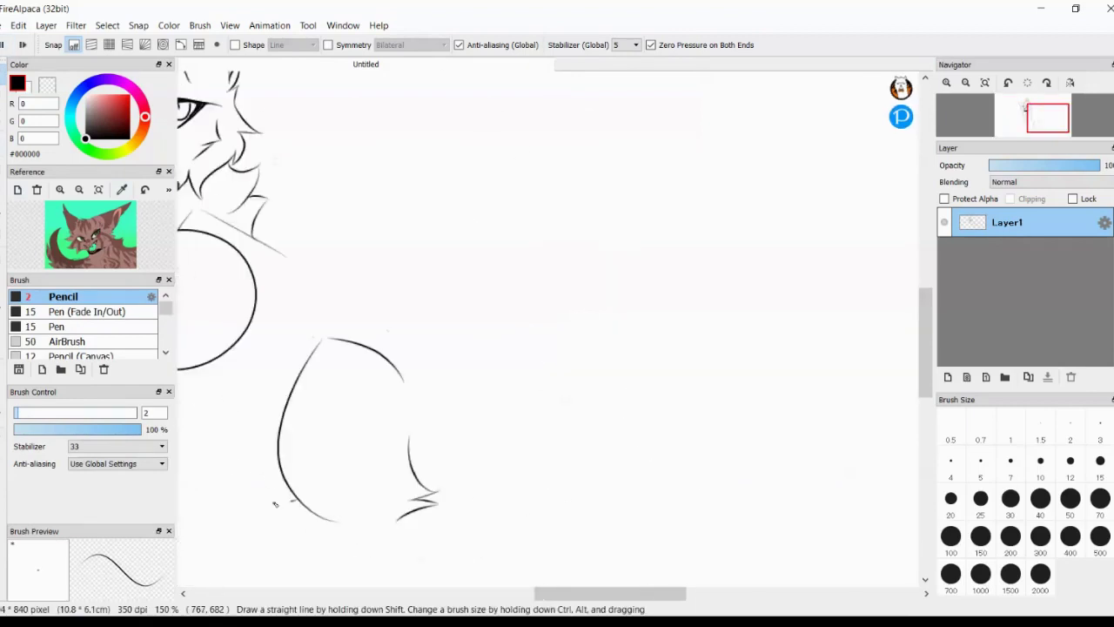
{"action": "scroll", "coordinate": [357, 566], "scroll_direction": "up", "scroll_amount": 2}
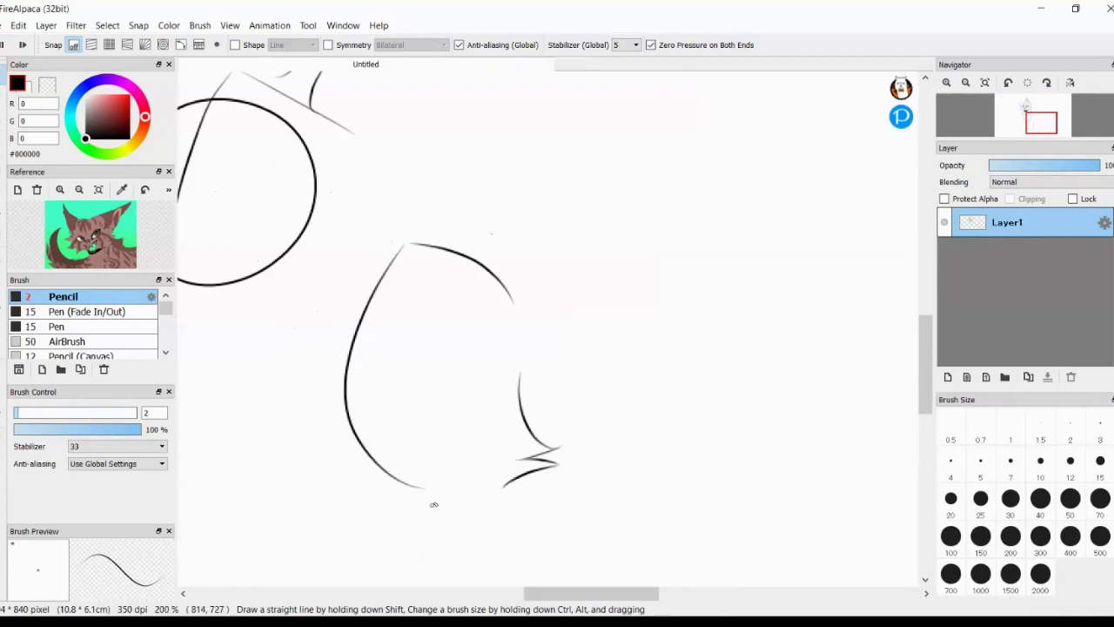
Step: Draw a nearly straight leg line below the thigh's front bend and erase the old lower curve
{"action": "mouse_move", "coordinate": [354, 528]}
{"action": "left_mouse_down"}
{"action": "mouse_move", "coordinate": [459, 538]}
{"action": "mouse_move", "coordinate": [345, 369]}
{"action": "left_mouse_up"}
{"action": "key", "text": "e"}
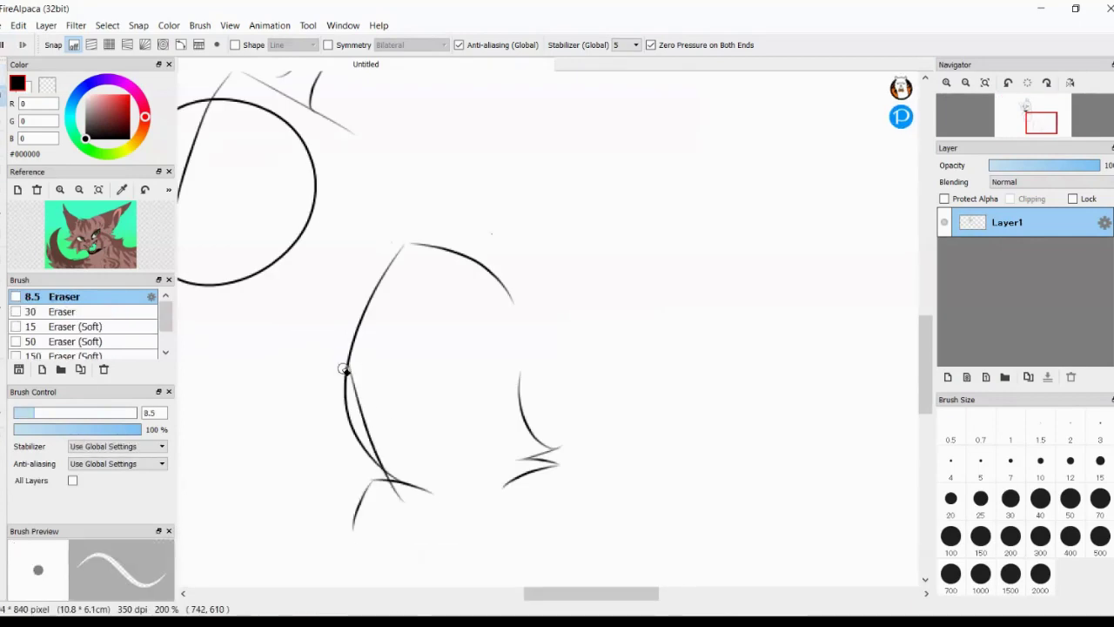
{"action": "key", "text": "b"}
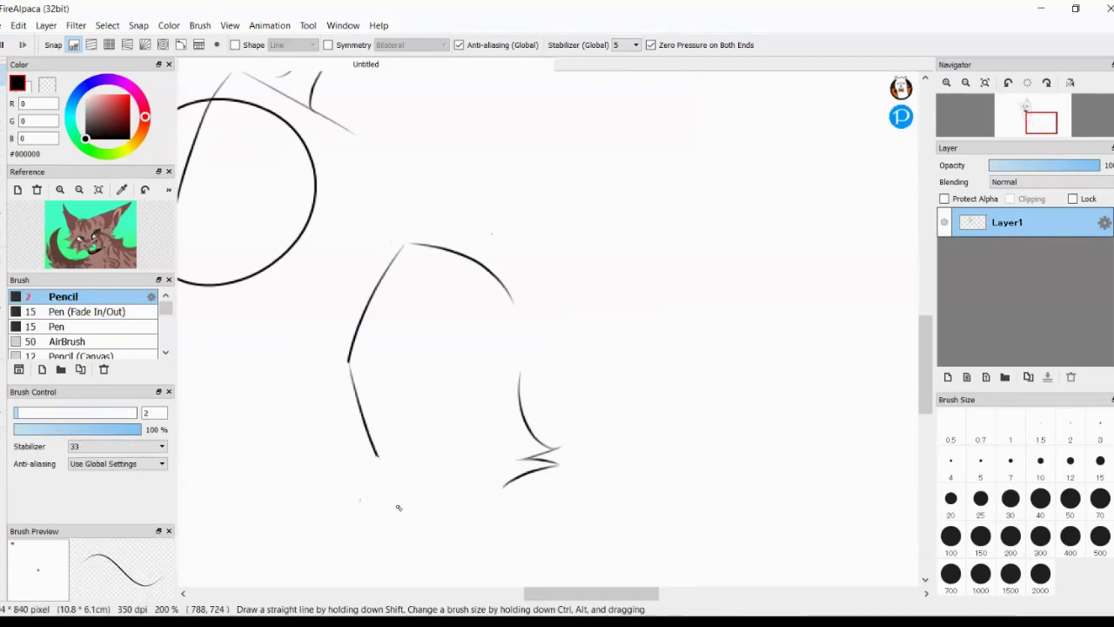
Step: Draw the hind paw with its sole and heel, and erase its toe lines and part of its upper edge
{"action": "scroll", "coordinate": [398, 505], "scroll_direction": "up", "scroll_amount": 6}
{"action": "scroll", "coordinate": [601, 339], "scroll_direction": "down", "scroll_amount": 4}
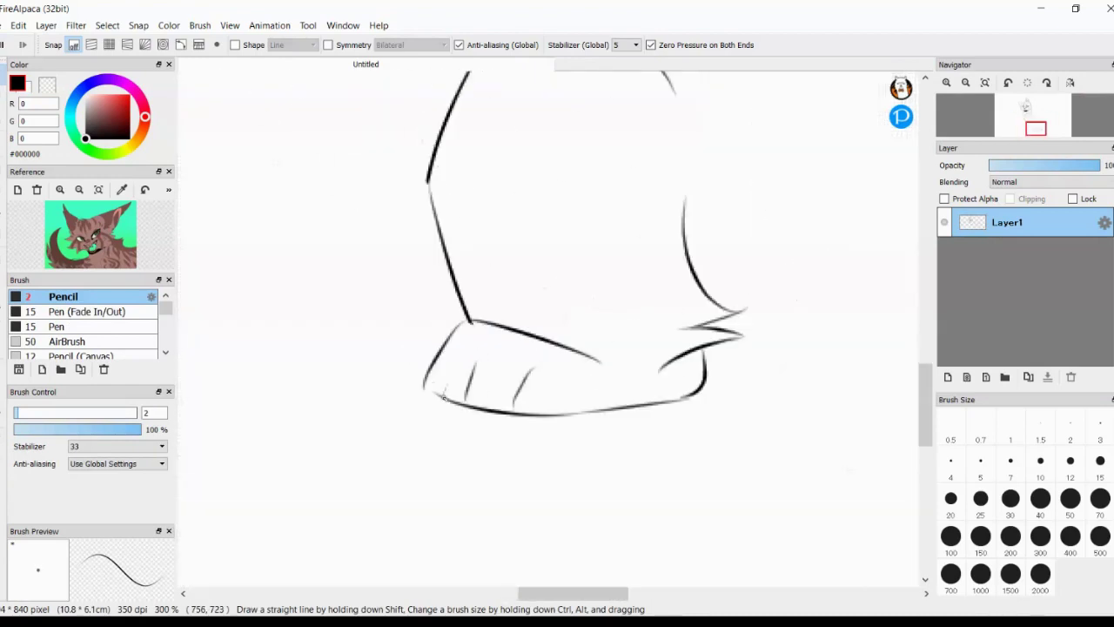
{"action": "key", "text": "e"}
{"action": "left_click_drag", "start_coordinate": [465, 310], "coordinate": [425, 411]}
{"action": "key", "text": "b"}
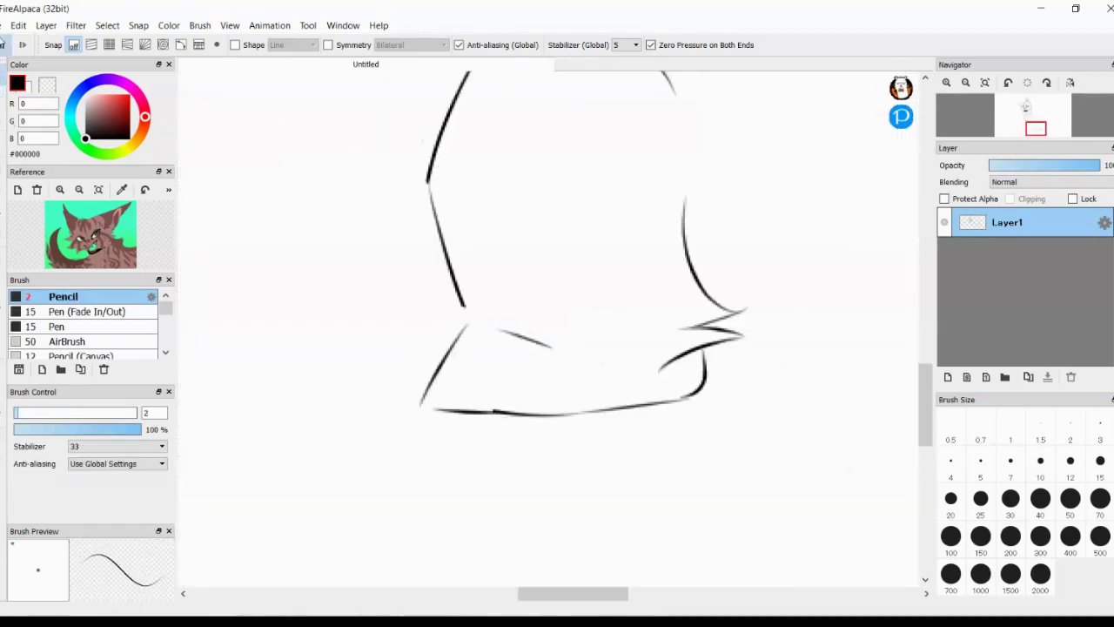
Step: Redraw the front of the hind paw as a rounded curve running up into a short top edge
{"action": "scroll", "coordinate": [452, 366], "scroll_direction": "up", "scroll_amount": 4}
{"action": "left_click_drag", "start_coordinate": [373, 461], "coordinate": [492, 523]}
{"action": "mouse_move", "coordinate": [687, 498]}
{"action": "left_mouse_down"}
{"action": "mouse_move", "coordinate": [411, 462]}
{"action": "mouse_move", "coordinate": [644, 539]}
{"action": "mouse_move", "coordinate": [649, 477]}
{"action": "left_mouse_up"}
{"action": "key", "text": "ctrl+z"}
{"action": "scroll", "coordinate": [691, 542], "scroll_direction": "down", "scroll_amount": 4}
{"action": "key", "text": "e"}
{"action": "key", "text": "b"}
{"action": "key", "text": "ctrl+z"}
{"action": "key", "text": "ctrl+z"}
{"action": "mouse_move", "coordinate": [647, 526]}
{"action": "left_mouse_down"}
{"action": "mouse_move", "coordinate": [610, 472]}
{"action": "mouse_move", "coordinate": [648, 470]}
{"action": "left_mouse_up"}
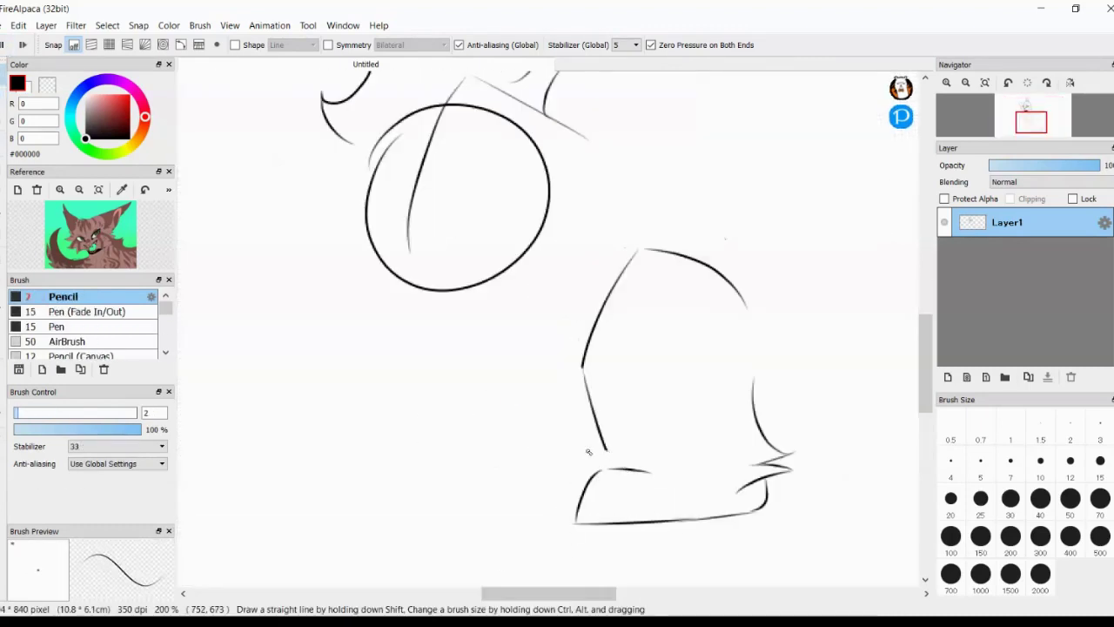
Step: Extend the leg line down to the hind paw, rework the paw's front, and erase the paw's front and top edge
{"action": "scroll", "coordinate": [601, 448], "scroll_direction": "up", "scroll_amount": 4}
{"action": "scroll", "coordinate": [523, 522], "scroll_direction": "down", "scroll_amount": 4}
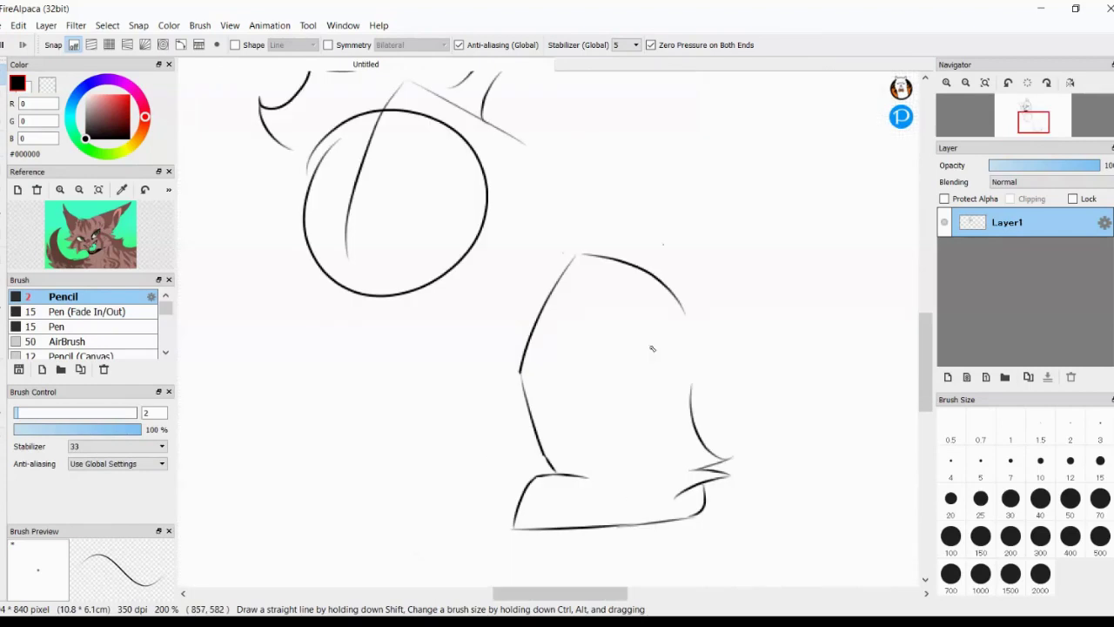
{"action": "key", "text": "e"}
{"action": "key", "text": "b"}
{"action": "scroll", "coordinate": [531, 487], "scroll_direction": "up", "scroll_amount": 4}
{"action": "left_click_drag", "start_coordinate": [458, 533], "coordinate": [589, 478]}
{"action": "scroll", "coordinate": [530, 487], "scroll_direction": "down", "scroll_amount": 4}
{"action": "key", "text": "e"}
{"action": "left_click_drag", "start_coordinate": [470, 383], "coordinate": [548, 454]}
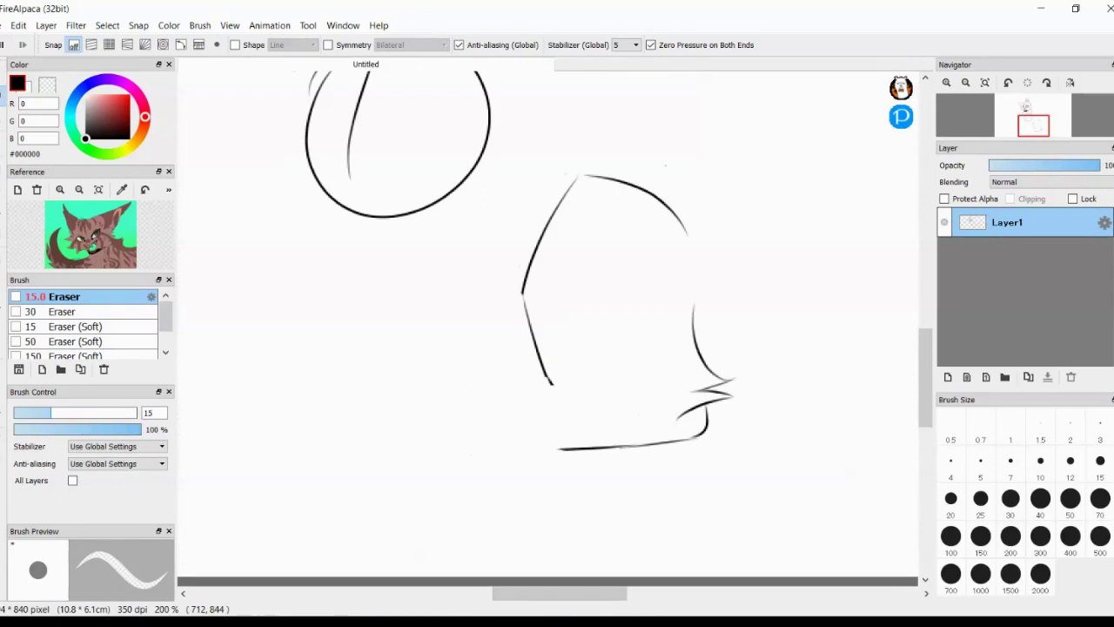
Step: Try a fuller rounded outline for the haunch with a new paw front, and erase its front curve and the paw line
{"action": "key", "text": "b"}
{"action": "left_click_drag", "start_coordinate": [674, 260], "coordinate": [535, 435]}
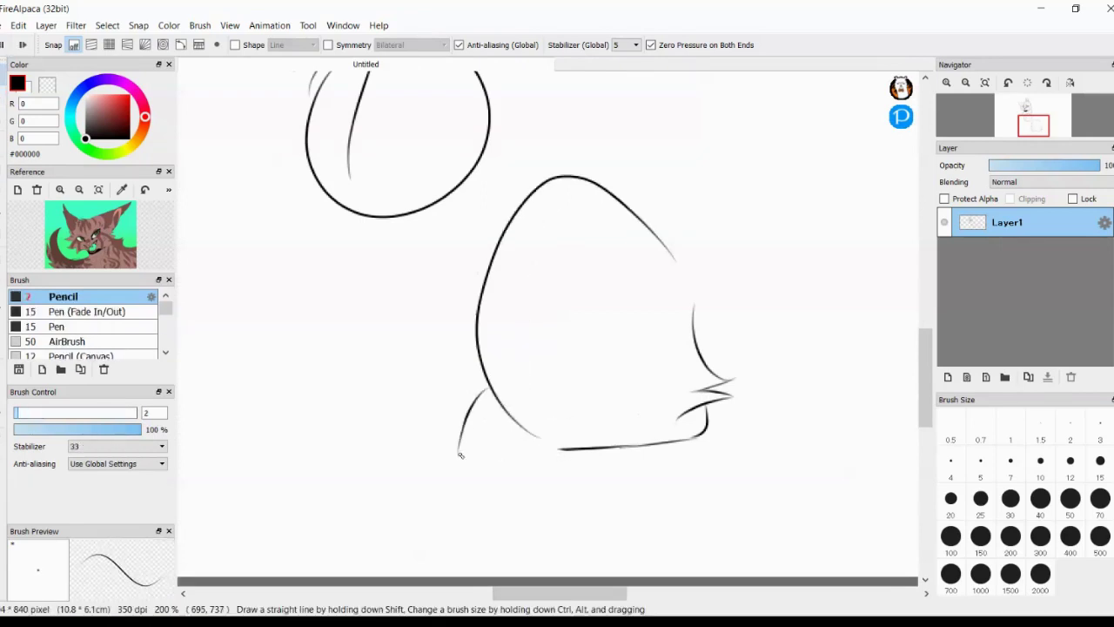
{"action": "key", "text": "e"}
{"action": "left_click_drag", "start_coordinate": [562, 179], "coordinate": [504, 227]}
{"action": "left_click_drag", "start_coordinate": [463, 380], "coordinate": [585, 449]}
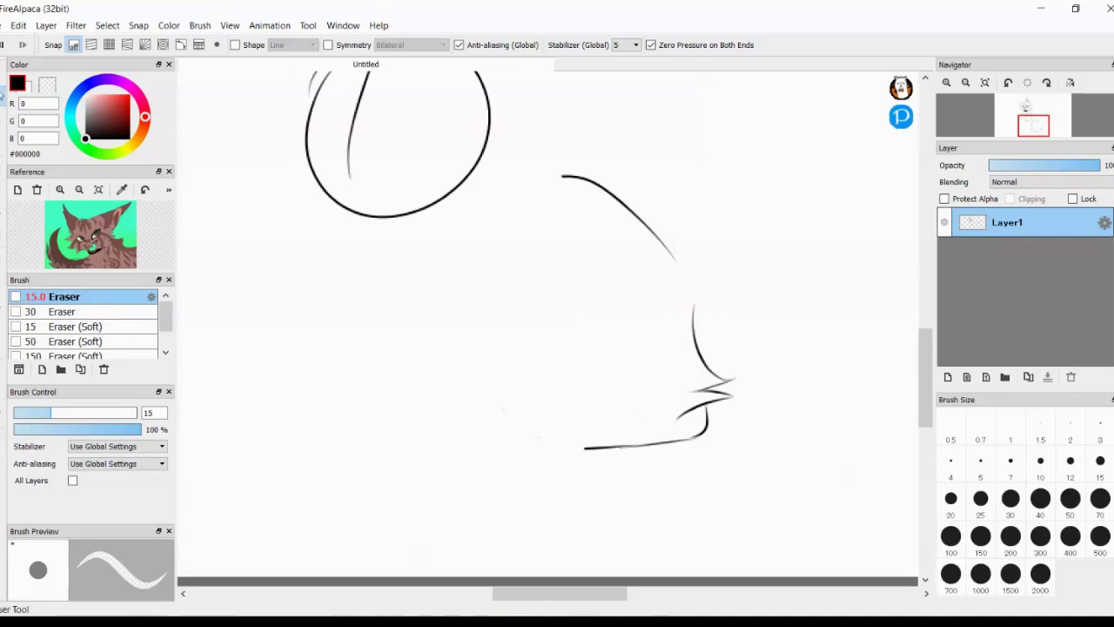
Step: Redraw the haunch's front curve down to the foot, sketch a rounded hind paw at its base, and erase part of the sole
{"action": "key", "text": "b"}
{"action": "left_click_drag", "start_coordinate": [561, 178], "coordinate": [607, 395]}
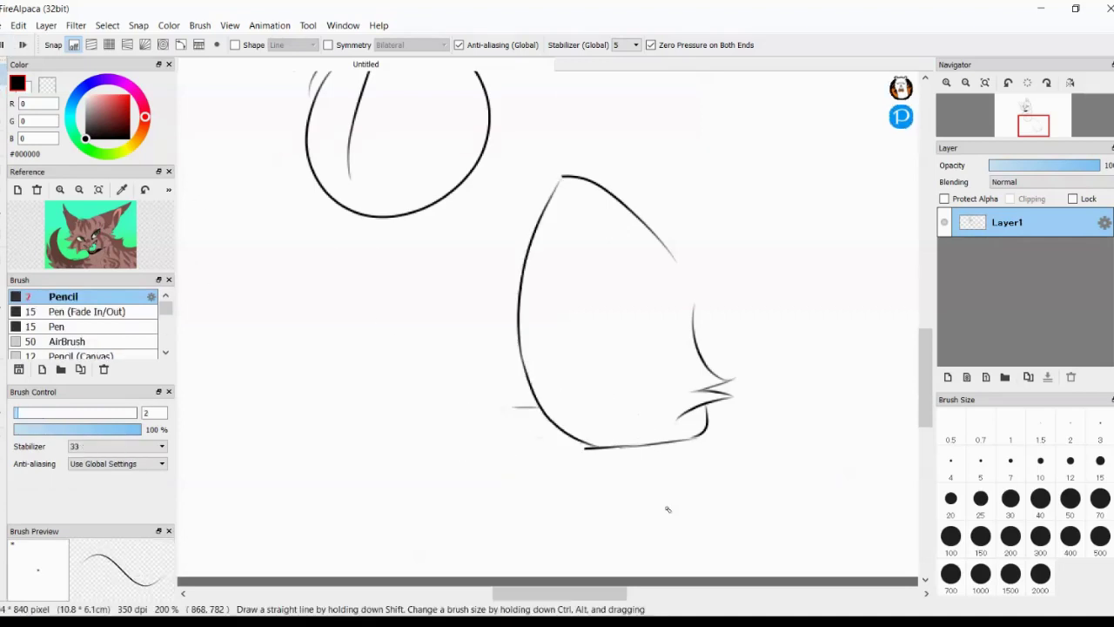
{"action": "key", "text": "e"}
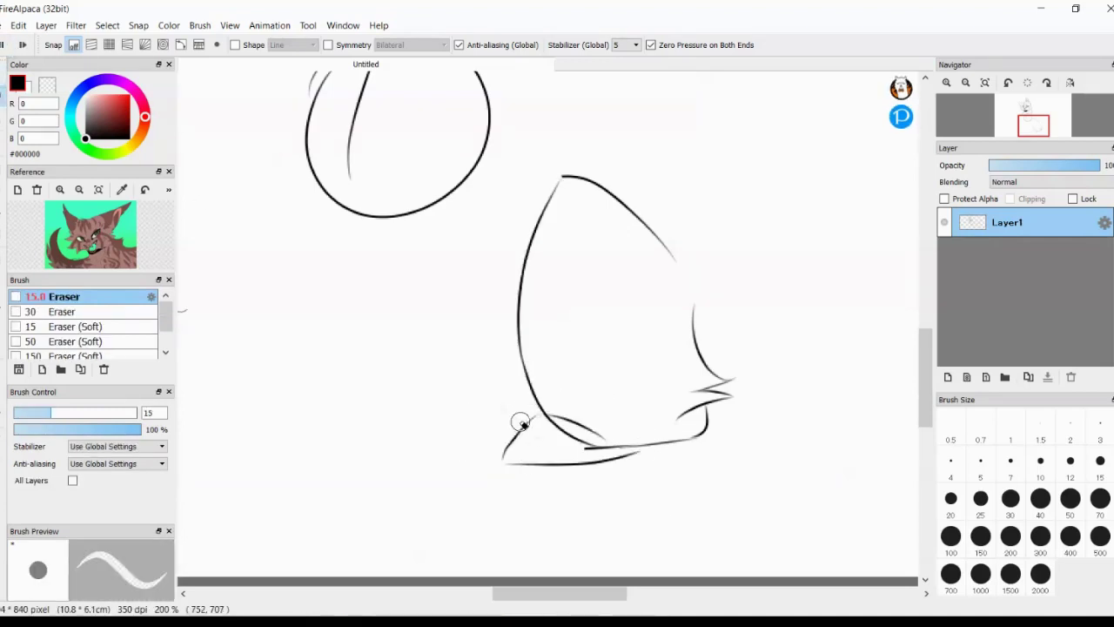
{"action": "left_click_drag", "start_coordinate": [644, 452], "coordinate": [694, 440]}
{"action": "key", "text": "b"}
{"action": "scroll", "coordinate": [579, 500], "scroll_direction": "up", "scroll_amount": 2}
{"action": "left_click_drag", "start_coordinate": [831, 348], "coordinate": [592, 416]}
{"action": "key", "text": "e"}
{"action": "left_click_drag", "start_coordinate": [682, 410], "coordinate": [600, 420]}
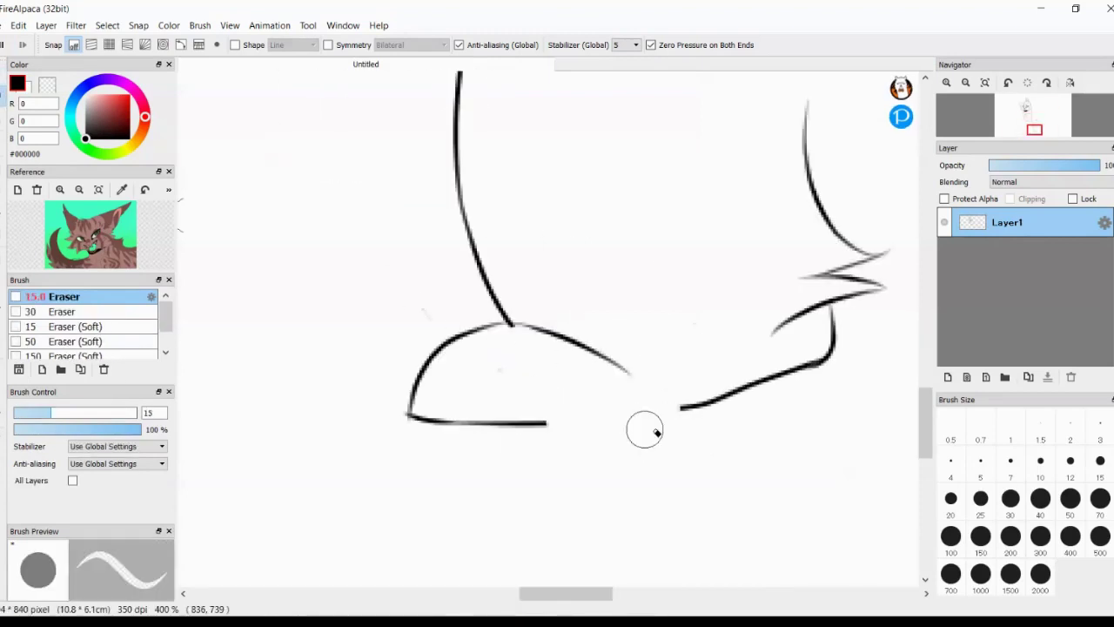
Step: Redraw the hind paw's slanted front and a long flat sole curving up at the heel, and erase the old heel
{"action": "key", "text": "b"}
{"action": "left_click_drag", "start_coordinate": [410, 414], "coordinate": [508, 317]}
{"action": "key", "text": "ctrl+z"}
{"action": "left_click_drag", "start_coordinate": [409, 416], "coordinate": [505, 315]}
{"action": "left_click_drag", "start_coordinate": [546, 421], "coordinate": [846, 370]}
{"action": "key", "text": "e"}
{"action": "left_click_drag", "start_coordinate": [834, 309], "coordinate": [753, 379]}
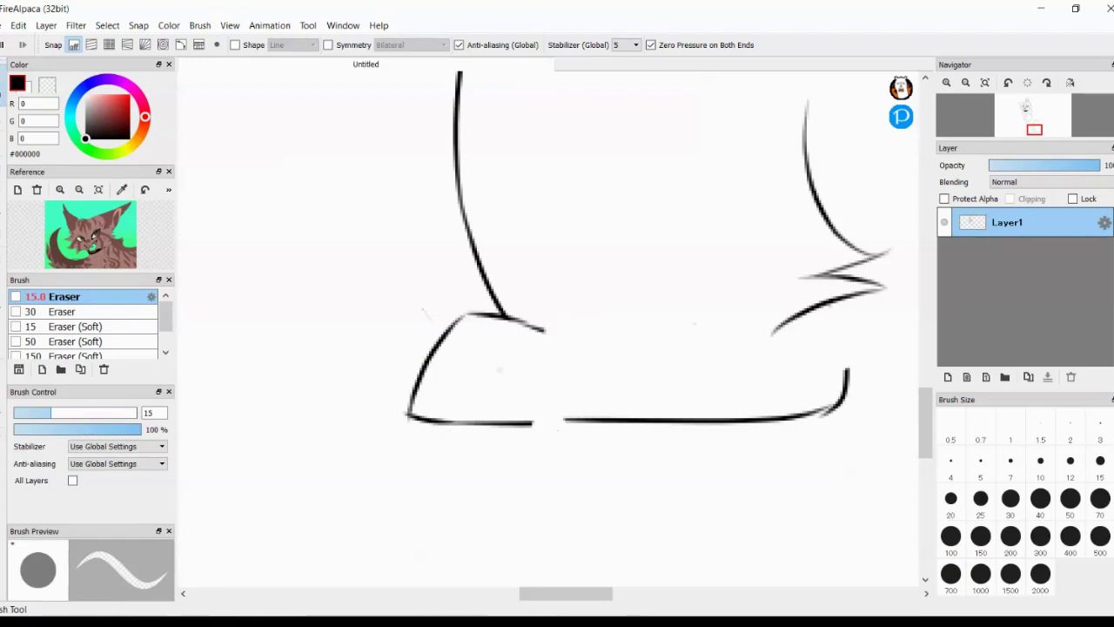
Step: Round off the hind paw's top edge, try toe lines, and erase the stray line beneath the edge and the old heel
{"action": "key", "text": "b"}
{"action": "left_click_drag", "start_coordinate": [470, 312], "coordinate": [599, 339]}
{"action": "left_click_drag", "start_coordinate": [583, 419], "coordinate": [515, 423]}
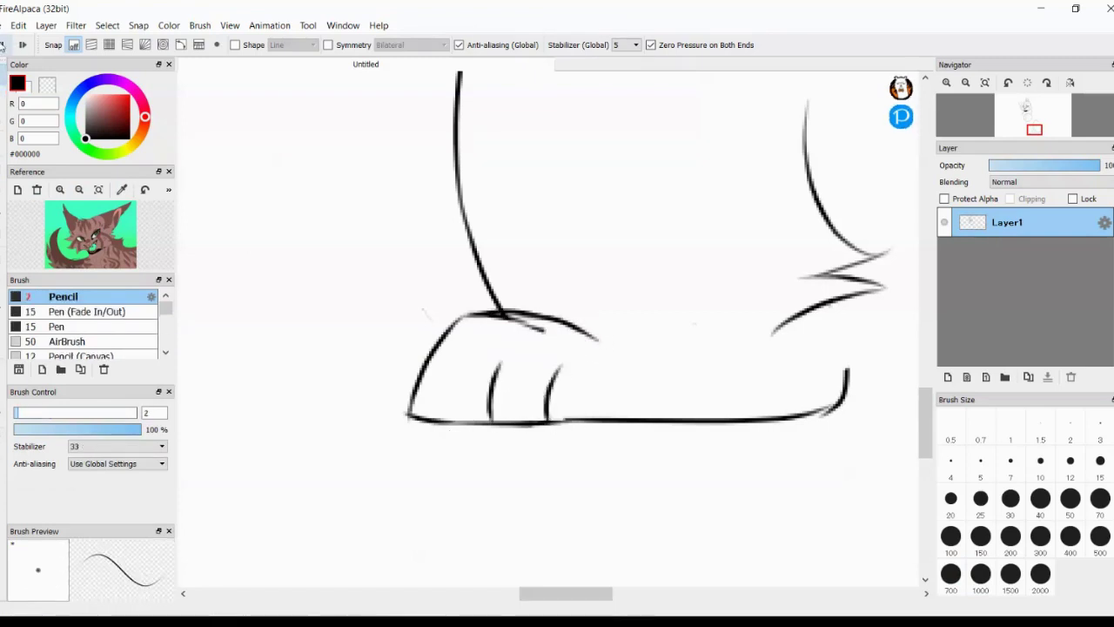
{"action": "scroll", "coordinate": [574, 383], "scroll_direction": "down", "scroll_amount": 5}
{"action": "scroll", "coordinate": [574, 383], "scroll_direction": "up", "scroll_amount": 4}
{"action": "left_click_drag", "start_coordinate": [737, 294], "coordinate": [732, 365]}
{"action": "key", "text": "e"}
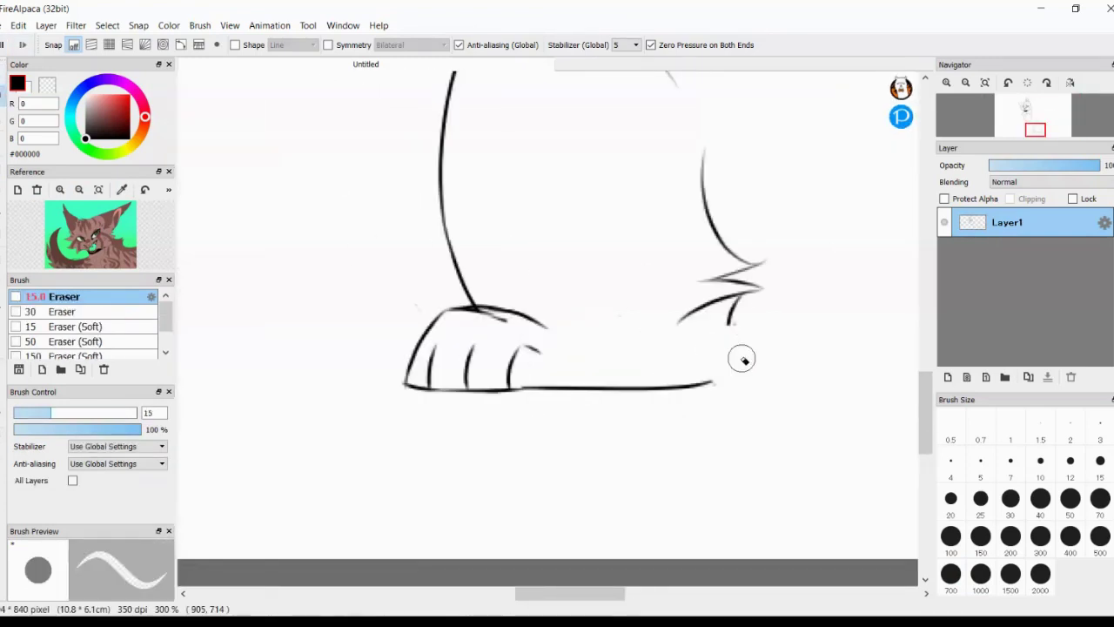
{"action": "left_click_drag", "start_coordinate": [512, 333], "coordinate": [467, 313]}
Step: Draw the heel as a curve from the rear fur tuft down to the sole, and erase and redraw its corner
{"action": "key", "text": "b"}
{"action": "left_click_drag", "start_coordinate": [733, 323], "coordinate": [701, 385]}
{"action": "scroll", "coordinate": [723, 307], "scroll_direction": "down", "scroll_amount": 4}
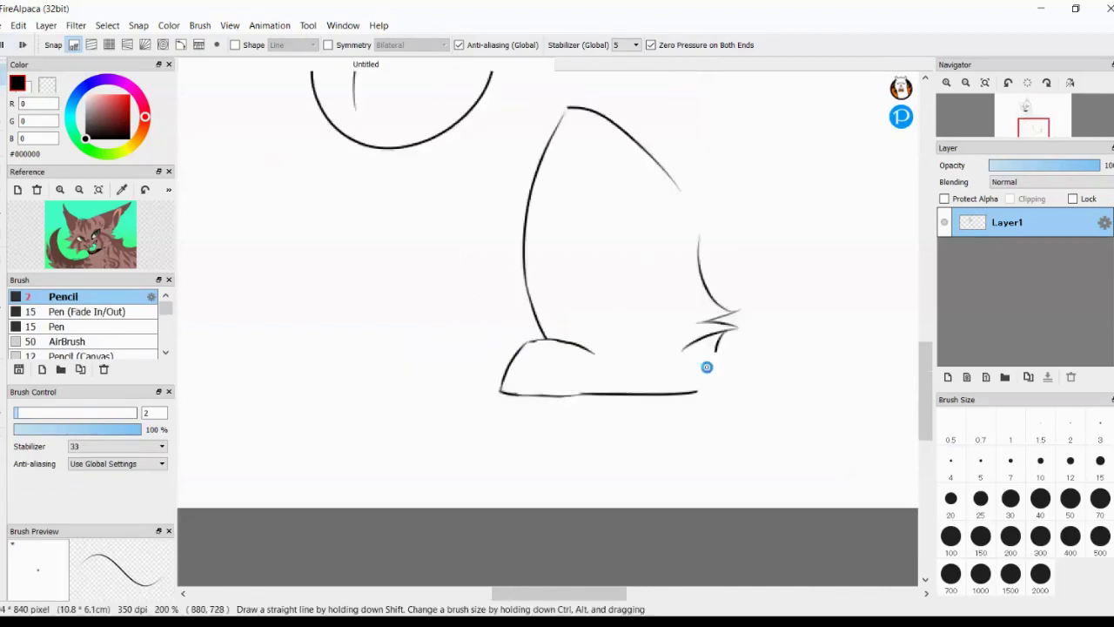
{"action": "scroll", "coordinate": [722, 306], "scroll_direction": "up", "scroll_amount": 7}
{"action": "key", "text": "e"}
{"action": "left_click_drag", "start_coordinate": [766, 453], "coordinate": [626, 549]}
{"action": "key", "text": "b"}
{"action": "left_click_drag", "start_coordinate": [679, 491], "coordinate": [571, 544]}
{"action": "scroll", "coordinate": [644, 314], "scroll_direction": "down", "scroll_amount": 4}
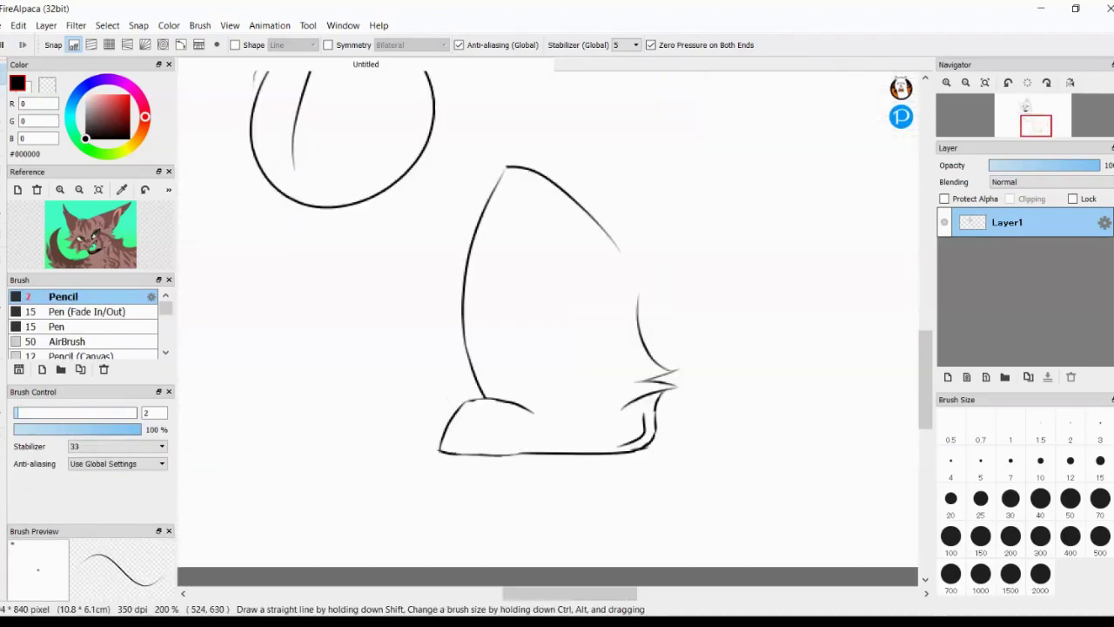
Step: Erase the rear fur tuft and heel, and draw one long curve for the haunch's back that meets the extended sole
{"action": "key", "text": "e"}
{"action": "left_click_drag", "start_coordinate": [671, 296], "coordinate": [627, 409]}
{"action": "key", "text": "b"}
{"action": "mouse_move", "coordinate": [572, 161]}
{"action": "left_mouse_down"}
{"action": "mouse_move", "coordinate": [648, 457]}
{"action": "mouse_move", "coordinate": [607, 452]}
{"action": "left_mouse_up"}
{"action": "key", "text": "e"}
{"action": "left_click_drag", "start_coordinate": [576, 153], "coordinate": [609, 261]}
{"action": "key", "text": "b"}
{"action": "scroll", "coordinate": [647, 442], "scroll_direction": "up", "scroll_amount": 2}
{"action": "left_click_drag", "start_coordinate": [711, 462], "coordinate": [803, 457]}
{"action": "left_click_drag", "start_coordinate": [541, 405], "coordinate": [497, 468]}
{"action": "left_click_drag", "start_coordinate": [465, 402], "coordinate": [446, 470]}
{"action": "left_click_drag", "start_coordinate": [421, 396], "coordinate": [400, 466]}
{"action": "key", "text": "ctrl+z"}
{"action": "key", "text": "ctrl+z"}
{"action": "key", "text": "ctrl+z"}
Step: Draw curved toe lines on the hind paw, undoing the strokes that do not fit
{"action": "left_click_drag", "start_coordinate": [492, 372], "coordinate": [449, 467]}
{"action": "left_click_drag", "start_coordinate": [442, 360], "coordinate": [412, 464]}
{"action": "key", "text": "ctrl+z"}
{"action": "key", "text": "ctrl+z"}
{"action": "key", "text": "ctrl+z"}
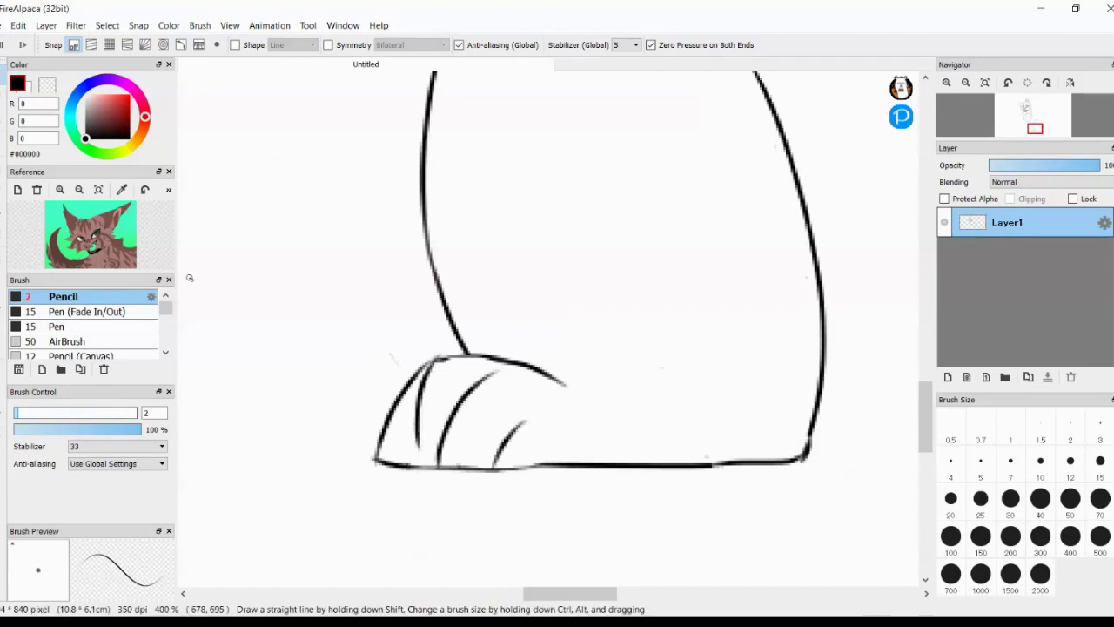
Step: Draw the back line from the neck to a tufted rump and a fluffy tail curling forward over the hind paw
{"action": "scroll", "coordinate": [487, 440], "scroll_direction": "down", "scroll_amount": 3}
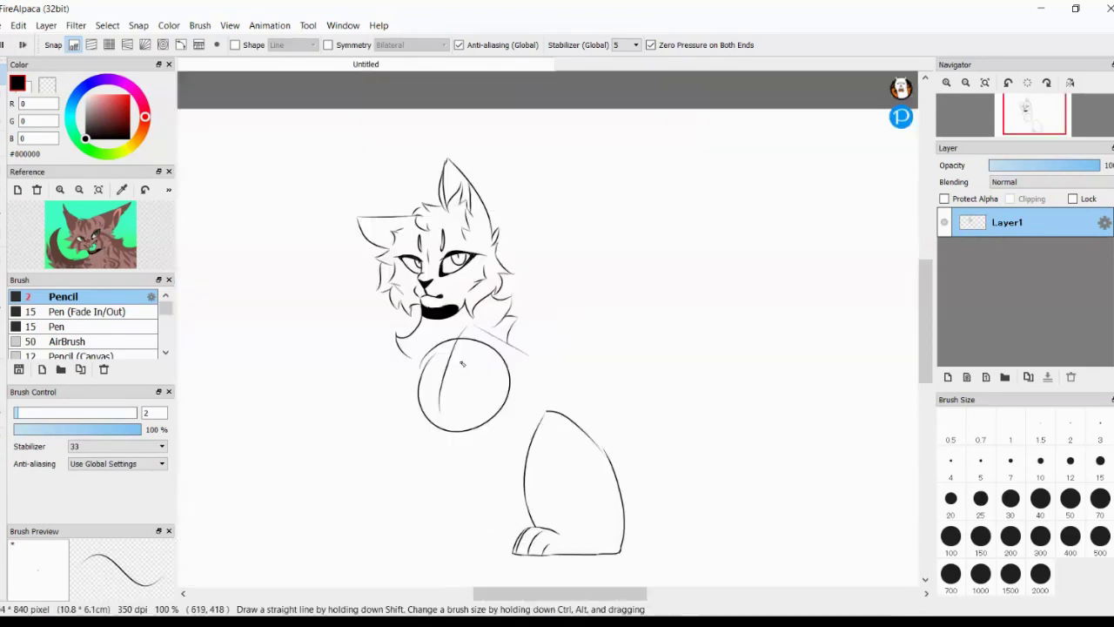
{"action": "scroll", "coordinate": [609, 329], "scroll_direction": "up", "scroll_amount": 2}
{"action": "mouse_move", "coordinate": [609, 328]}
{"action": "left_mouse_down"}
{"action": "mouse_move", "coordinate": [707, 357]}
{"action": "mouse_move", "coordinate": [722, 474]}
{"action": "left_mouse_up"}
{"action": "left_click_drag", "start_coordinate": [424, 422], "coordinate": [487, 487]}
{"action": "left_click_drag", "start_coordinate": [566, 540], "coordinate": [696, 523]}
{"action": "key", "text": "ctrl+z"}
{"action": "left_click_drag", "start_coordinate": [479, 338], "coordinate": [492, 475]}
{"action": "mouse_move", "coordinate": [477, 340]}
{"action": "left_mouse_down"}
{"action": "mouse_move", "coordinate": [508, 359]}
{"action": "mouse_move", "coordinate": [585, 364]}
{"action": "left_mouse_up"}
Step: Erase the haunch curves and the part of the hind paw covered by the tail
{"action": "key", "text": "e"}
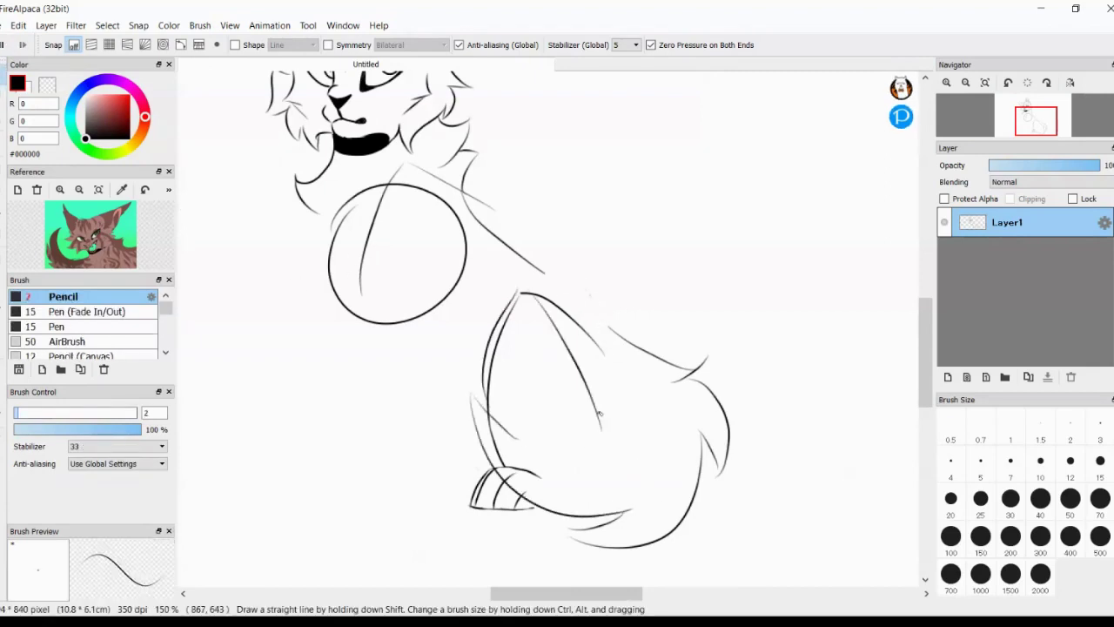
{"action": "key", "text": "e"}
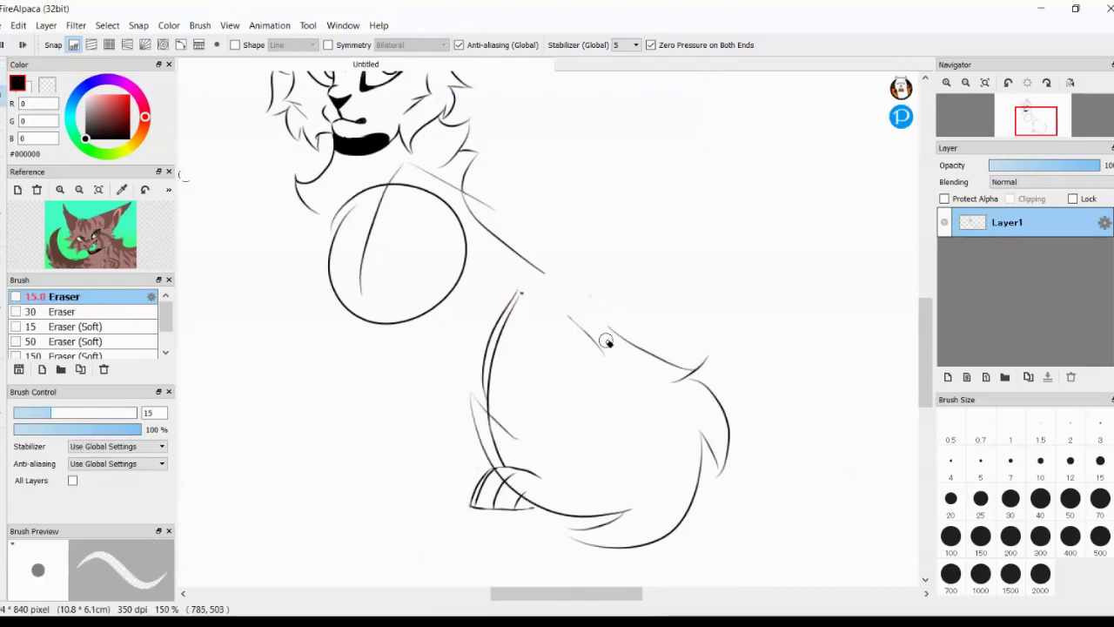
{"action": "scroll", "coordinate": [556, 485], "scroll_direction": "up", "scroll_amount": 3}
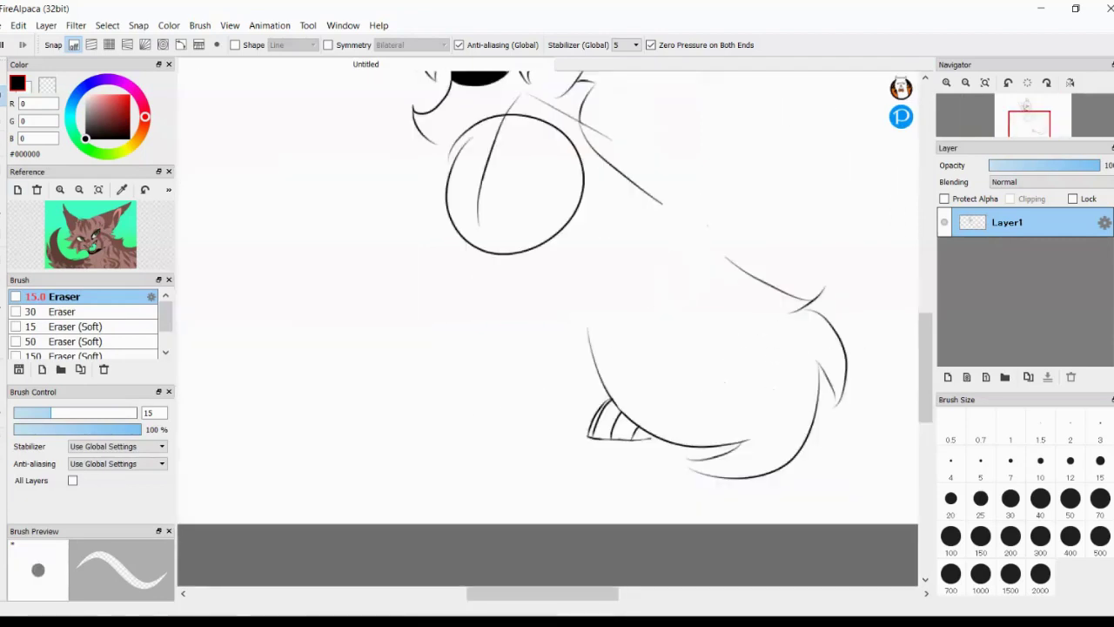
Step: Draw the tail's upturned pointed tip with long curved sides and begin its inner edge
{"action": "key", "text": "e"}
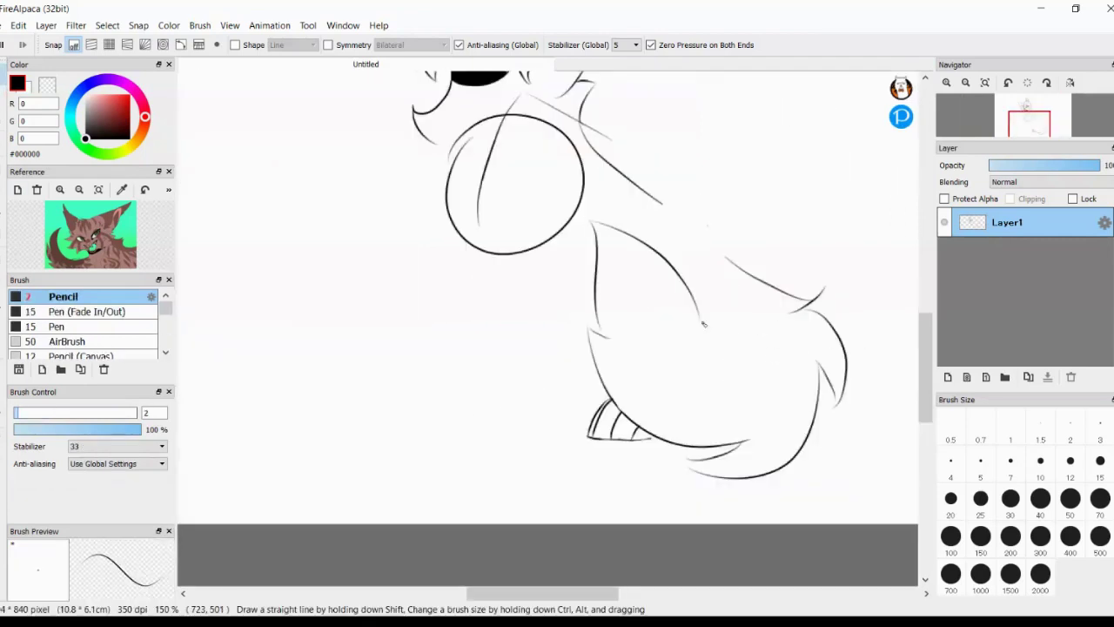
{"action": "mouse_move", "coordinate": [754, 363]}
{"action": "left_mouse_down"}
{"action": "mouse_move", "coordinate": [696, 279]}
{"action": "mouse_move", "coordinate": [729, 298]}
{"action": "mouse_move", "coordinate": [717, 323]}
{"action": "left_mouse_up"}
{"action": "key", "text": "e"}
{"action": "key", "text": "e"}
{"action": "key", "text": "e"}
Step: Add pointed fur tufts along the tail's inner and outer edges and rework the tuft near its middle
{"action": "scroll", "coordinate": [548, 296], "scroll_direction": "down", "scroll_amount": 3}
{"action": "scroll", "coordinate": [548, 296], "scroll_direction": "up", "scroll_amount": 3}
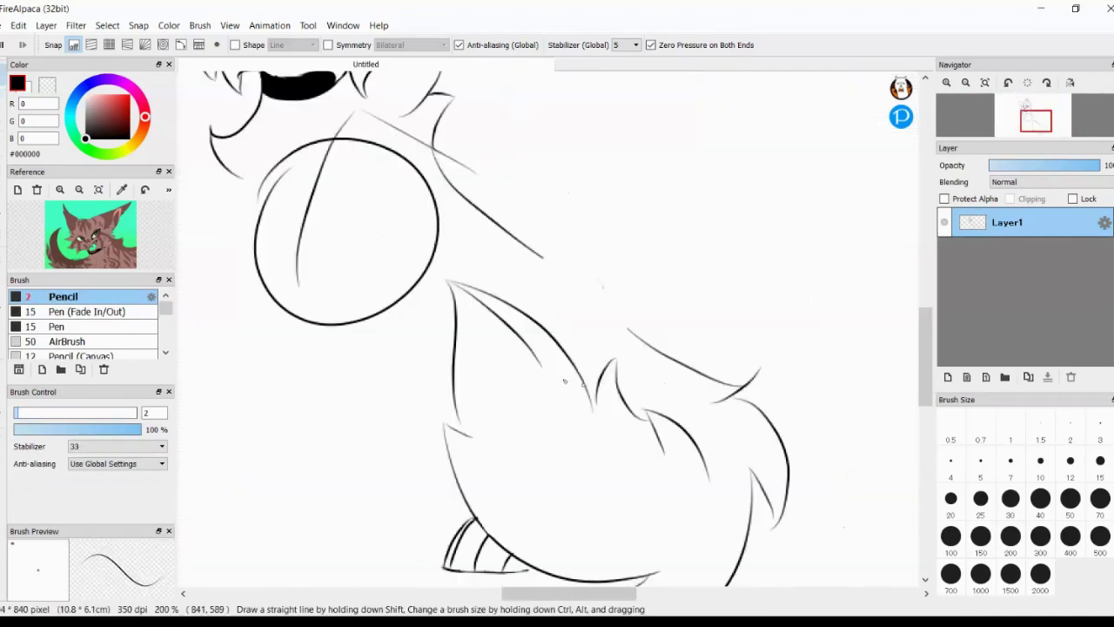
{"action": "key", "text": "e"}
{"action": "key", "text": "e"}
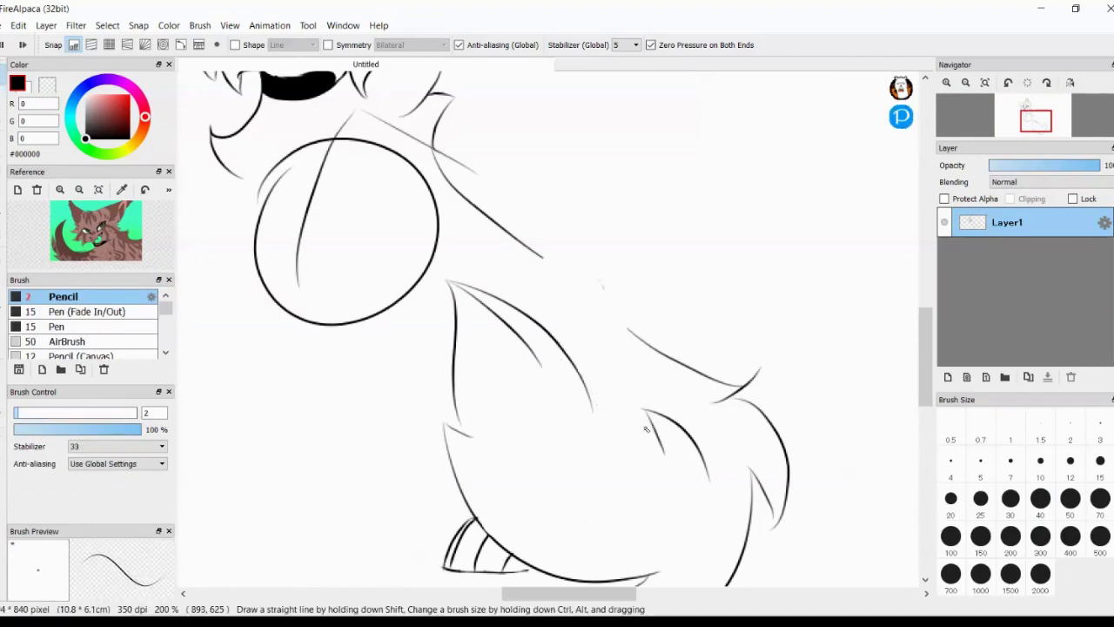
{"action": "left_click_drag", "start_coordinate": [593, 415], "coordinate": [600, 358]}
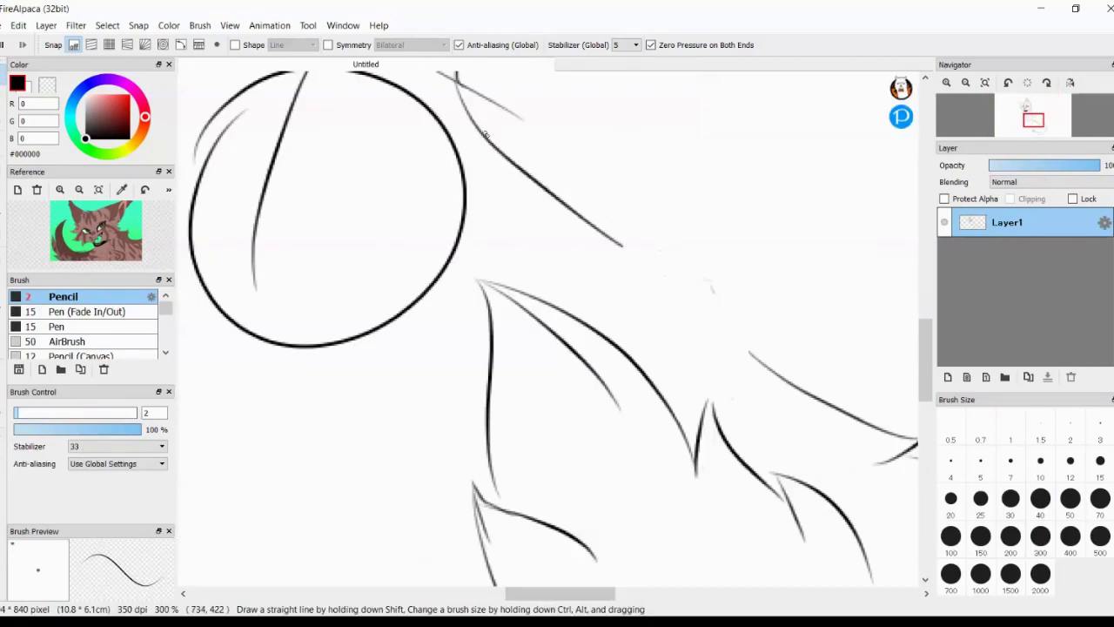
{"action": "mouse_move", "coordinate": [523, 178]}
{"action": "left_mouse_down"}
{"action": "mouse_move", "coordinate": [727, 233]}
{"action": "mouse_move", "coordinate": [596, 234]}
{"action": "left_mouse_up"}
Step: Erase the old back line and redraw it sloping from the shoulder to pointed fur tufts at the rump
{"action": "key", "text": "e"}
{"action": "left_click_drag", "start_coordinate": [716, 330], "coordinate": [804, 342]}
{"action": "key", "text": "e"}
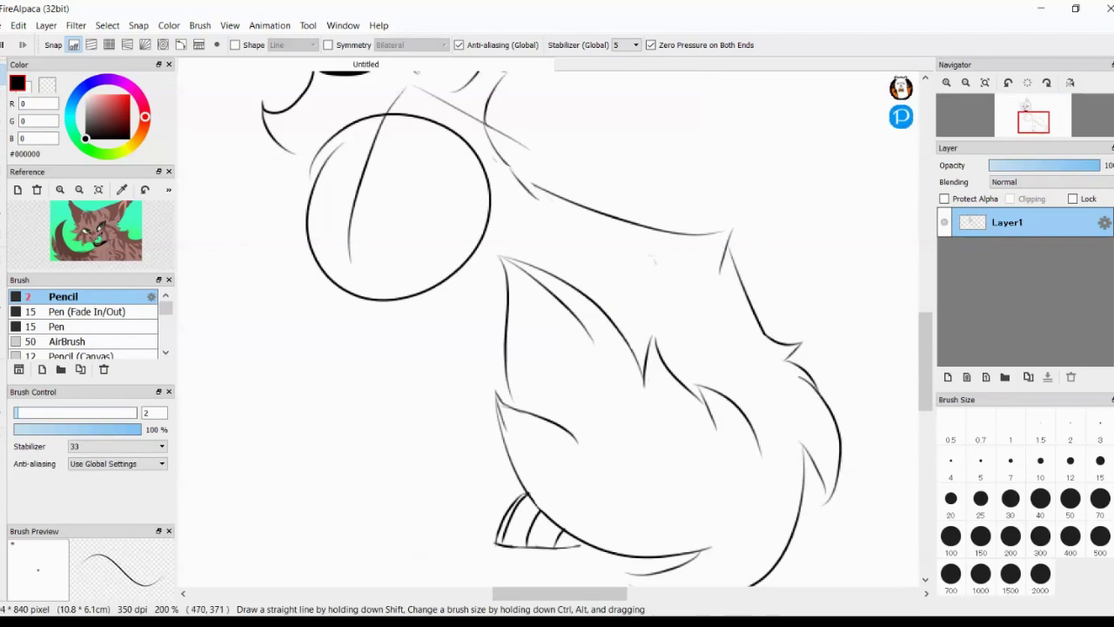
Step: Erase the chest's guide circle and the construction lines around the neck and shoulder
{"action": "key", "text": "e"}
{"action": "left_click_drag", "start_coordinate": [485, 167], "coordinate": [334, 139]}
{"action": "left_click_drag", "start_coordinate": [489, 159], "coordinate": [401, 90]}
Step: Draw the visible top of the thigh as a short curve between the tail and the back line
{"action": "scroll", "coordinate": [360, 249], "scroll_direction": "down", "scroll_amount": 2}
{"action": "scroll", "coordinate": [409, 408], "scroll_direction": "up", "scroll_amount": 5}
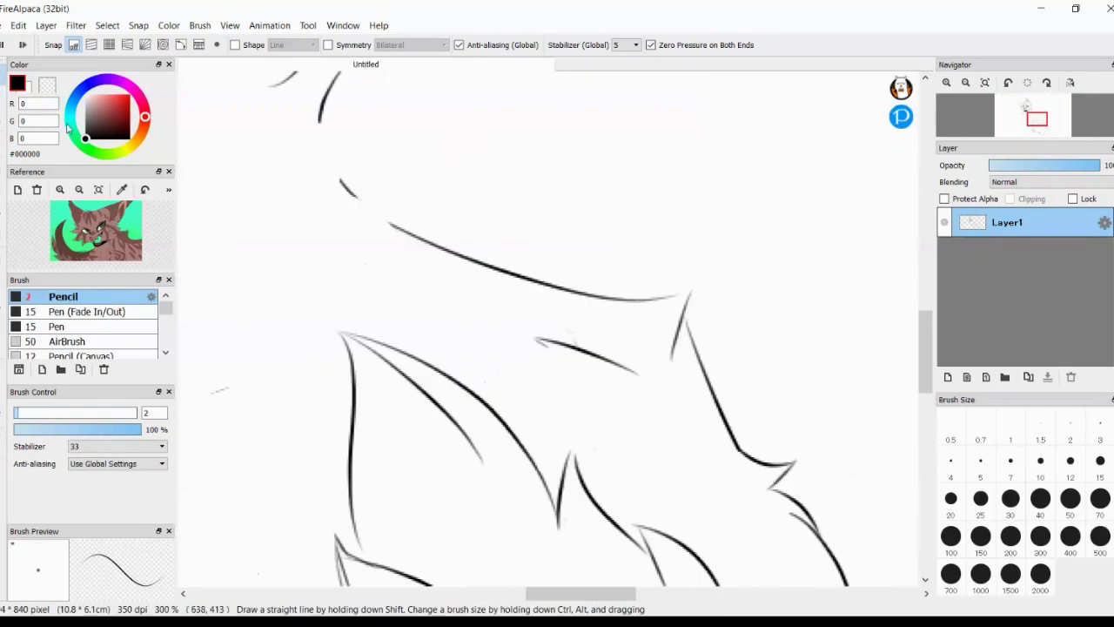
{"action": "scroll", "coordinate": [601, 375], "scroll_direction": "up", "scroll_amount": 4}
{"action": "scroll", "coordinate": [443, 281], "scroll_direction": "down", "scroll_amount": 4}
{"action": "key", "text": "e"}
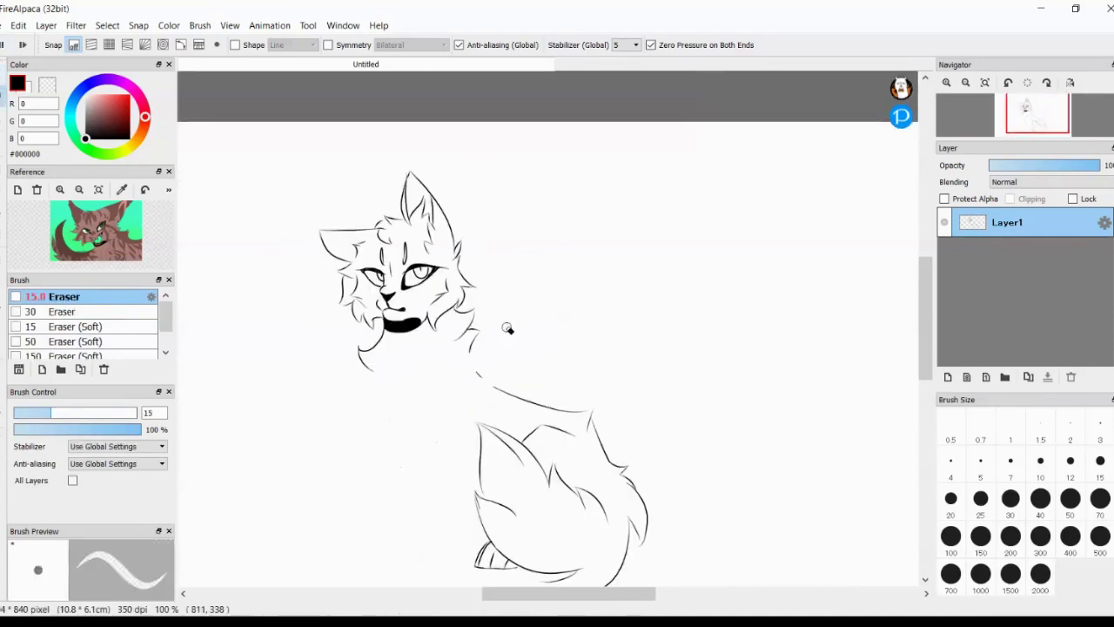
Step: Draw the chest and front leg line downward and sketch the front paw's outline at its base
{"action": "key", "text": "b"}
{"action": "scroll", "coordinate": [558, 205], "scroll_direction": "up", "scroll_amount": 2}
{"action": "key", "text": "e"}
{"action": "key", "text": "b"}
{"action": "scroll", "coordinate": [392, 467], "scroll_direction": "down", "scroll_amount": 3}
{"action": "scroll", "coordinate": [372, 307], "scroll_direction": "up", "scroll_amount": 3}
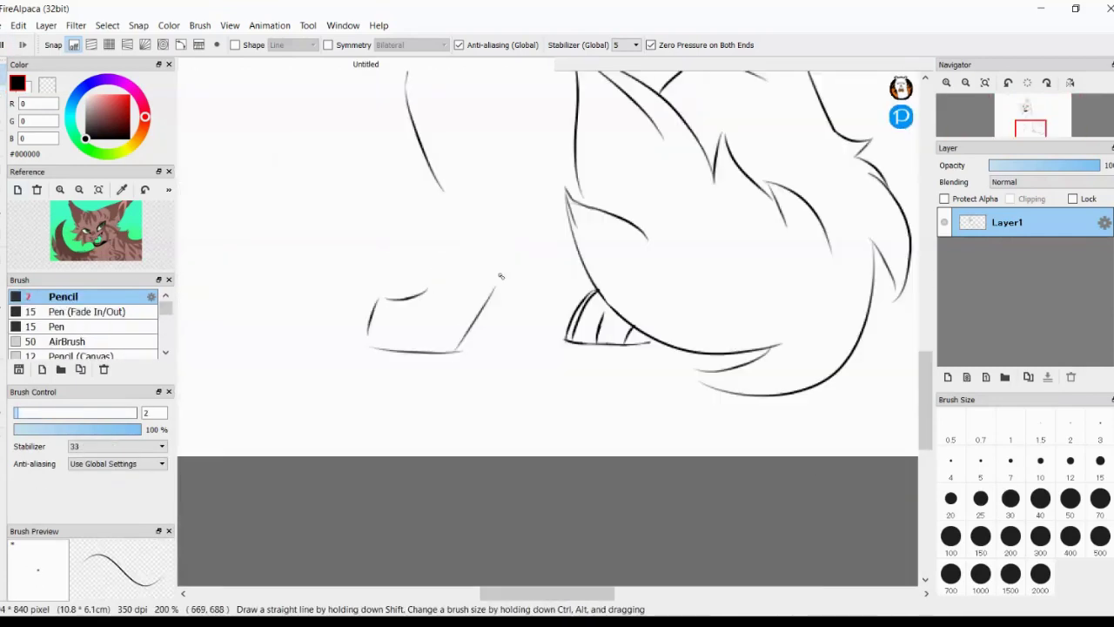
Step: Complete the lower front leg's front and rear edges, redraw the paw's top edge, and add a fur tuft behind the wrist
{"action": "scroll", "coordinate": [452, 355], "scroll_direction": "down", "scroll_amount": 3}
{"action": "scroll", "coordinate": [555, 271], "scroll_direction": "up", "scroll_amount": 3}
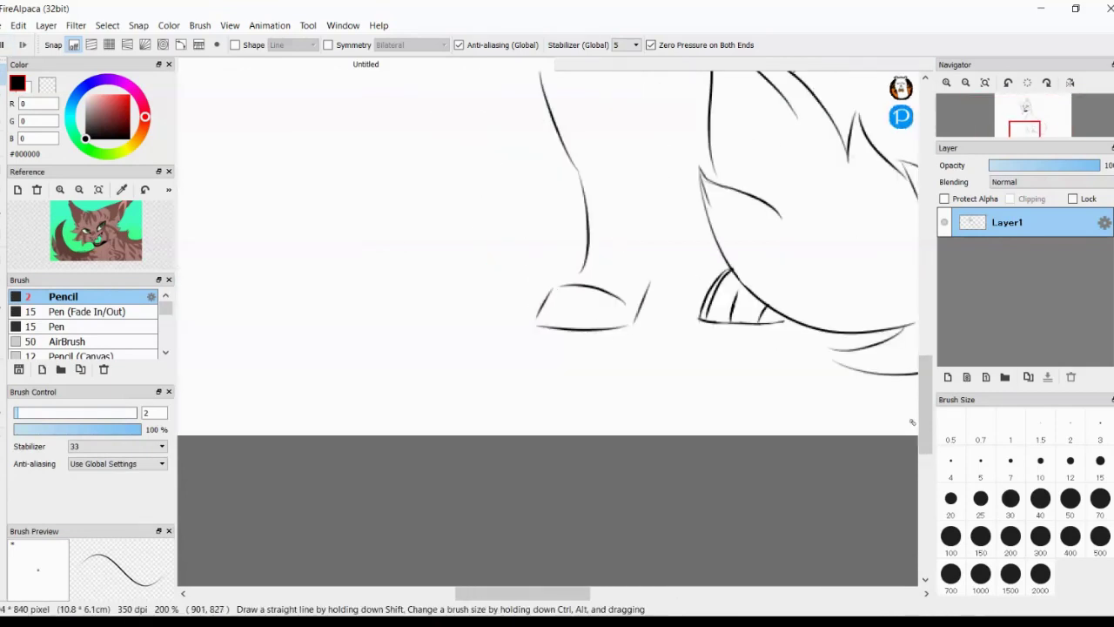
{"action": "scroll", "coordinate": [794, 469], "scroll_direction": "up", "scroll_amount": 2}
{"action": "key", "text": "e"}
{"action": "key", "text": "b"}
{"action": "scroll", "coordinate": [717, 460], "scroll_direction": "up", "scroll_amount": 5}
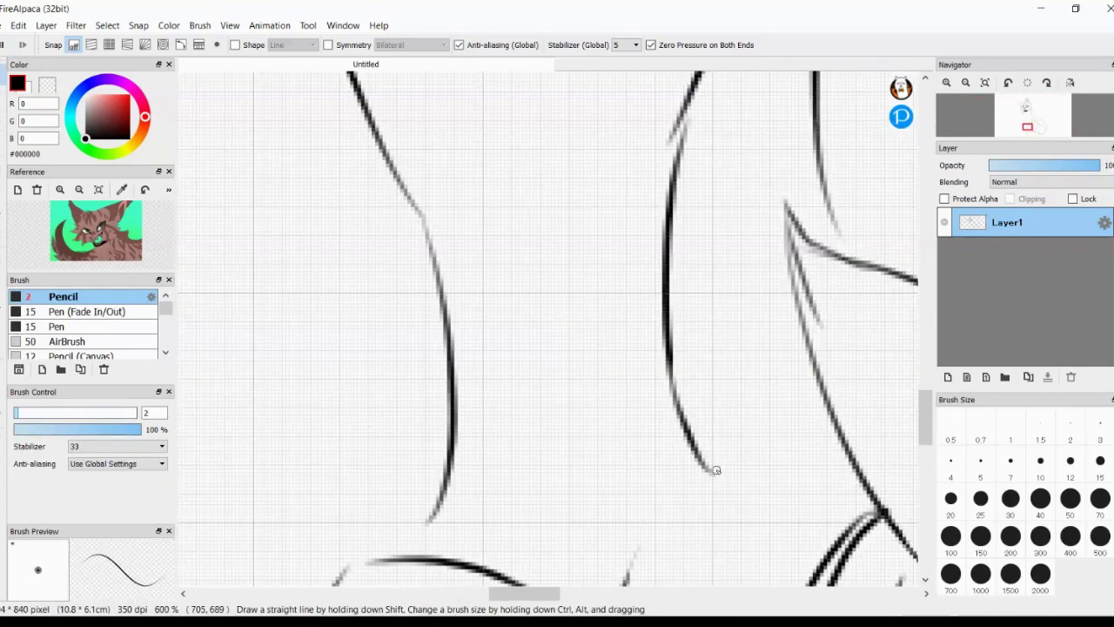
{"action": "scroll", "coordinate": [660, 525], "scroll_direction": "down", "scroll_amount": 6}
{"action": "key", "text": "ctrl+z"}
{"action": "left_click_drag", "start_coordinate": [609, 431], "coordinate": [592, 545]}
{"action": "key", "text": "ctrl+z"}
{"action": "left_click_drag", "start_coordinate": [540, 416], "coordinate": [505, 542]}
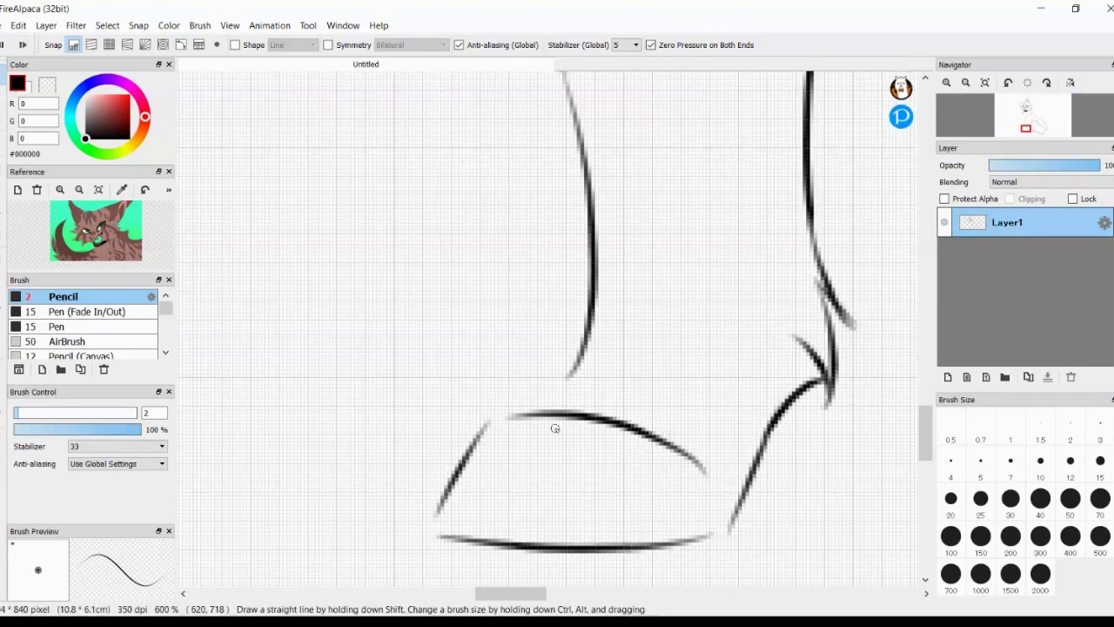
{"action": "left_click_drag", "start_coordinate": [696, 462], "coordinate": [635, 548]}
{"action": "key", "text": "ctrl+z"}
{"action": "key", "text": "ctrl+z"}
Step: Close the front paw's rounded front and draw curved toe lines across it, undoing unwanted strokes
{"action": "mouse_move", "coordinate": [498, 418]}
{"action": "left_mouse_down"}
{"action": "mouse_move", "coordinate": [505, 542]}
{"action": "mouse_move", "coordinate": [442, 535]}
{"action": "left_mouse_up"}
{"action": "key", "text": "ctrl+z"}
{"action": "left_click_drag", "start_coordinate": [635, 435], "coordinate": [582, 566]}
{"action": "left_click_drag", "start_coordinate": [533, 421], "coordinate": [509, 547]}
{"action": "mouse_move", "coordinate": [460, 475]}
{"action": "left_mouse_down"}
{"action": "mouse_move", "coordinate": [463, 540]}
{"action": "mouse_move", "coordinate": [467, 505]}
{"action": "left_mouse_up"}
{"action": "key", "text": "ctrl+z"}
{"action": "left_click_drag", "start_coordinate": [585, 270], "coordinate": [583, 383]}
{"action": "key", "text": "ctrl+z"}
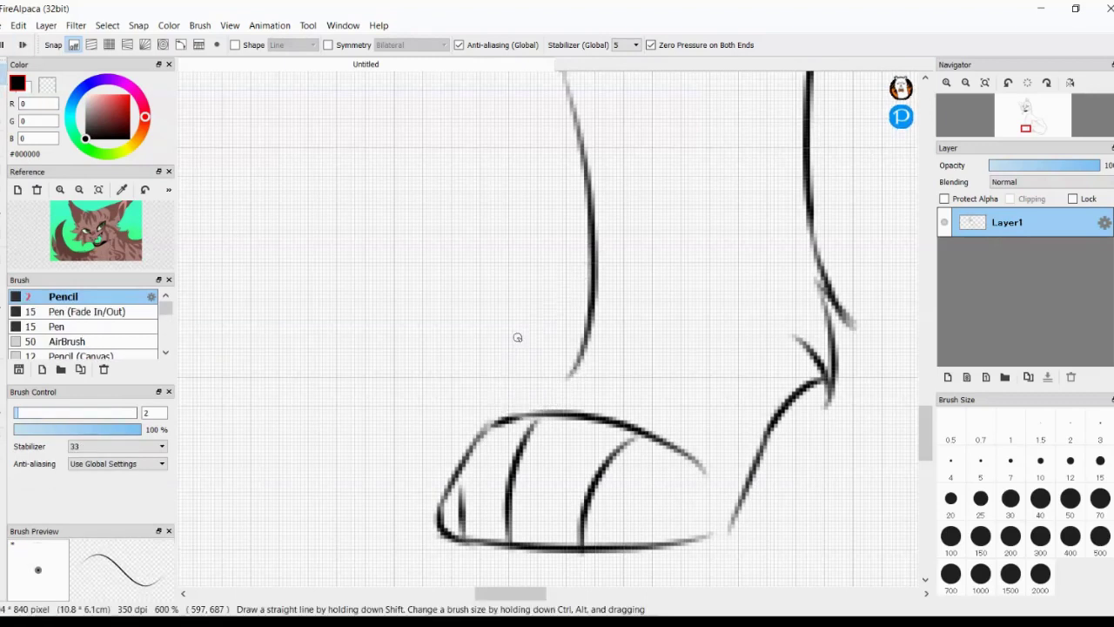
Step: Join the front leg to the paw with a small fur curve and reshape the paw's foremost toe wider and rounder
{"action": "scroll", "coordinate": [575, 393], "scroll_direction": "down", "scroll_amount": 2}
{"action": "key", "text": "e"}
{"action": "key", "text": "e"}
{"action": "scroll", "coordinate": [472, 491], "scroll_direction": "up", "scroll_amount": 2}
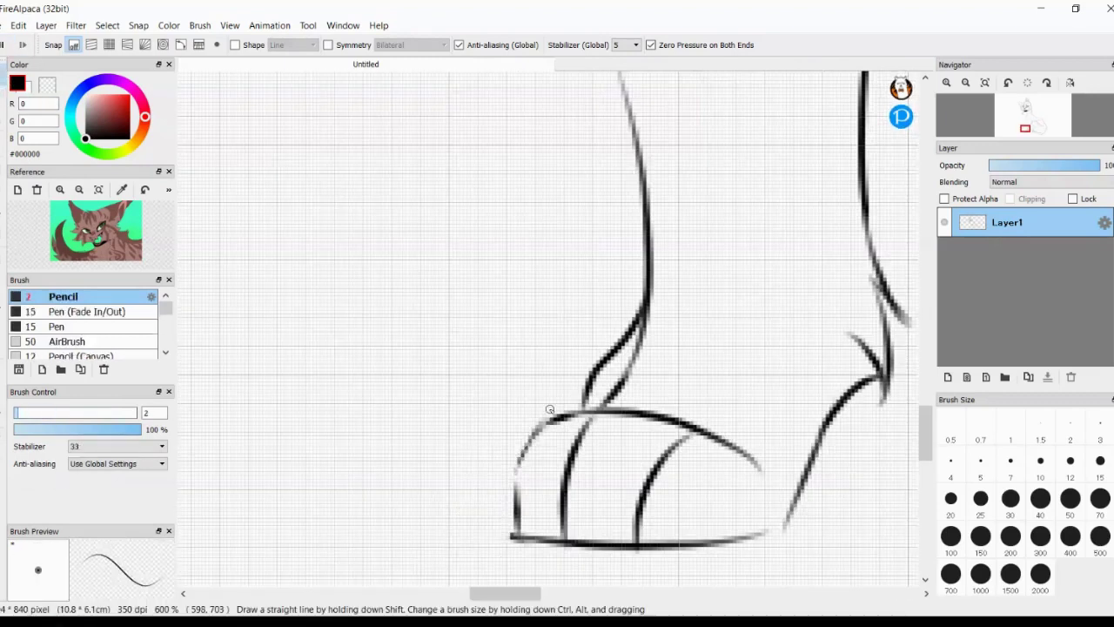
{"action": "key", "text": "e"}
{"action": "key", "text": "e"}
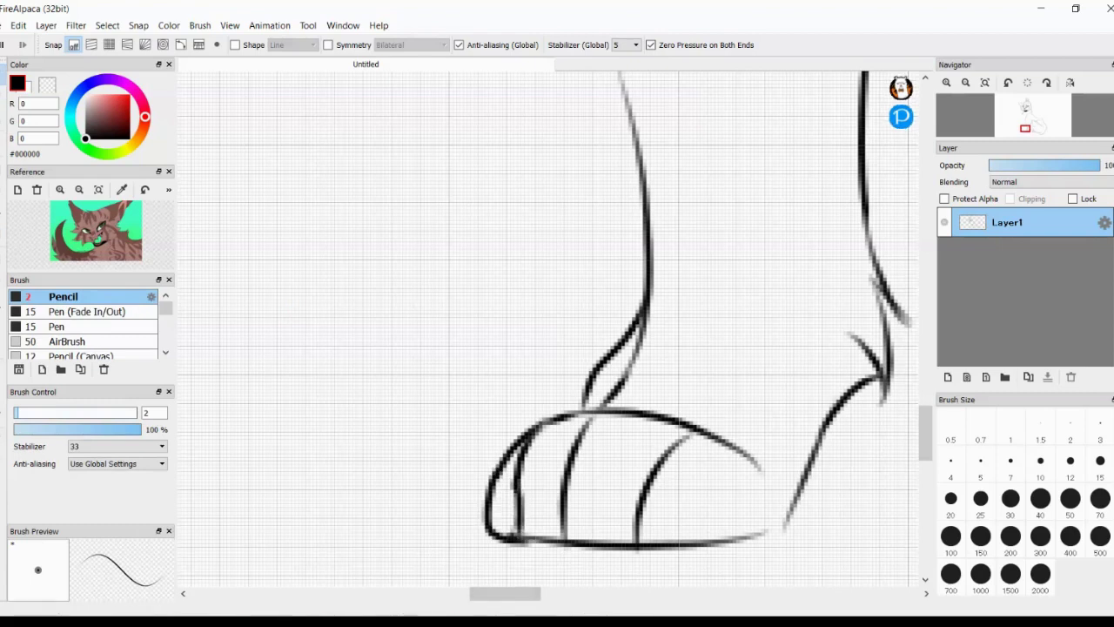
{"action": "scroll", "coordinate": [727, 442], "scroll_direction": "down", "scroll_amount": 4}
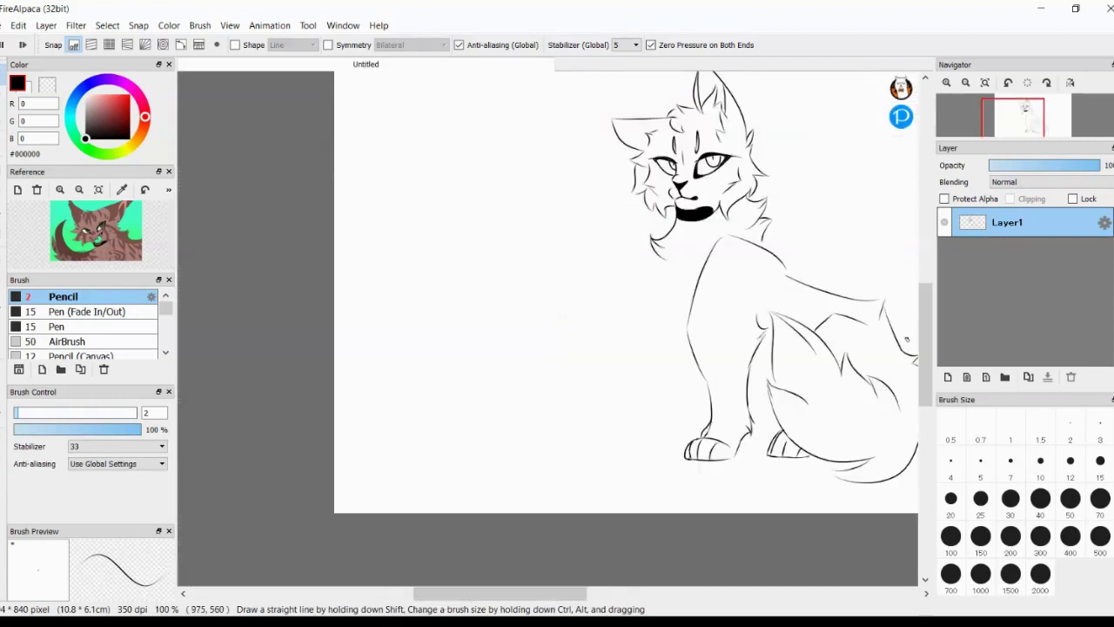
Step: Draw layered pointed fur tufts down the front of the chest, undoing and restoring strokes to compare them
{"action": "scroll", "coordinate": [670, 273], "scroll_direction": "up", "scroll_amount": 1}
{"action": "key", "text": "ctrl+z"}
{"action": "key", "text": "ctrl+z"}
{"action": "key", "text": "ctrl+z"}
{"action": "key", "text": "ctrl+z"}
{"action": "key", "text": "ctrl+z"}
{"action": "key", "text": "ctrl+z"}
{"action": "key", "text": "ctrl+z"}
{"action": "key", "text": "ctrl+y"}
{"action": "key", "text": "ctrl+y"}
{"action": "key", "text": "ctrl+z"}
{"action": "key", "text": "ctrl+y"}
{"action": "key", "text": "ctrl+z"}
{"action": "key", "text": "ctrl+y"}
{"action": "key", "text": "ctrl+z"}
{"action": "key", "text": "ctrl+y"}
{"action": "key", "text": "ctrl+z"}
{"action": "key", "text": "ctrl+y"}
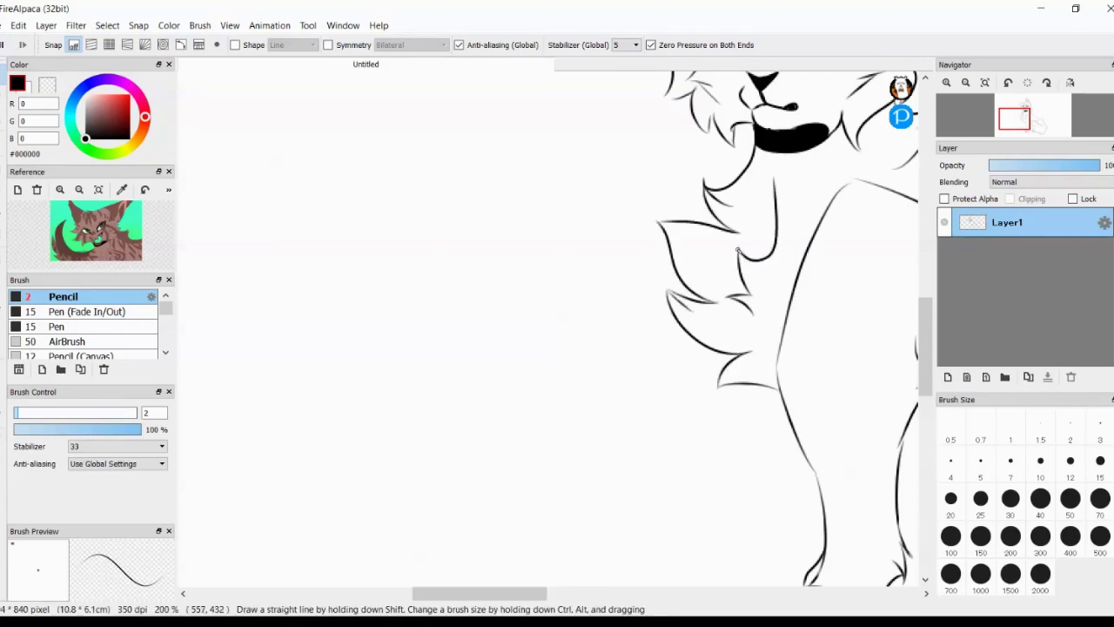
Step: Draw the second front leg raised forward from the chest, with a fur tuft underneath and toe lines on its paw
{"action": "scroll", "coordinate": [607, 303], "scroll_direction": "down", "scroll_amount": 5}
{"action": "scroll", "coordinate": [475, 80], "scroll_direction": "up", "scroll_amount": 5}
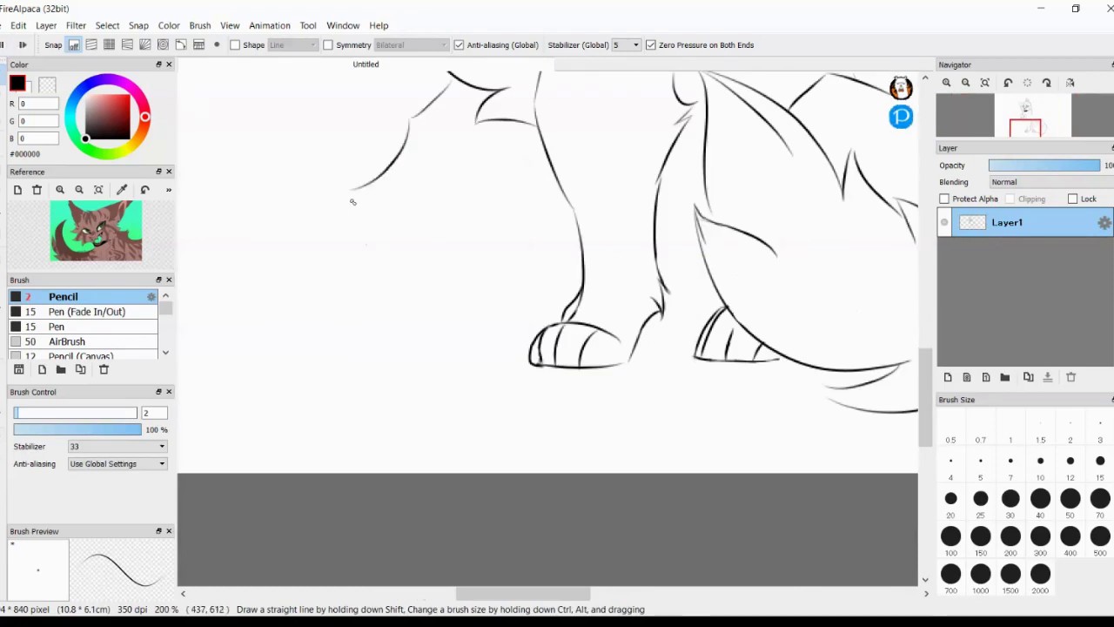
{"action": "left_click_drag", "start_coordinate": [504, 191], "coordinate": [540, 161]}
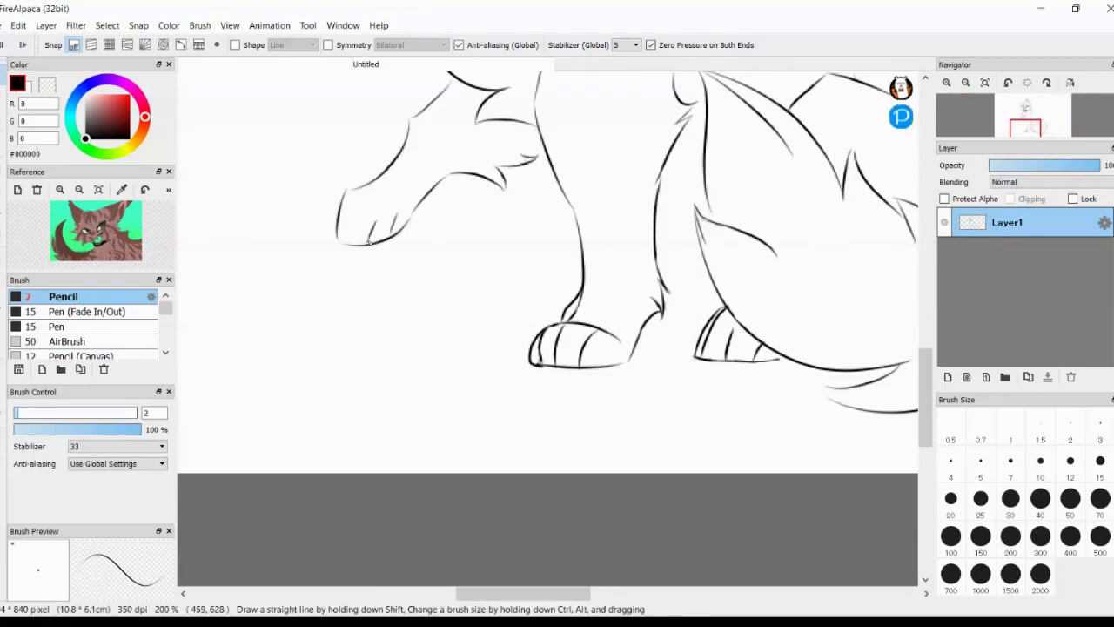
Step: Refine the raised paw's toe lines and draw a small curved dewclaw line at the back of the paw
{"action": "scroll", "coordinate": [352, 204], "scroll_direction": "up", "scroll_amount": 3}
{"action": "scroll", "coordinate": [359, 332], "scroll_direction": "up", "scroll_amount": 1}
{"action": "mouse_move", "coordinate": [564, 229]}
{"action": "left_mouse_down"}
{"action": "mouse_move", "coordinate": [549, 283]}
{"action": "mouse_move", "coordinate": [627, 252]}
{"action": "left_mouse_up"}
{"action": "scroll", "coordinate": [625, 301], "scroll_direction": "up", "scroll_amount": 1}
{"action": "scroll", "coordinate": [626, 302], "scroll_direction": "down", "scroll_amount": 5}
{"action": "scroll", "coordinate": [522, 304], "scroll_direction": "up", "scroll_amount": 3}
{"action": "scroll", "coordinate": [522, 305], "scroll_direction": "down", "scroll_amount": 3}
{"action": "key", "text": "e"}
{"action": "scroll", "coordinate": [416, 309], "scroll_direction": "up", "scroll_amount": 3}
{"action": "key", "text": "b"}
{"action": "scroll", "coordinate": [416, 309], "scroll_direction": "down", "scroll_amount": 4}
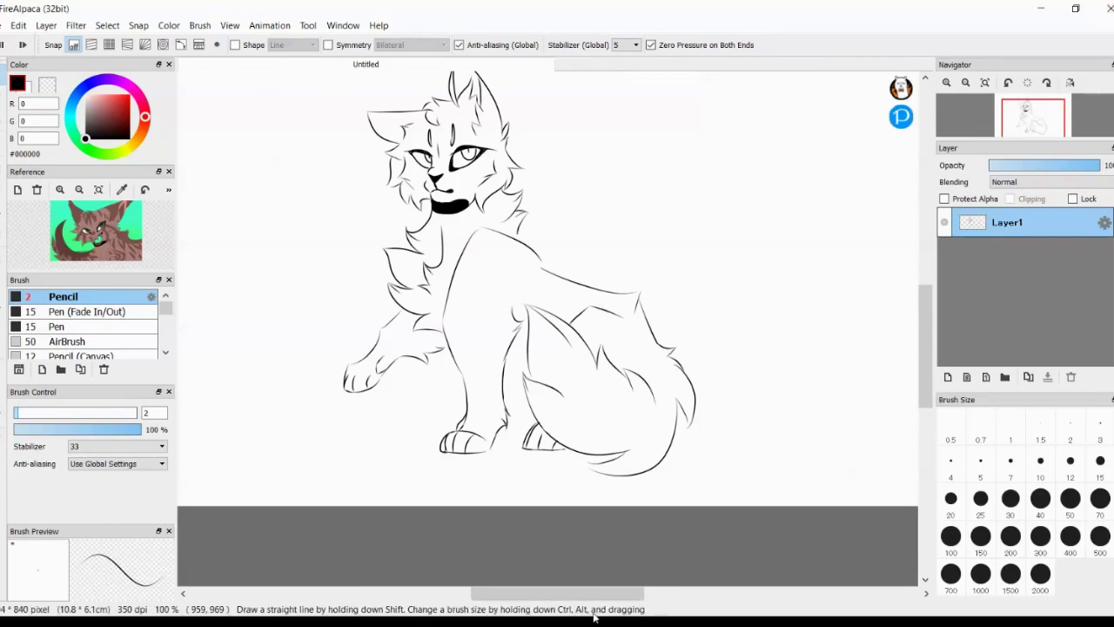
{"action": "scroll", "coordinate": [383, 432], "scroll_direction": "up", "scroll_amount": 3}
{"action": "scroll", "coordinate": [383, 433], "scroll_direction": "down", "scroll_amount": 1}
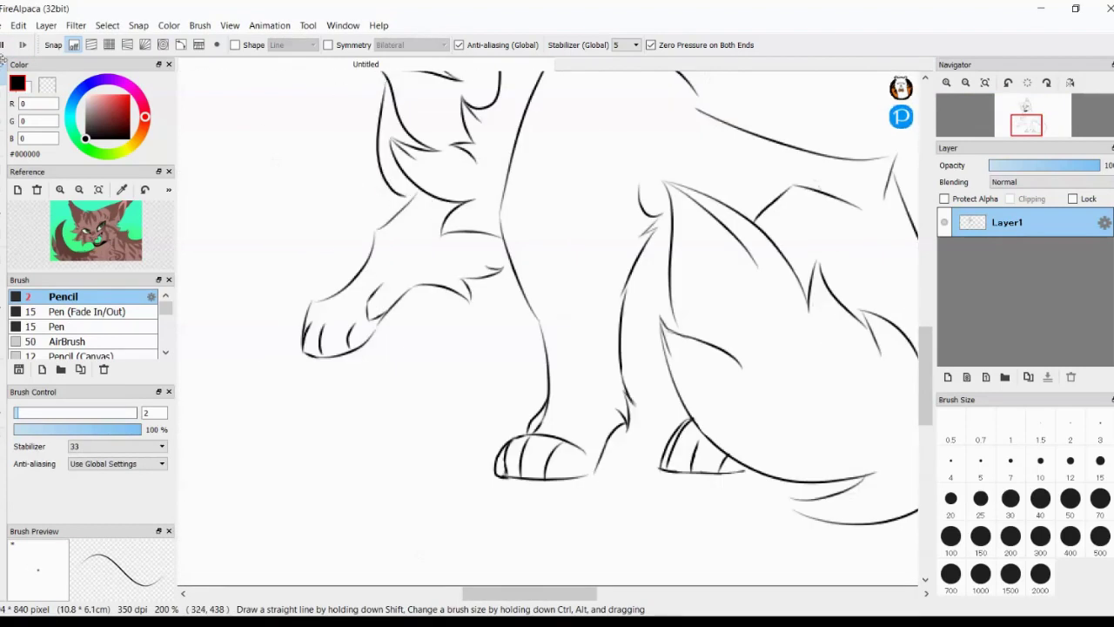
Step: Erase and redraw the raised leg's upper outline from the chest to the paw, closing the gaps at the elbow and lowest chest tuft
{"action": "scroll", "coordinate": [413, 212], "scroll_direction": "up", "scroll_amount": 2}
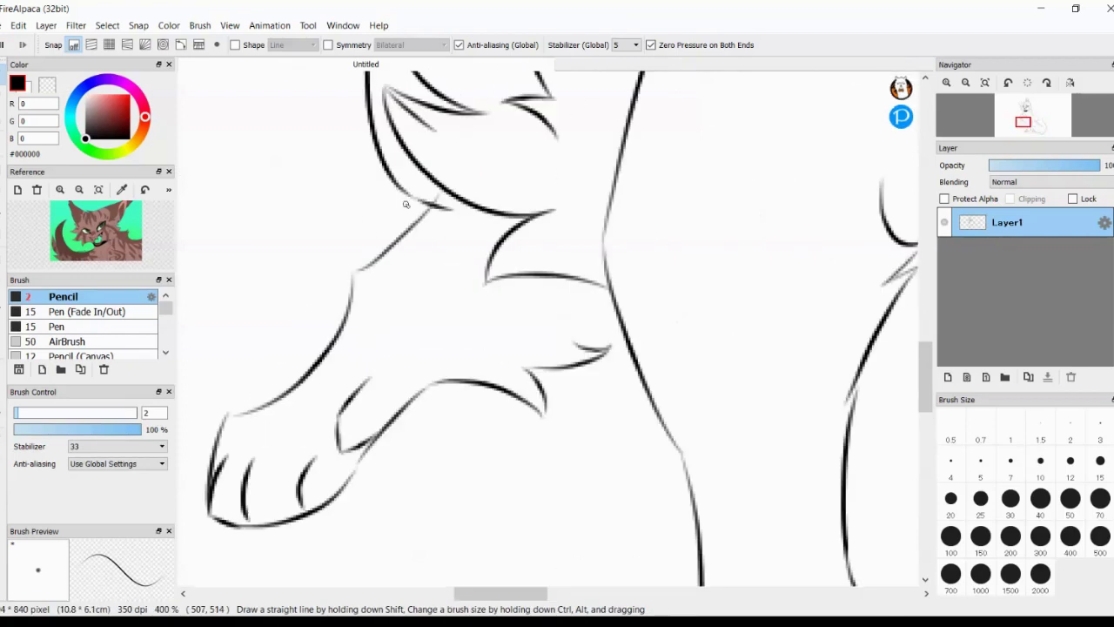
{"action": "key", "text": "ctrl+z"}
{"action": "key", "text": "e"}
{"action": "key", "text": "b"}
{"action": "key", "text": "ctrl+z"}
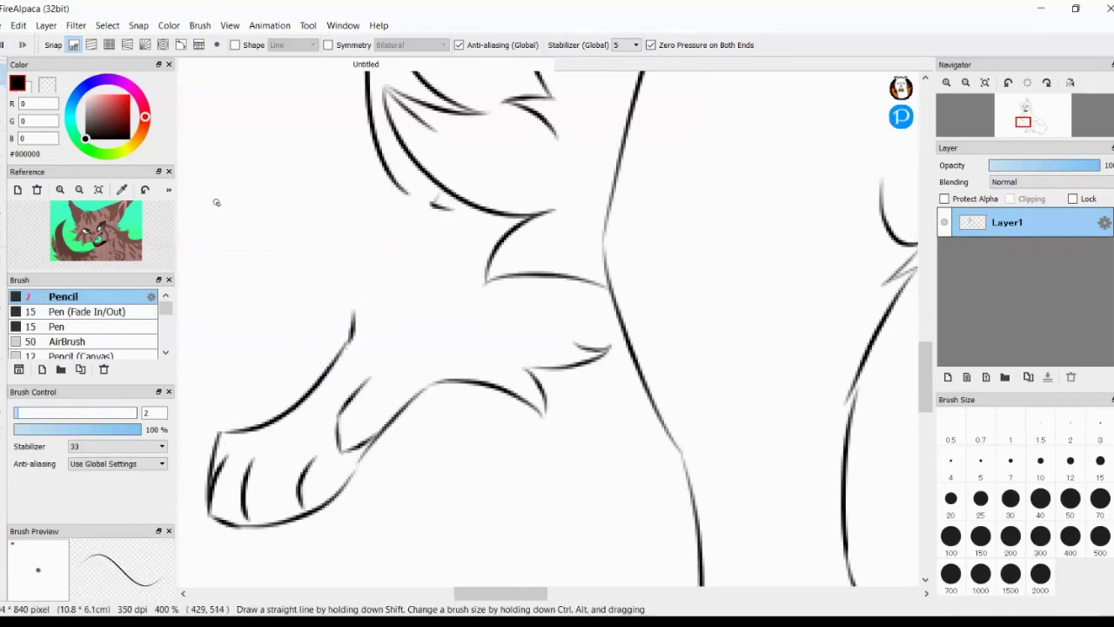
{"action": "scroll", "coordinate": [403, 274], "scroll_direction": "down", "scroll_amount": 3}
{"action": "scroll", "coordinate": [403, 273], "scroll_direction": "up", "scroll_amount": 5}
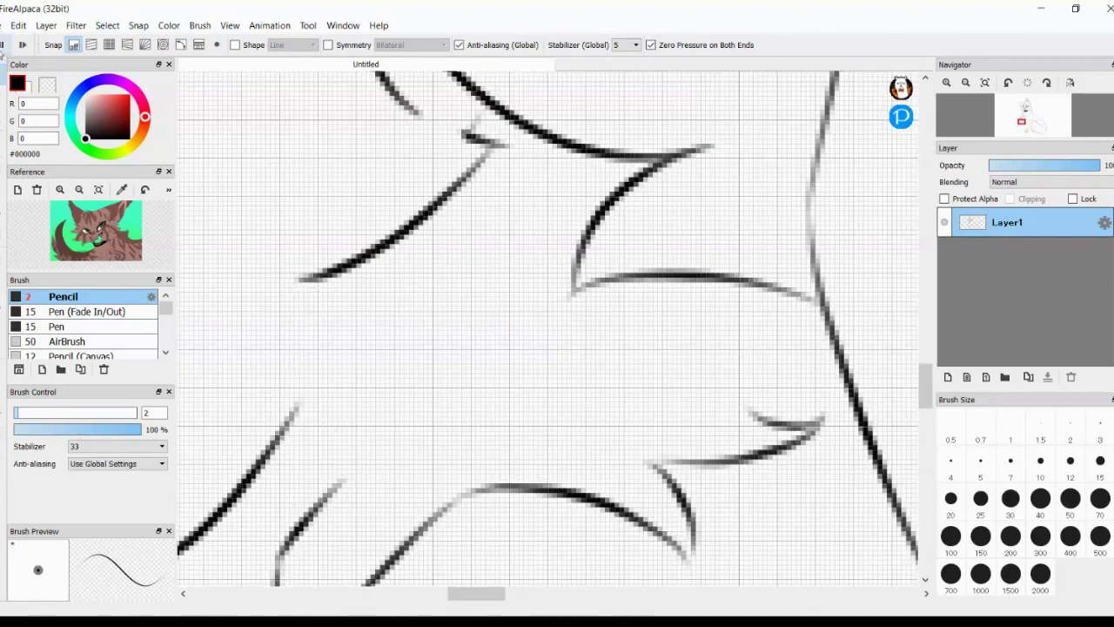
{"action": "scroll", "coordinate": [403, 273], "scroll_direction": "down", "scroll_amount": 4}
{"action": "key", "text": "e"}
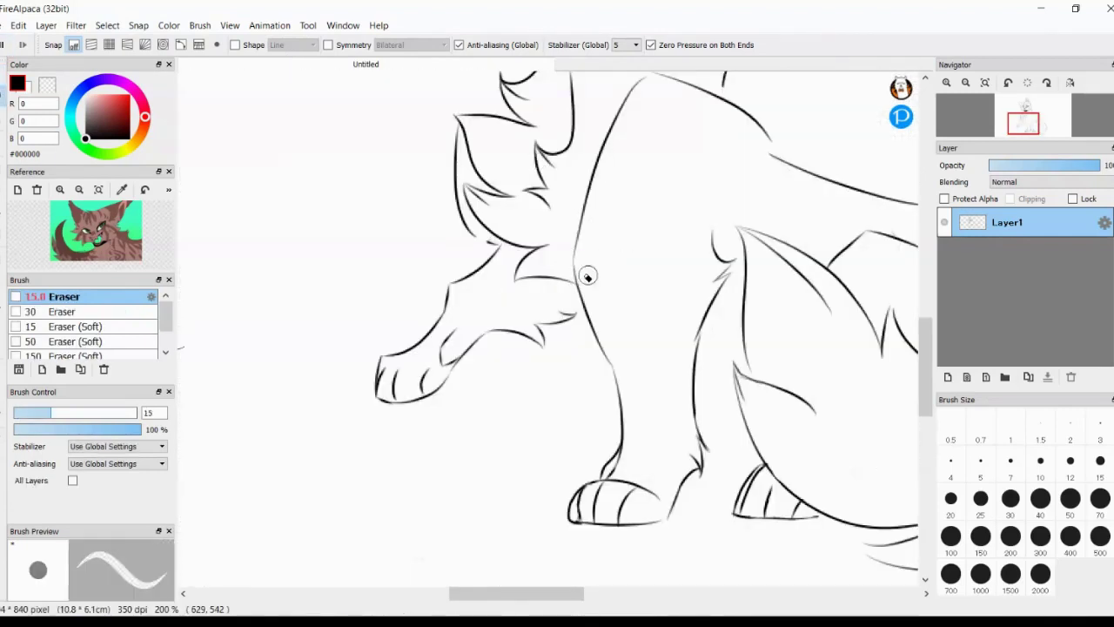
{"action": "scroll", "coordinate": [587, 276], "scroll_direction": "up", "scroll_amount": 2}
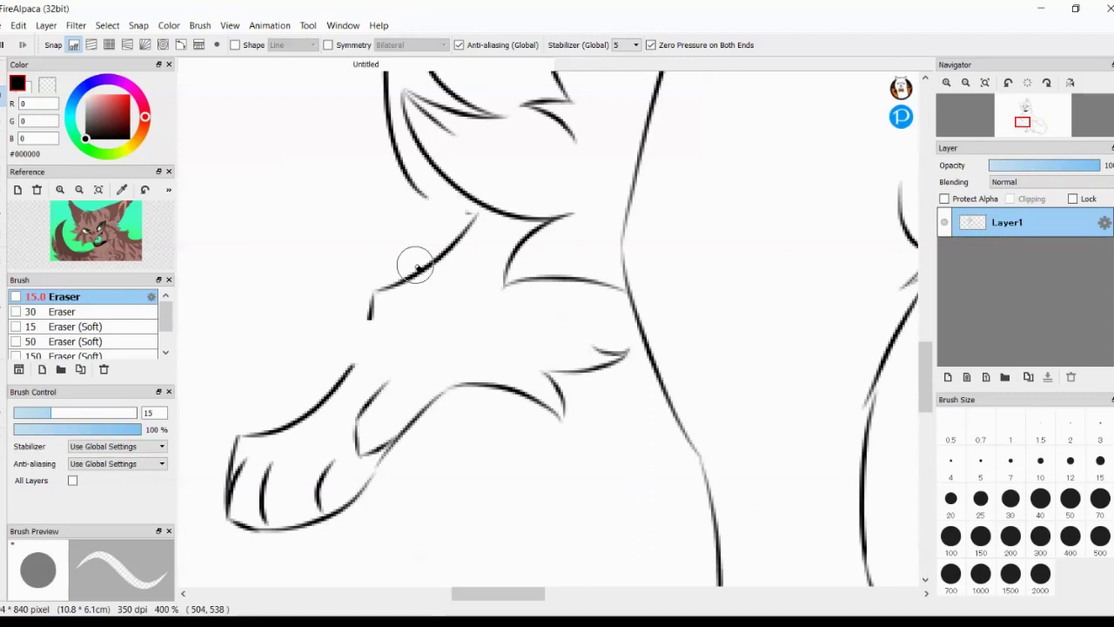
{"action": "key", "text": "p"}
{"action": "left_click_drag", "start_coordinate": [371, 315], "coordinate": [353, 368]}
{"action": "left_click_drag", "start_coordinate": [425, 192], "coordinate": [459, 211]}
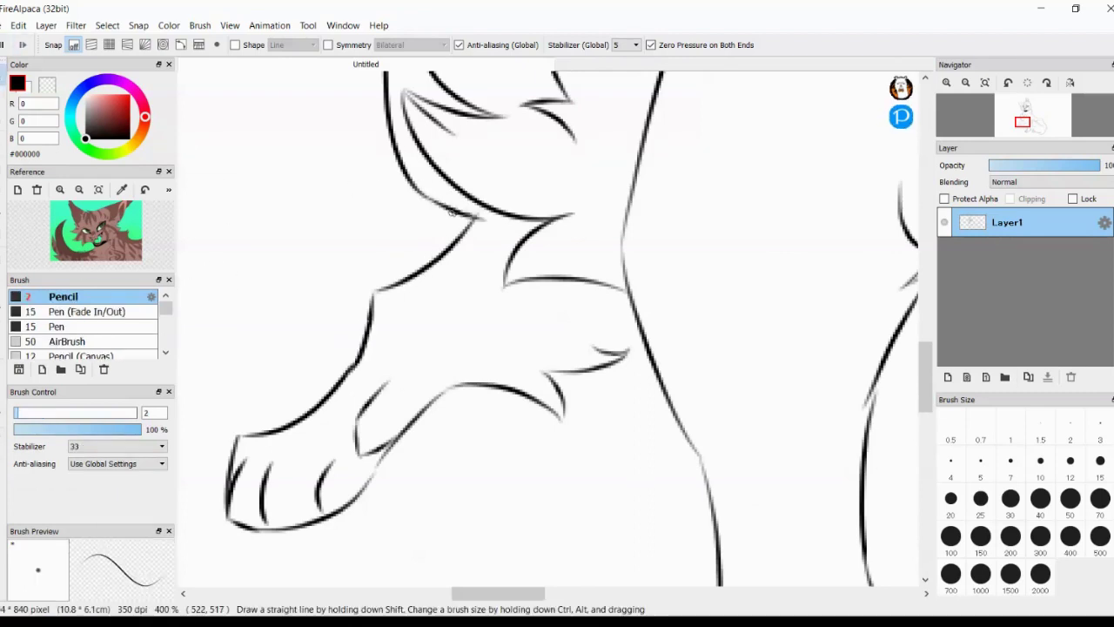
Step: Try another version of the raised leg's upper outline and the outer edge of the lowest chest tuft
{"action": "key", "text": "e"}
{"action": "left_click_drag", "start_coordinate": [394, 282], "coordinate": [375, 329]}
{"action": "key", "text": "p"}
{"action": "key", "text": "e"}
{"action": "key", "text": "p"}
{"action": "scroll", "coordinate": [337, 366], "scroll_direction": "up", "scroll_amount": 2}
{"action": "scroll", "coordinate": [482, 284], "scroll_direction": "down", "scroll_amount": 1}
{"action": "key", "text": "e"}
{"action": "mouse_move", "coordinate": [540, 409]}
{"action": "left_mouse_down"}
{"action": "mouse_move", "coordinate": [485, 304]}
{"action": "mouse_move", "coordinate": [549, 470]}
{"action": "left_mouse_up"}
{"action": "left_click_drag", "start_coordinate": [462, 262], "coordinate": [479, 378]}
{"action": "key", "text": "p"}
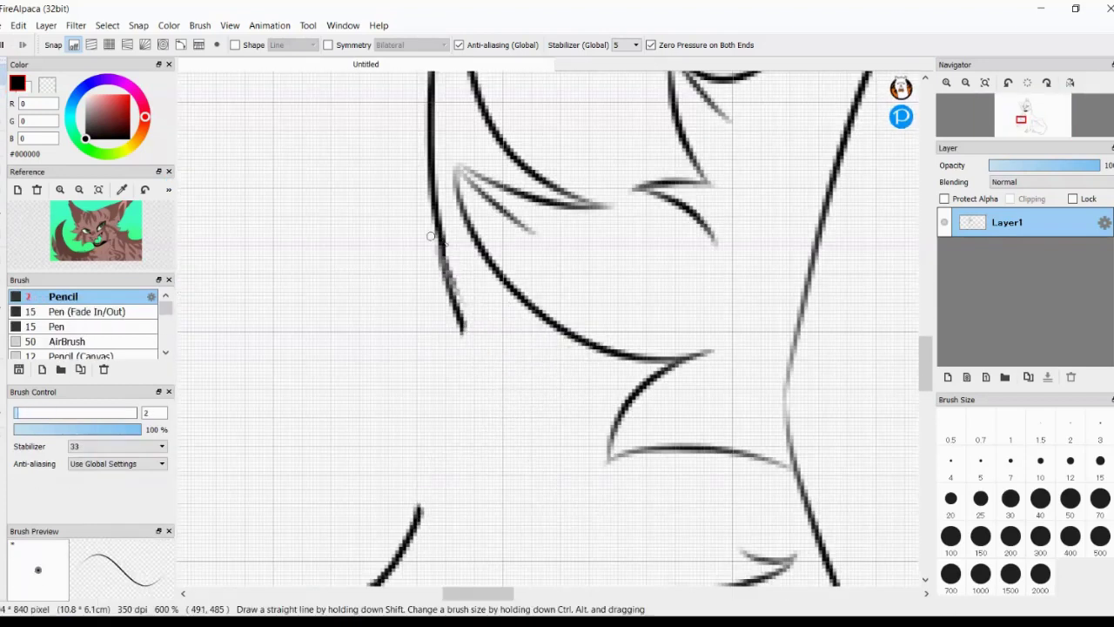
{"action": "left_click_drag", "start_coordinate": [461, 331], "coordinate": [430, 458]}
{"action": "scroll", "coordinate": [430, 458], "scroll_direction": "down", "scroll_amount": 4}
{"action": "left_click_drag", "start_coordinate": [483, 366], "coordinate": [505, 436]}
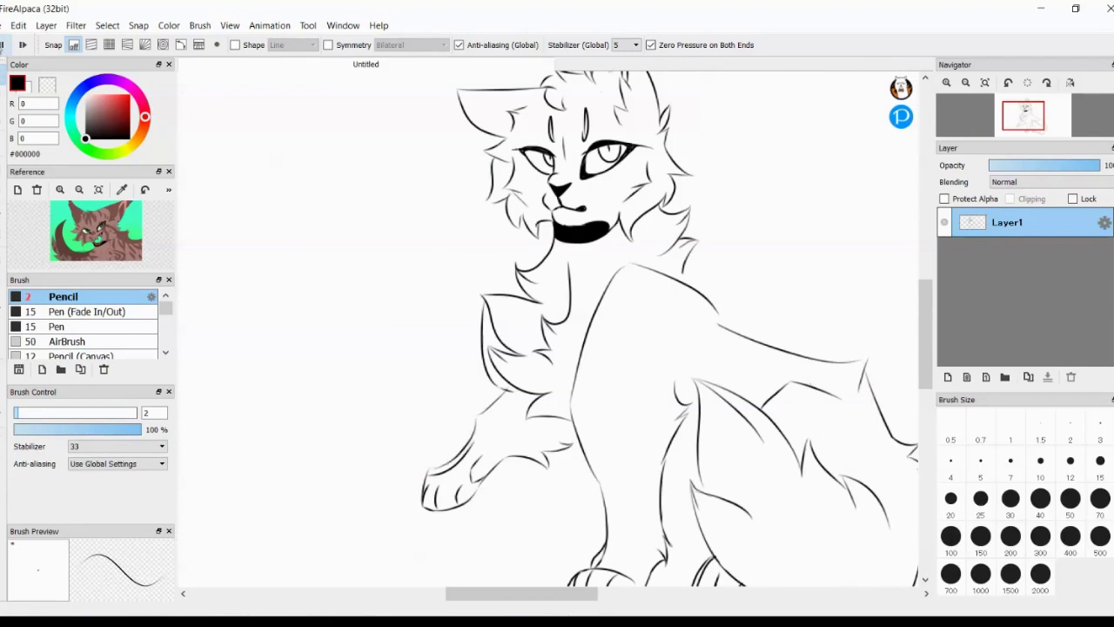
Step: Erase the lowest chest tuft's outer edge and redraw the raised leg's upper outline as one smooth curve down to the paw
{"action": "key", "text": "e"}
{"action": "scroll", "coordinate": [447, 305], "scroll_direction": "up", "scroll_amount": 1}
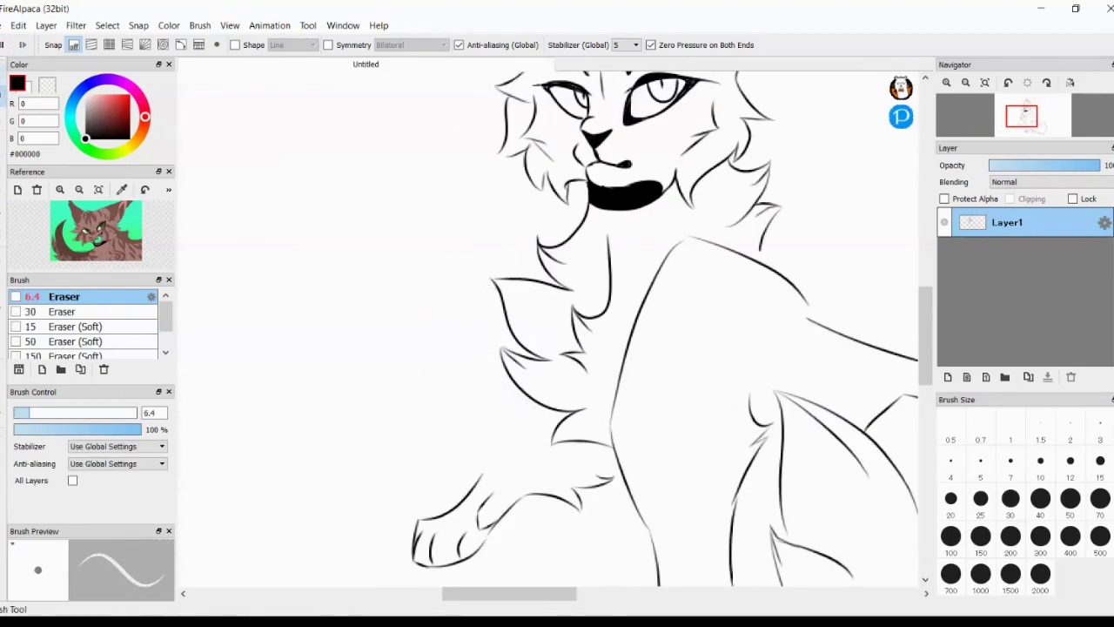
{"action": "key", "text": "p"}
{"action": "scroll", "coordinate": [721, 293], "scroll_direction": "down", "scroll_amount": 2}
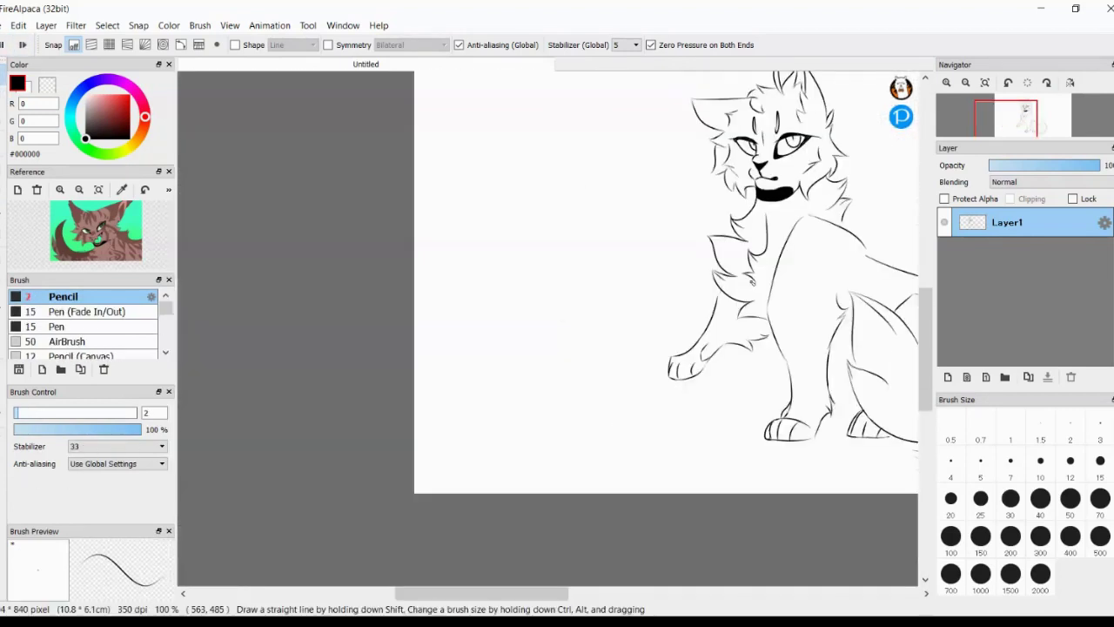
Step: Erase the raised leg's underside and redraw the leg with a bent upper outline and a long lower line toward the body
{"action": "scroll", "coordinate": [753, 281], "scroll_direction": "up", "scroll_amount": 2}
{"action": "key", "text": "e"}
{"action": "left_click_drag", "start_coordinate": [711, 333], "coordinate": [747, 280]}
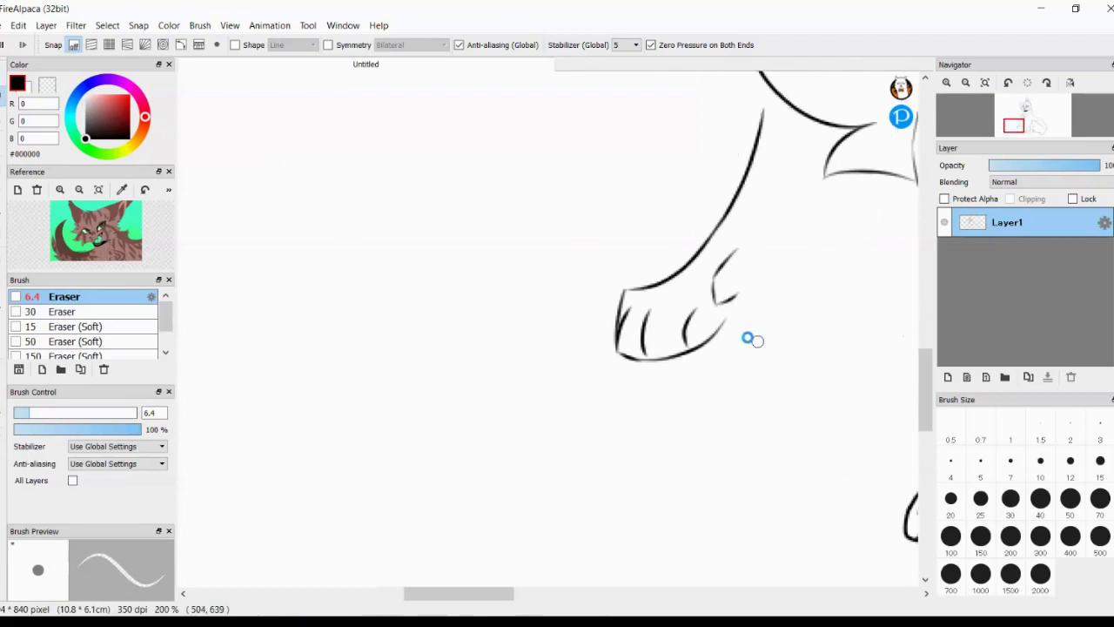
{"action": "scroll", "coordinate": [746, 336], "scroll_direction": "down", "scroll_amount": 2}
{"action": "scroll", "coordinate": [528, 335], "scroll_direction": "up", "scroll_amount": 2}
{"action": "key", "text": "p"}
{"action": "mouse_move", "coordinate": [503, 355]}
{"action": "left_mouse_down"}
{"action": "mouse_move", "coordinate": [567, 310]}
{"action": "mouse_move", "coordinate": [554, 329]}
{"action": "mouse_move", "coordinate": [675, 323]}
{"action": "left_mouse_up"}
{"action": "key", "text": "e"}
{"action": "key", "text": "p"}
{"action": "key", "text": "ctrl+z"}
{"action": "scroll", "coordinate": [565, 240], "scroll_direction": "down", "scroll_amount": 5}
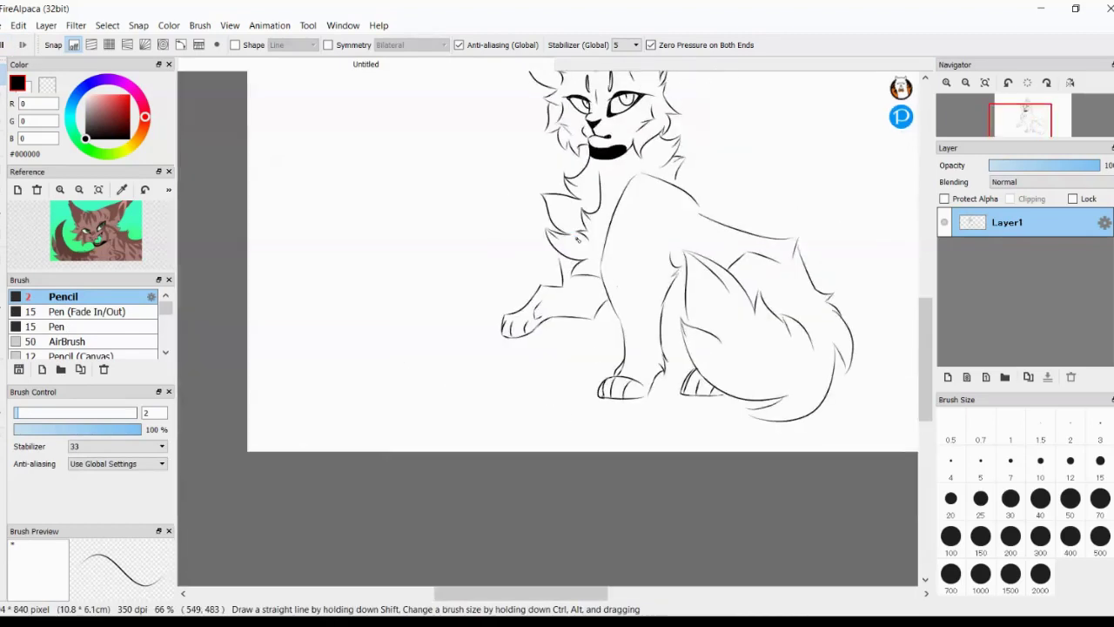
{"action": "scroll", "coordinate": [423, 391], "scroll_direction": "up", "scroll_amount": 6}
{"action": "key", "text": "l"}
{"action": "left_click_drag", "start_coordinate": [416, 467], "coordinate": [475, 522]}
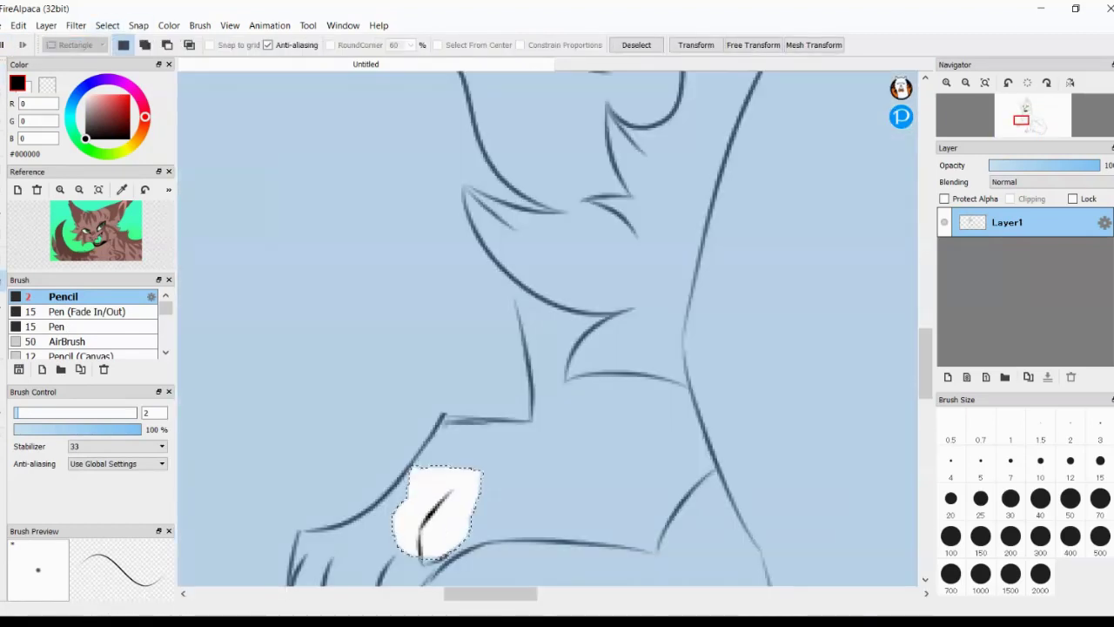
{"action": "key", "text": "ctrl+d"}
Step: Redraw the pointed fur tuft under the raised leg, where its underside meets the line rising to the body
{"action": "key", "text": "e"}
{"action": "key", "text": "p"}
{"action": "scroll", "coordinate": [471, 353], "scroll_direction": "up", "scroll_amount": 4}
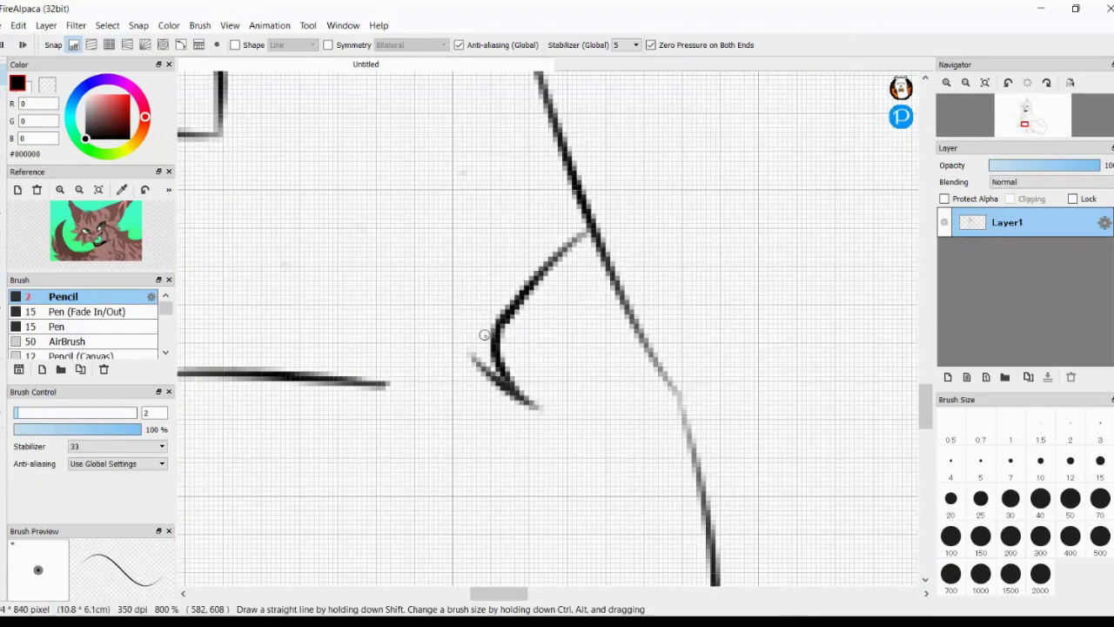
{"action": "key", "text": "ctrl+z"}
{"action": "left_click_drag", "start_coordinate": [455, 318], "coordinate": [462, 400]}
{"action": "left_click_drag", "start_coordinate": [440, 335], "coordinate": [470, 418]}
{"action": "scroll", "coordinate": [548, 331], "scroll_direction": "down", "scroll_amount": 3}
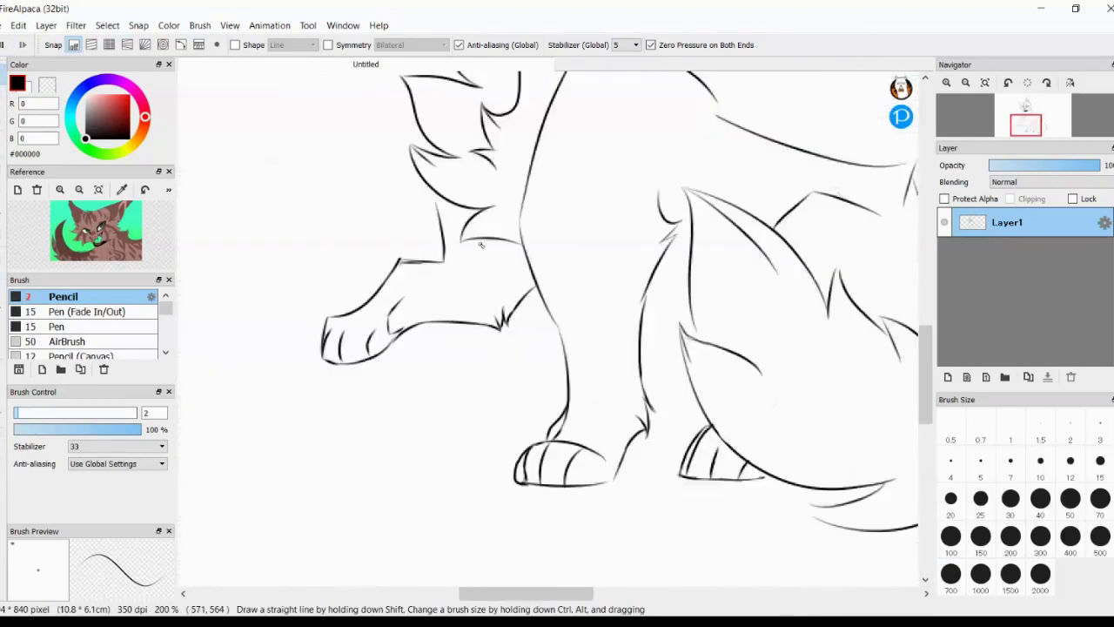
Step: Round off the sharp inner corner in the raised leg's upper outline, erasing the old angled lines
{"action": "scroll", "coordinate": [523, 331], "scroll_direction": "up", "scroll_amount": 2}
{"action": "key", "text": "e"}
{"action": "key", "text": "p"}
{"action": "left_click_drag", "start_coordinate": [582, 400], "coordinate": [487, 455]}
{"action": "scroll", "coordinate": [488, 455], "scroll_direction": "up", "scroll_amount": 2}
{"action": "left_click_drag", "start_coordinate": [422, 402], "coordinate": [540, 373]}
{"action": "key", "text": "e"}
{"action": "mouse_move", "coordinate": [435, 366]}
{"action": "left_mouse_down"}
{"action": "mouse_move", "coordinate": [597, 348]}
{"action": "mouse_move", "coordinate": [627, 313]}
{"action": "mouse_move", "coordinate": [578, 383]}
{"action": "left_mouse_up"}
{"action": "key", "text": "p"}
{"action": "key", "text": "e"}
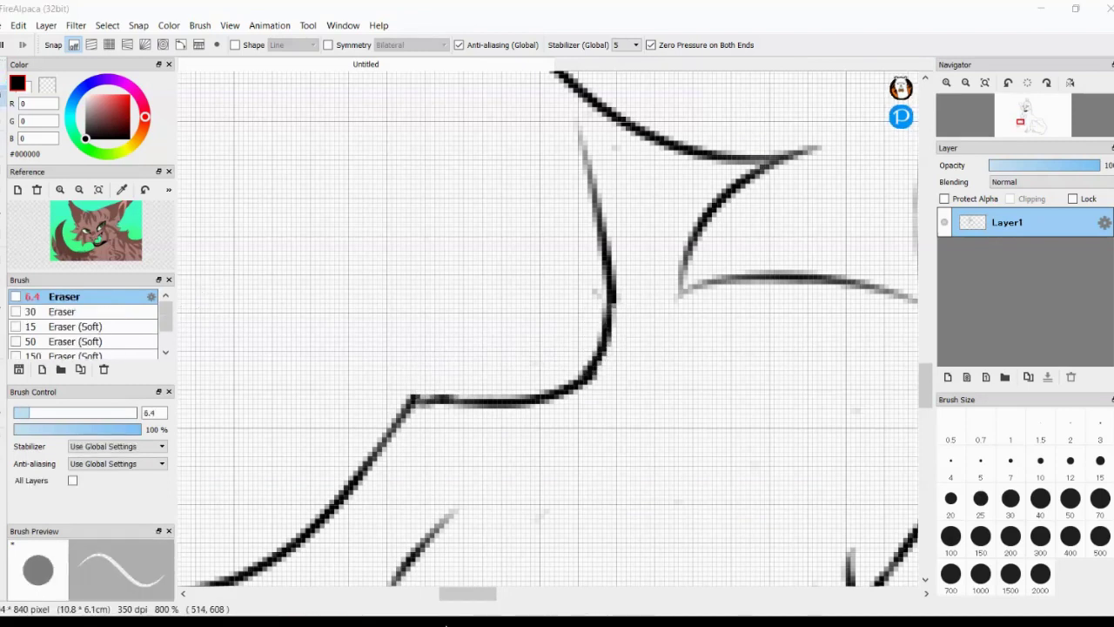
{"action": "scroll", "coordinate": [635, 383], "scroll_direction": "down", "scroll_amount": 2}
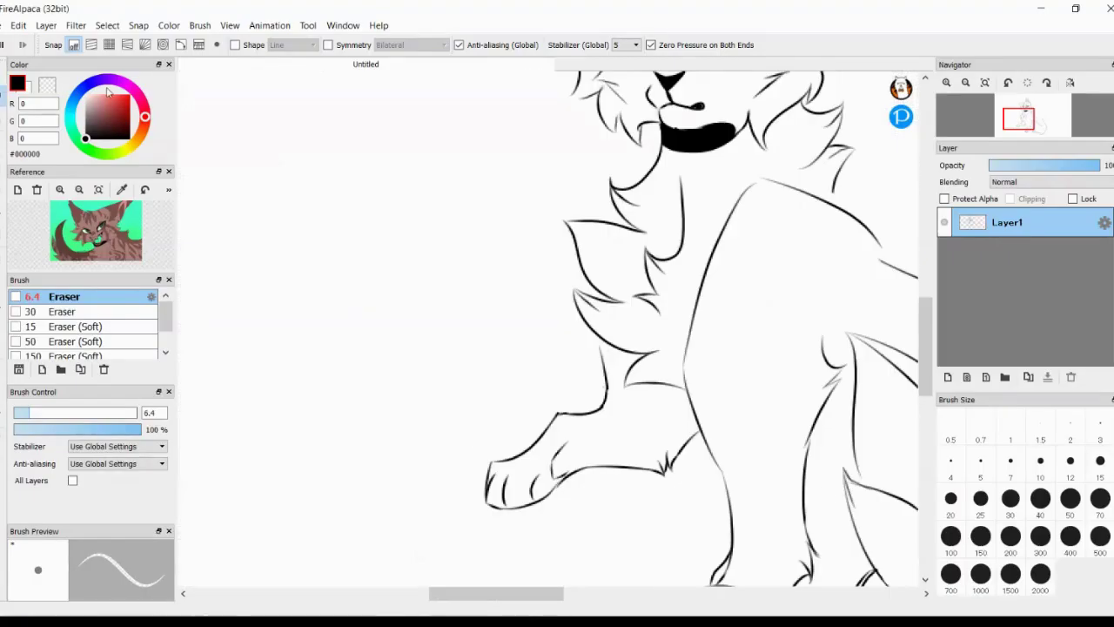
Step: Draw an inner fur line along the raised leg's underside and a short stroke on the standing front leg, undoing an unwanted stroke
{"action": "key", "text": "p"}
{"action": "scroll", "coordinate": [654, 497], "scroll_direction": "up", "scroll_amount": 3}
{"action": "scroll", "coordinate": [654, 497], "scroll_direction": "down", "scroll_amount": 5}
{"action": "scroll", "coordinate": [531, 230], "scroll_direction": "up", "scroll_amount": 3}
{"action": "key", "text": "ctrl+z"}
{"action": "left_click_drag", "start_coordinate": [695, 247], "coordinate": [619, 315]}
{"action": "scroll", "coordinate": [628, 323], "scroll_direction": "down", "scroll_amount": 3}
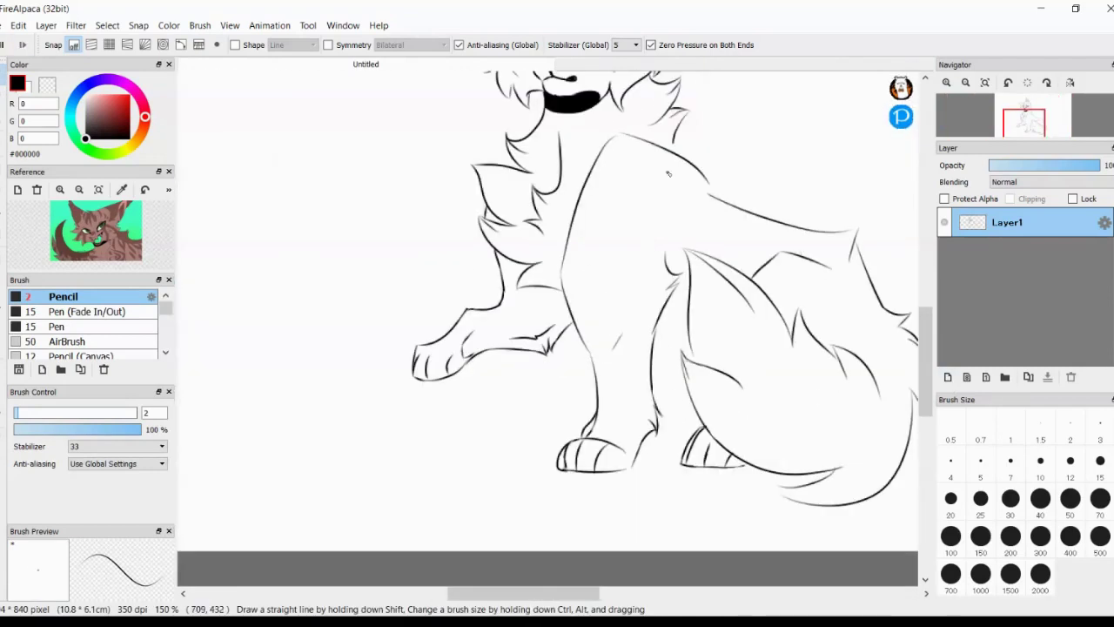
Step: Draw zigzag fur tufts between the back of the standing front leg and the curled tail
{"action": "scroll", "coordinate": [614, 366], "scroll_direction": "down", "scroll_amount": 3}
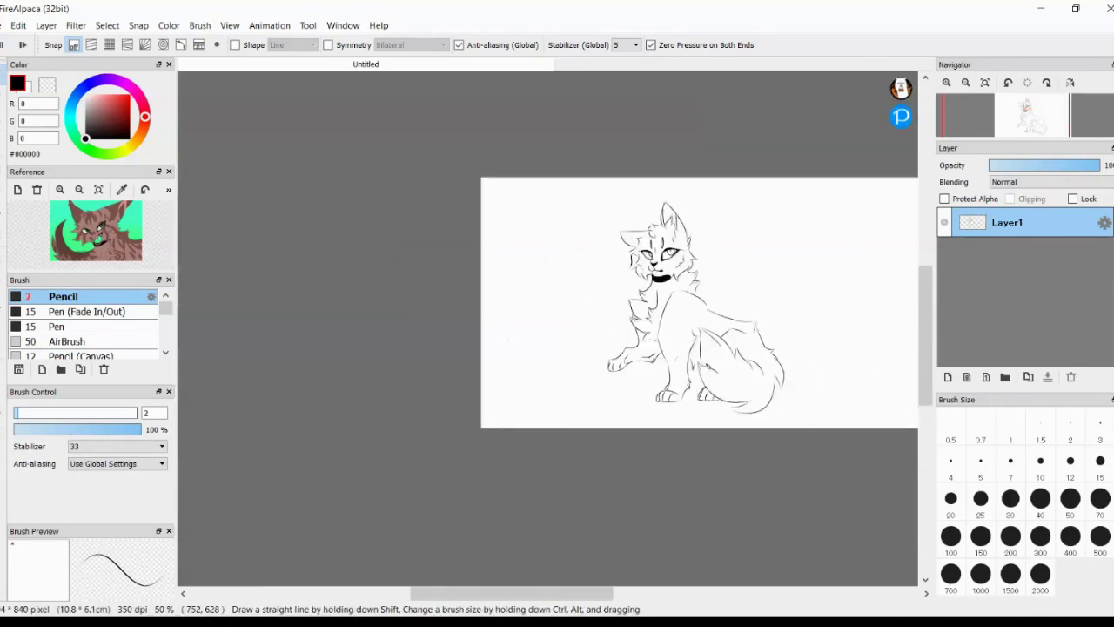
{"action": "scroll", "coordinate": [615, 365], "scroll_direction": "up", "scroll_amount": 8}
{"action": "scroll", "coordinate": [389, 305], "scroll_direction": "up", "scroll_amount": 4}
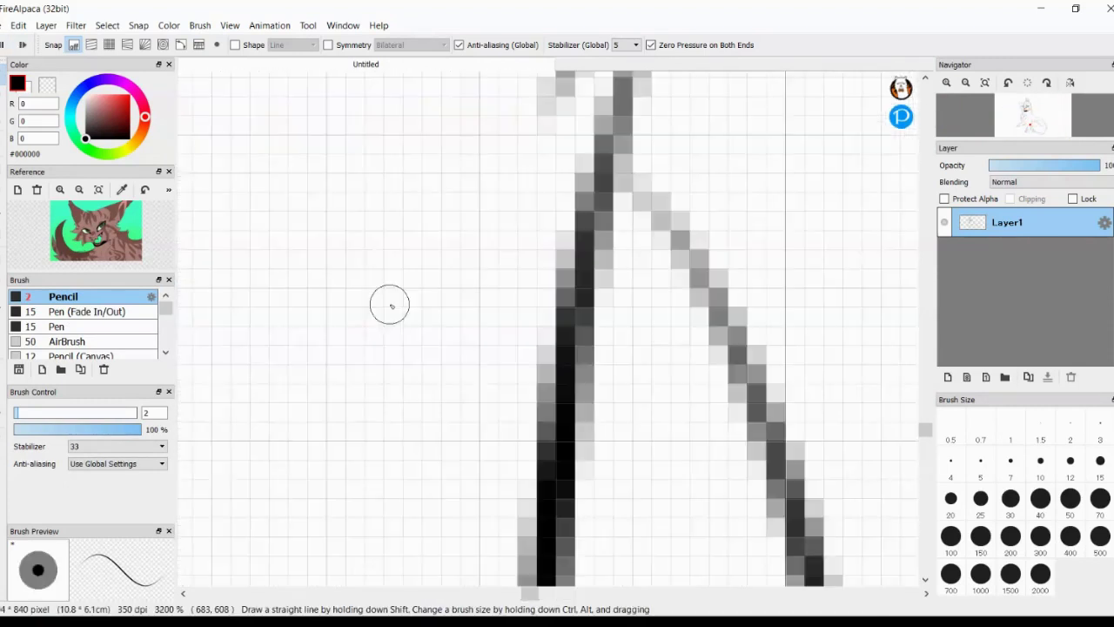
{"action": "scroll", "coordinate": [570, 383], "scroll_direction": "down", "scroll_amount": 5}
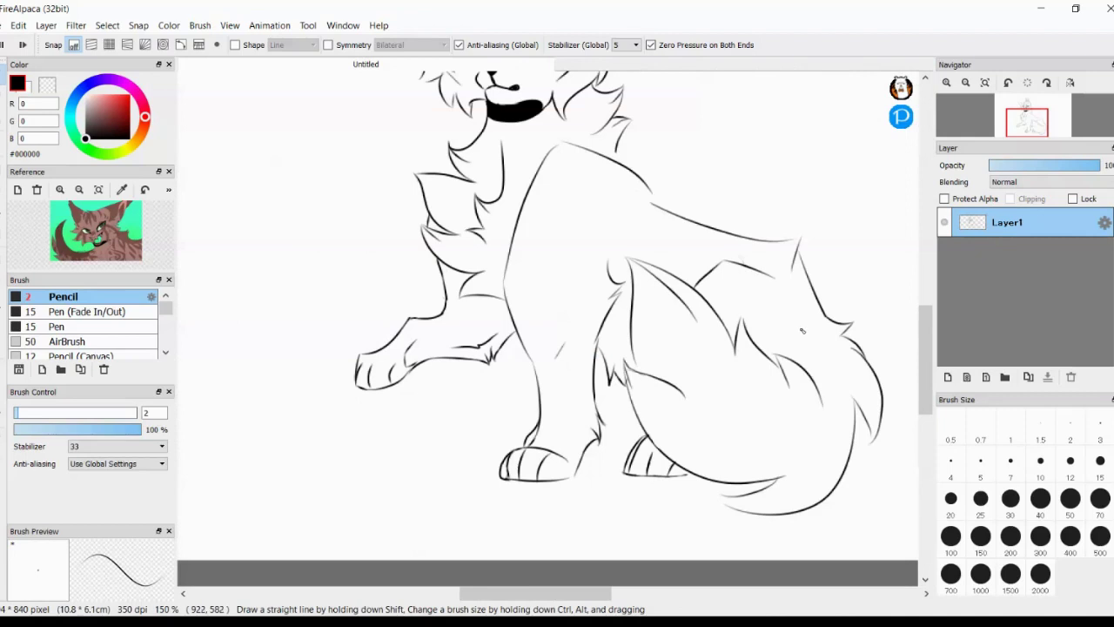
{"action": "scroll", "coordinate": [398, 299], "scroll_direction": "up", "scroll_amount": 3}
{"action": "key", "text": "e"}
{"action": "key", "text": "b"}
{"action": "scroll", "coordinate": [398, 299], "scroll_direction": "down", "scroll_amount": 4}
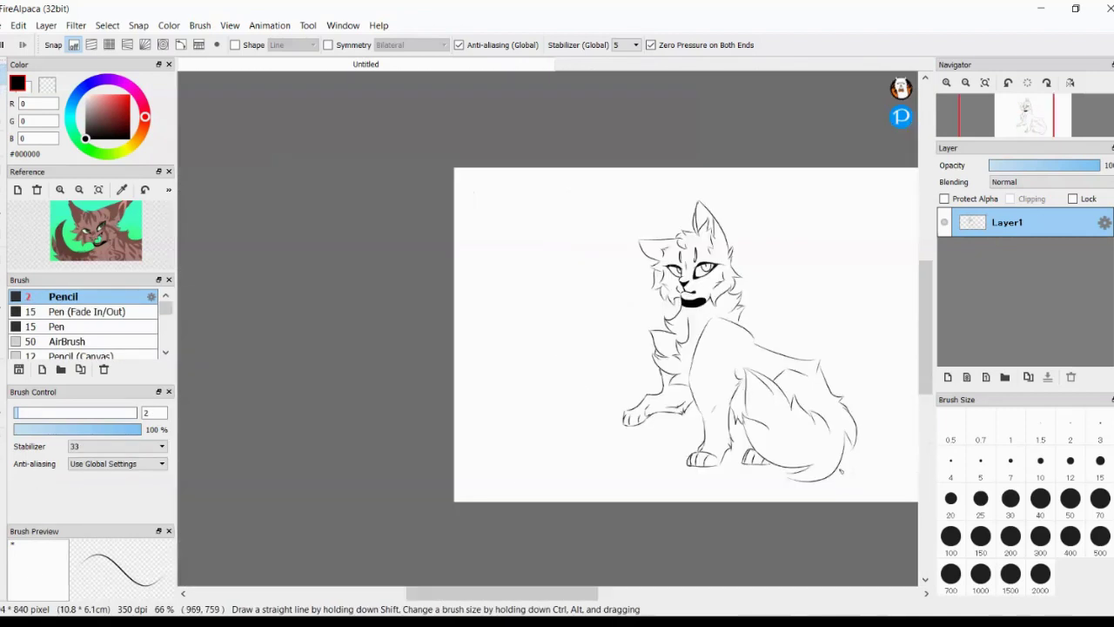
Step: Undo the latest strokes and draw pointed fur down the back of the neck, leading into a new upper back line
{"action": "scroll", "coordinate": [586, 291], "scroll_direction": "up", "scroll_amount": 4}
{"action": "key", "text": "ctrl+z"}
{"action": "key", "text": "ctrl+z"}
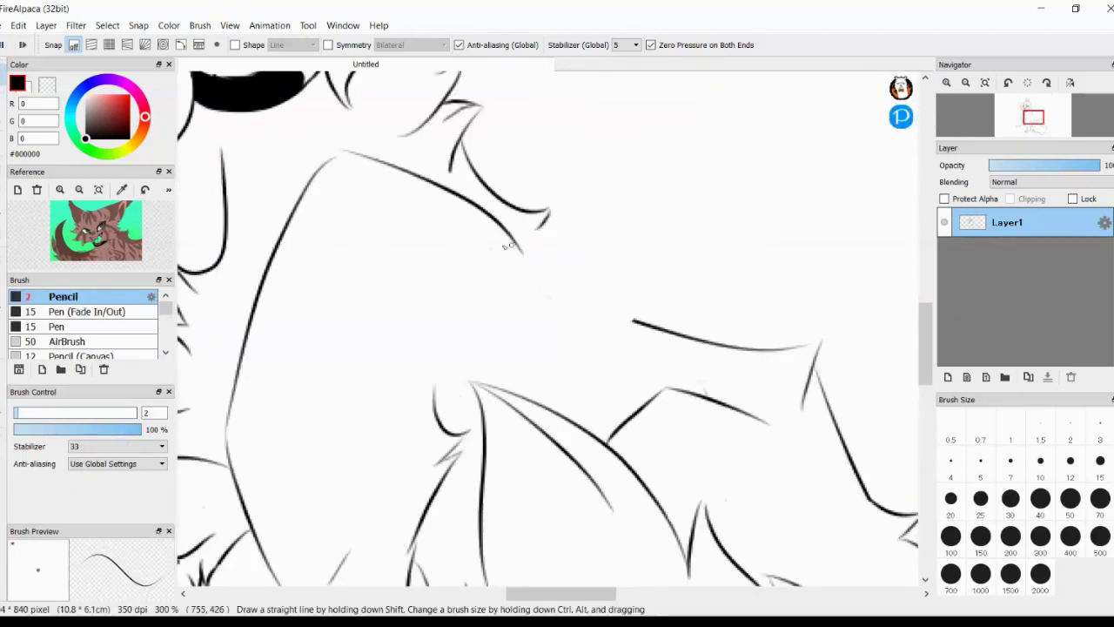
{"action": "scroll", "coordinate": [535, 224], "scroll_direction": "down", "scroll_amount": 4}
{"action": "key", "text": "e"}
{"action": "scroll", "coordinate": [498, 244], "scroll_direction": "up", "scroll_amount": 5}
{"action": "key", "text": "b"}
{"action": "mouse_move", "coordinate": [497, 243]}
{"action": "left_mouse_down"}
{"action": "mouse_move", "coordinate": [701, 295]}
{"action": "mouse_move", "coordinate": [854, 278]}
{"action": "left_mouse_up"}
Step: Erase the old lower back outline and redraw it as a continuous slope from the shoulders toward the rump
{"action": "scroll", "coordinate": [855, 278], "scroll_direction": "down", "scroll_amount": 2}
{"action": "key", "text": "e"}
{"action": "scroll", "coordinate": [462, 154], "scroll_direction": "up", "scroll_amount": 1}
{"action": "left_click_drag", "start_coordinate": [799, 183], "coordinate": [626, 182]}
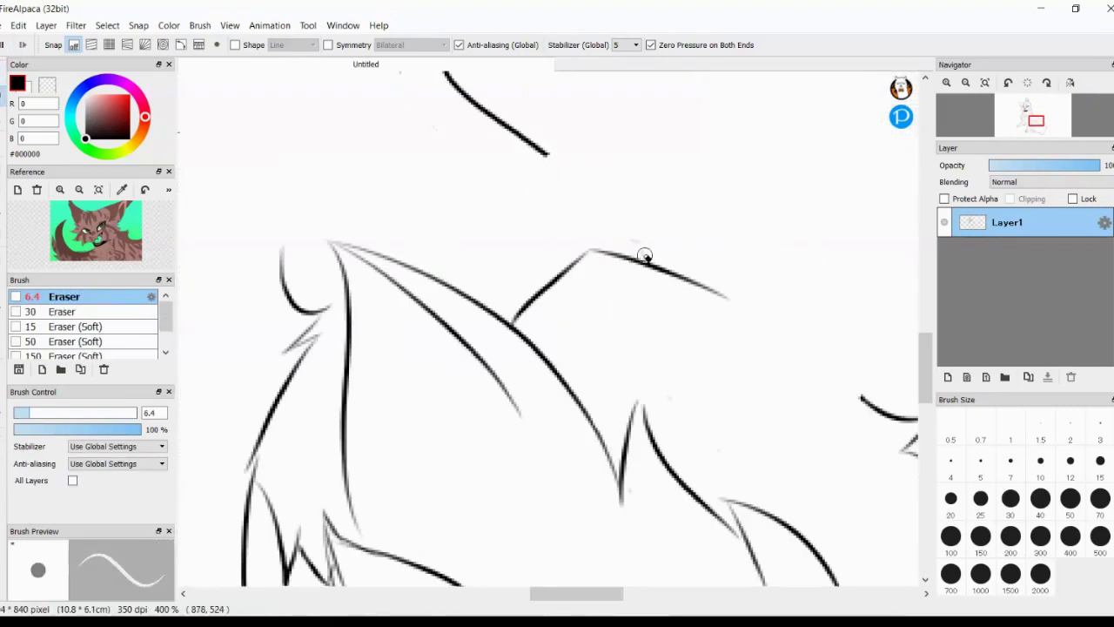
{"action": "scroll", "coordinate": [644, 256], "scroll_direction": "down", "scroll_amount": 3}
{"action": "key", "text": "b"}
{"action": "scroll", "coordinate": [813, 280], "scroll_direction": "up", "scroll_amount": 3}
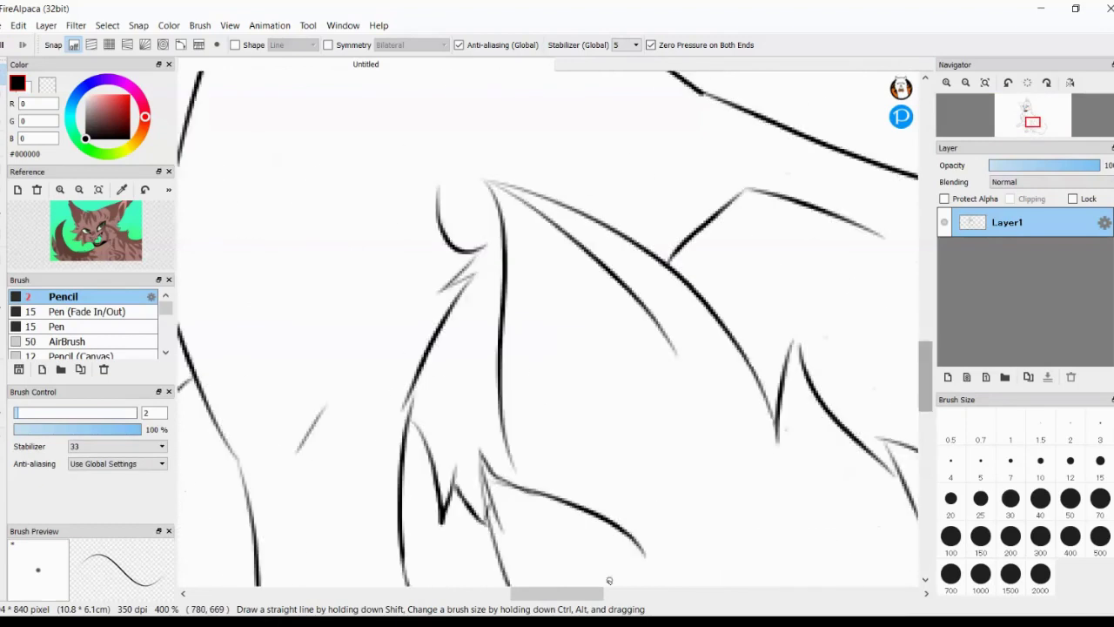
Step: Redraw the rump outline with pointed fur tufts running down to the tail, undoing an unwanted stroke
{"action": "scroll", "coordinate": [634, 336], "scroll_direction": "down", "scroll_amount": 3}
{"action": "scroll", "coordinate": [672, 452], "scroll_direction": "up", "scroll_amount": 5}
{"action": "scroll", "coordinate": [672, 452], "scroll_direction": "down", "scroll_amount": 3}
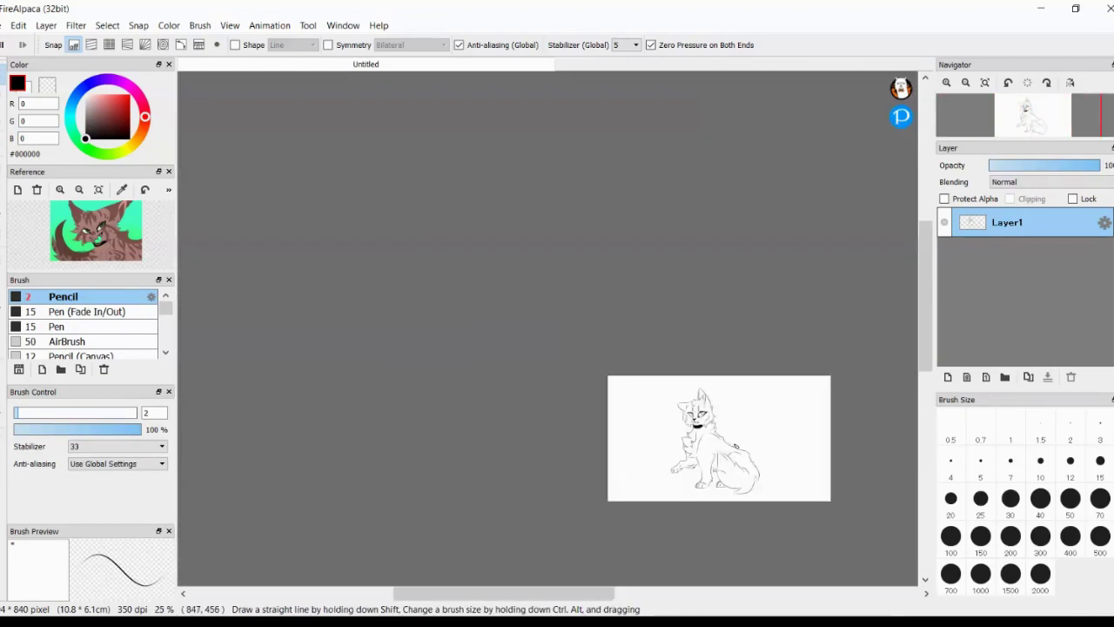
{"action": "scroll", "coordinate": [672, 452], "scroll_direction": "up", "scroll_amount": 3}
{"action": "left_click_drag", "start_coordinate": [671, 442], "coordinate": [547, 373]}
{"action": "key", "text": "ctrl+z"}
{"action": "key", "text": "e"}
{"action": "key", "text": "b"}
{"action": "mouse_move", "coordinate": [697, 435]}
{"action": "left_mouse_down"}
{"action": "mouse_move", "coordinate": [566, 407]}
{"action": "mouse_move", "coordinate": [473, 462]}
{"action": "left_mouse_up"}
Step: Add small fur tufts at the top of the shoulder and along the front edge of the standing leg
{"action": "key", "text": "e"}
{"action": "scroll", "coordinate": [473, 463], "scroll_direction": "down", "scroll_amount": 4}
{"action": "key", "text": "b"}
{"action": "scroll", "coordinate": [394, 494], "scroll_direction": "up", "scroll_amount": 5}
{"action": "left_click_drag", "start_coordinate": [368, 423], "coordinate": [381, 467]}
{"action": "scroll", "coordinate": [381, 466], "scroll_direction": "down", "scroll_amount": 7}
{"action": "scroll", "coordinate": [549, 358], "scroll_direction": "up", "scroll_amount": 3}
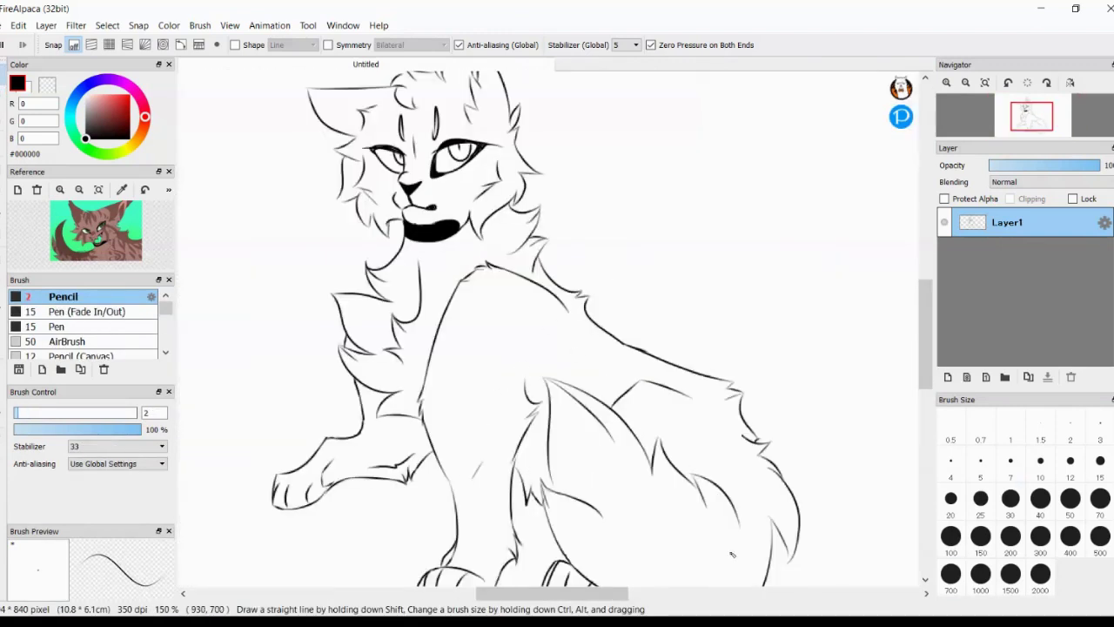
Step: Draw a tufted curve inside the tail and, on a new layer, whisker marks on the muzzle with Pen (Fade In/Out) at size 2
{"action": "key", "text": "p"}
{"action": "scroll", "coordinate": [409, 199], "scroll_direction": "up", "scroll_amount": 5}
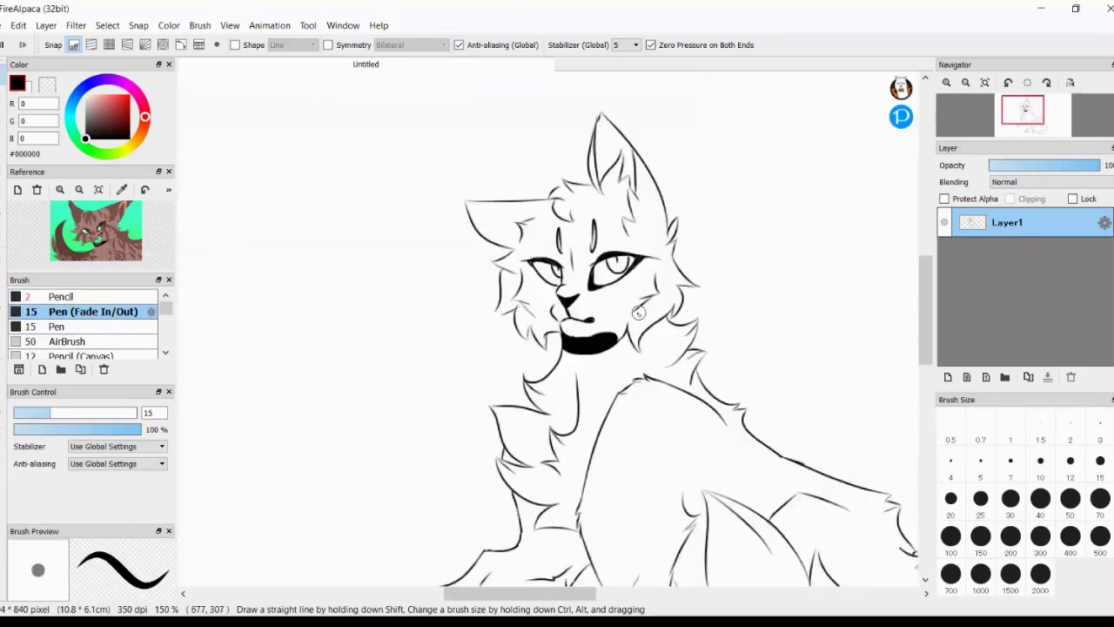
{"action": "key", "text": "ctrl+shift+n"}
{"action": "mouse_move", "coordinate": [335, 296]}
{"action": "left_mouse_down"}
{"action": "mouse_move", "coordinate": [345, 322]}
{"action": "mouse_move", "coordinate": [371, 307]}
{"action": "left_mouse_up"}
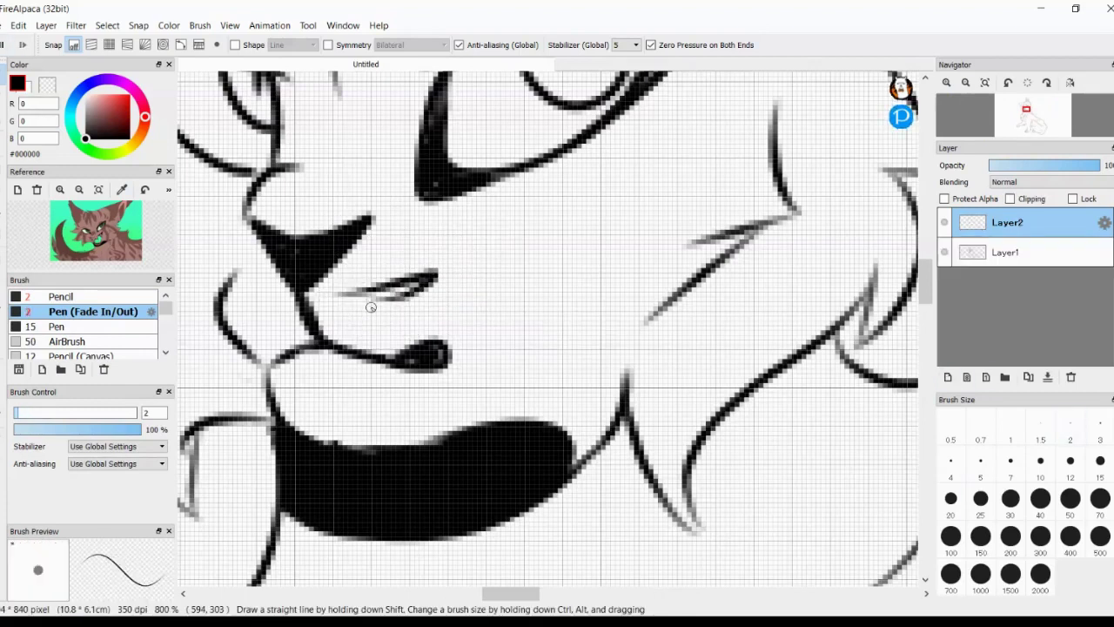
{"action": "scroll", "coordinate": [269, 337], "scroll_direction": "down", "scroll_amount": 6}
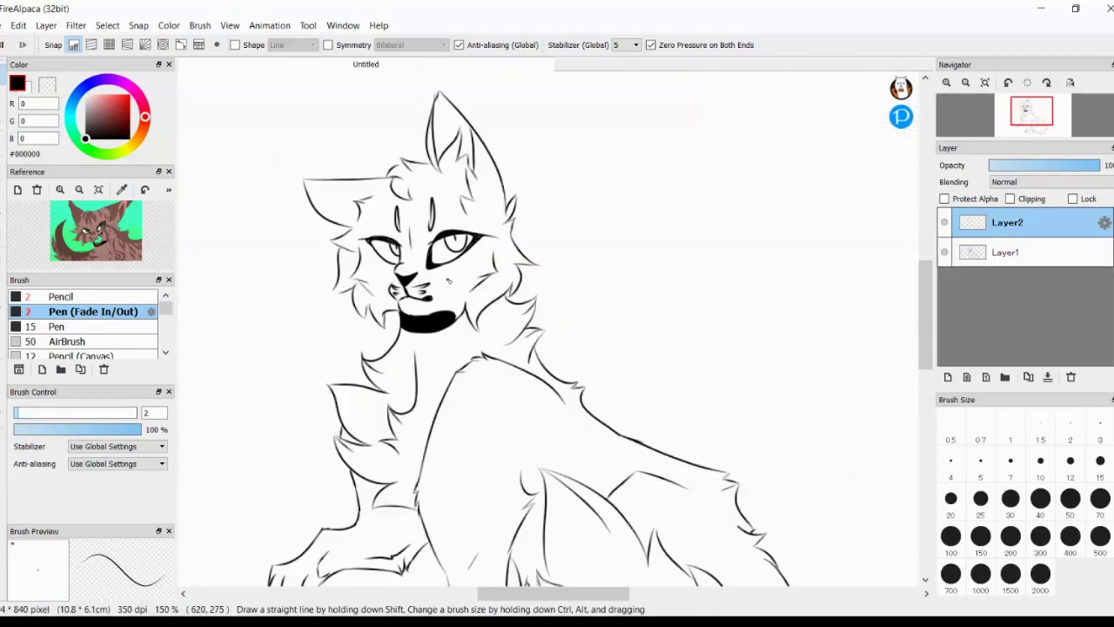
{"action": "scroll", "coordinate": [269, 337], "scroll_direction": "up", "scroll_amount": 3}
{"action": "scroll", "coordinate": [273, 153], "scroll_direction": "down", "scroll_amount": 4}
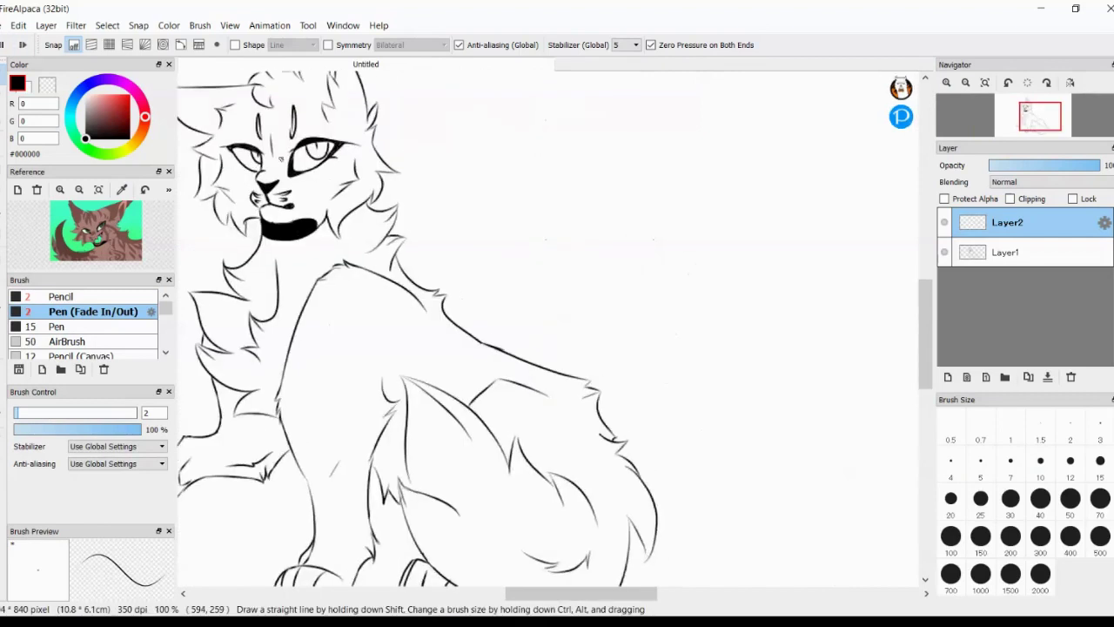
Step: Extend the hind leg line beside the tail down to the paw with the size 2 Pencil, undoing a stray stroke
{"action": "scroll", "coordinate": [722, 256], "scroll_direction": "up", "scroll_amount": 5}
{"action": "scroll", "coordinate": [875, 273], "scroll_direction": "down", "scroll_amount": 7}
{"action": "scroll", "coordinate": [588, 540], "scroll_direction": "up", "scroll_amount": 6}
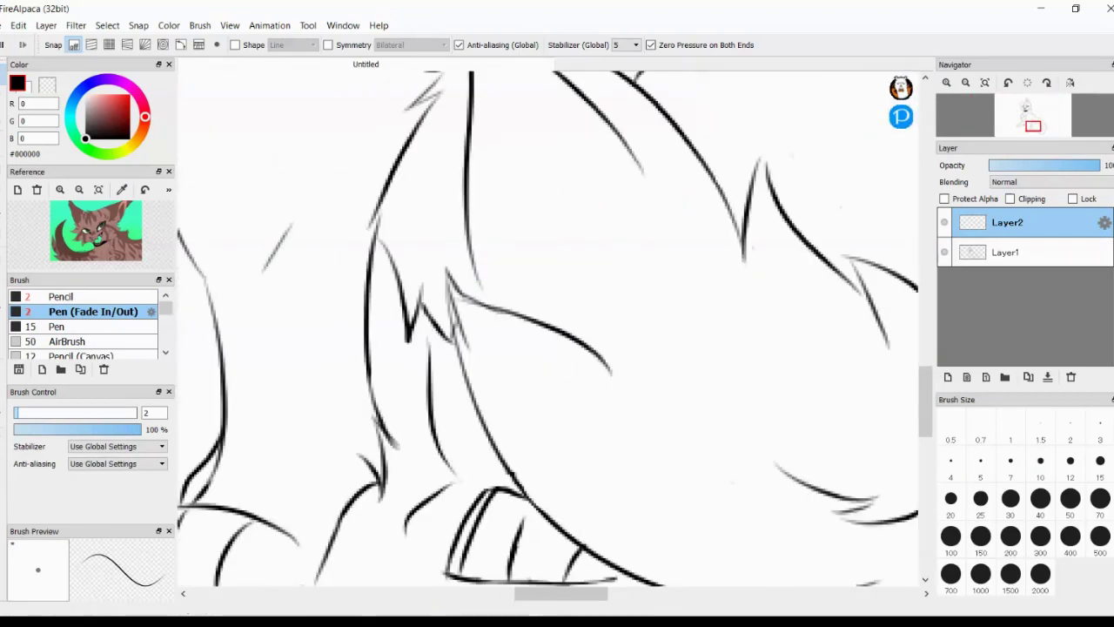
{"action": "key", "text": "b"}
{"action": "left_click_drag", "start_coordinate": [470, 499], "coordinate": [402, 527]}
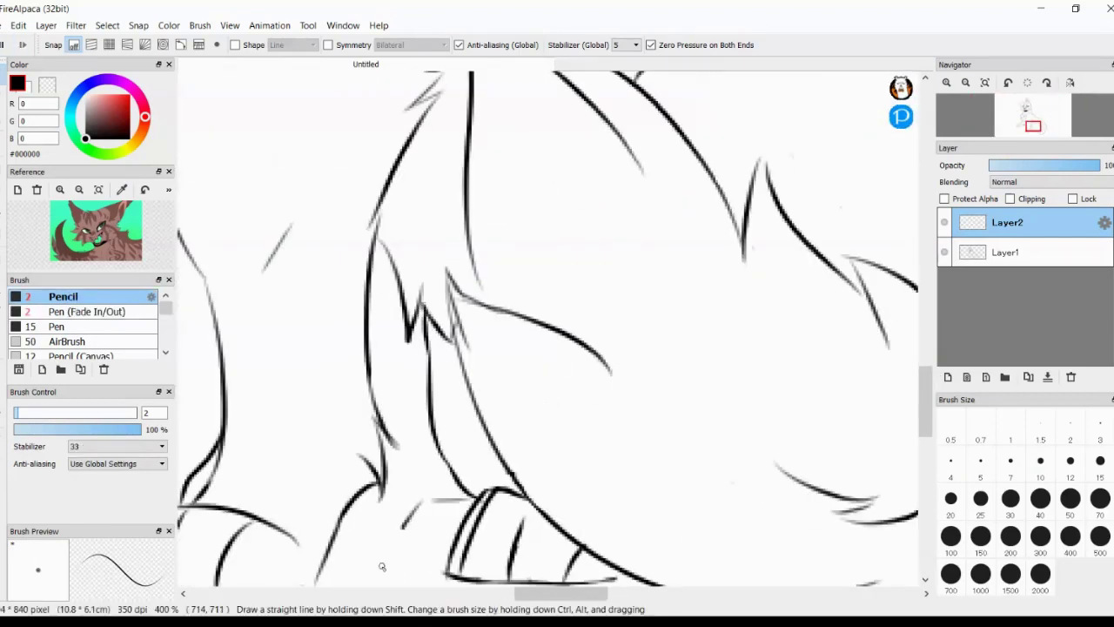
{"action": "key", "text": "ctrl+z"}
{"action": "scroll", "coordinate": [531, 383], "scroll_direction": "down", "scroll_amount": 5}
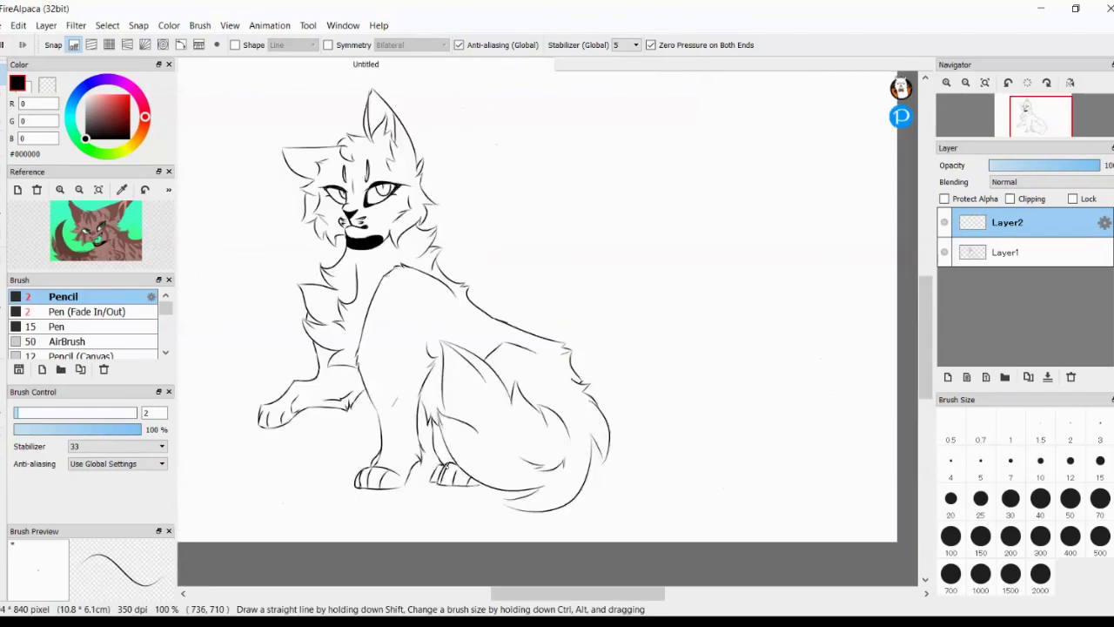
Step: On a new layer beneath the line art, bucket-fill the neck, chest, torso and front legs with pale lilac #F6E4FF
{"action": "scroll", "coordinate": [712, 375], "scroll_direction": "up", "scroll_amount": 7}
{"action": "scroll", "coordinate": [712, 375], "scroll_direction": "down", "scroll_amount": 3}
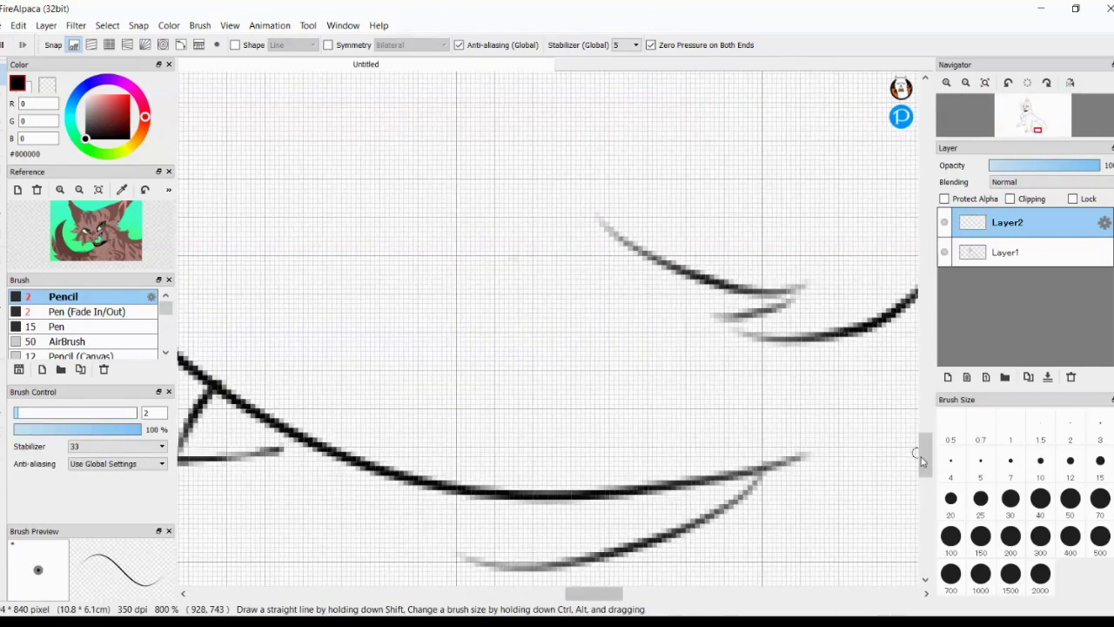
{"action": "scroll", "coordinate": [717, 378], "scroll_direction": "down", "scroll_amount": 3}
{"action": "scroll", "coordinate": [609, 348], "scroll_direction": "up", "scroll_amount": 4}
{"action": "scroll", "coordinate": [522, 262], "scroll_direction": "down", "scroll_amount": 4}
{"action": "scroll", "coordinate": [400, 179], "scroll_direction": "up", "scroll_amount": 1}
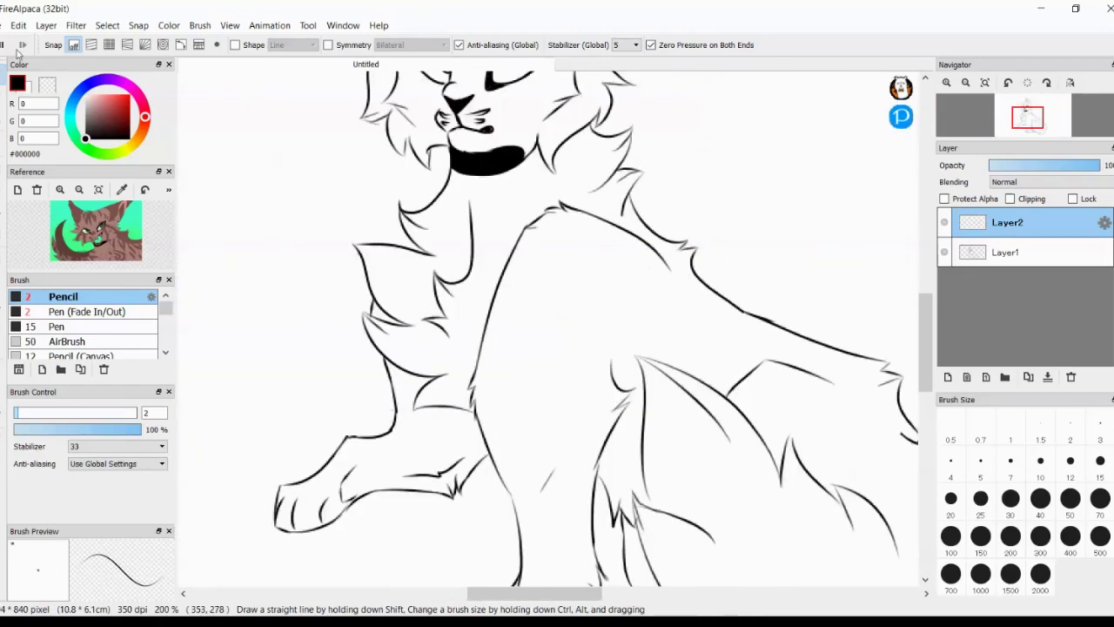
{"action": "scroll", "coordinate": [522, 305], "scroll_direction": "up", "scroll_amount": 4}
{"action": "scroll", "coordinate": [646, 391], "scroll_direction": "down", "scroll_amount": 6}
{"action": "key", "text": "g"}
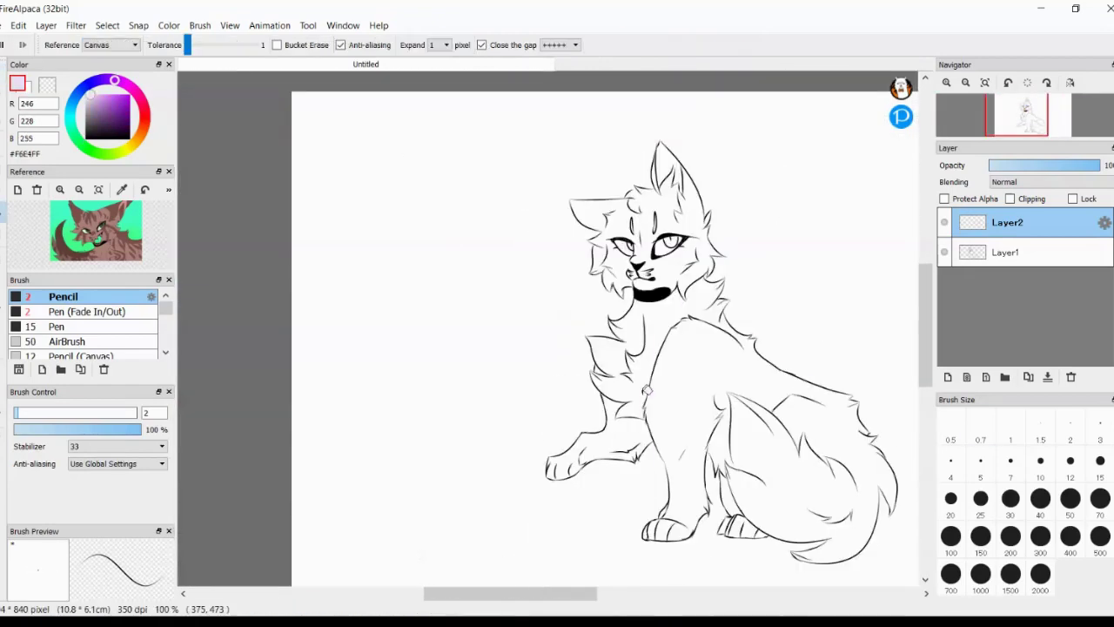
{"action": "left_click", "coordinate": [646, 391]}
{"action": "key", "text": "ctrl+z"}
{"action": "left_click", "coordinate": [646, 390]}
{"action": "scroll", "coordinate": [645, 391], "scroll_direction": "down", "scroll_amount": 1}
{"action": "scroll", "coordinate": [577, 391], "scroll_direction": "up", "scroll_amount": 3}
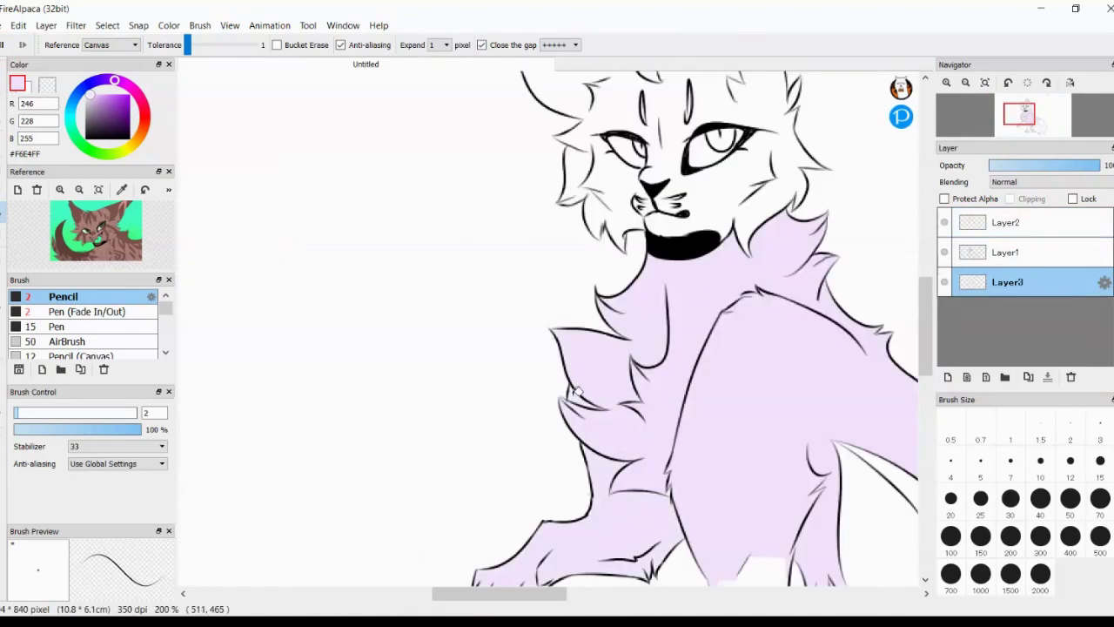
Step: Fill the head, ears, back and tail with the same pale lilac base colour
{"action": "scroll", "coordinate": [731, 270], "scroll_direction": "up", "scroll_amount": 3}
{"action": "scroll", "coordinate": [366, 174], "scroll_direction": "down", "scroll_amount": 3}
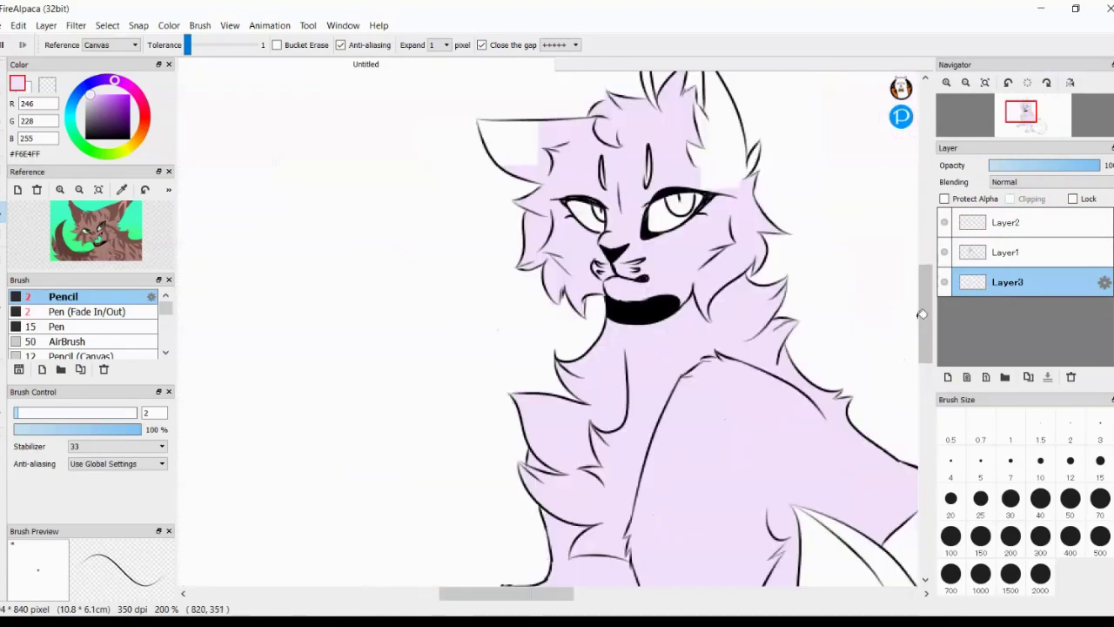
{"action": "scroll", "coordinate": [650, 248], "scroll_direction": "down", "scroll_amount": 5}
{"action": "scroll", "coordinate": [635, 497], "scroll_direction": "down", "scroll_amount": 1}
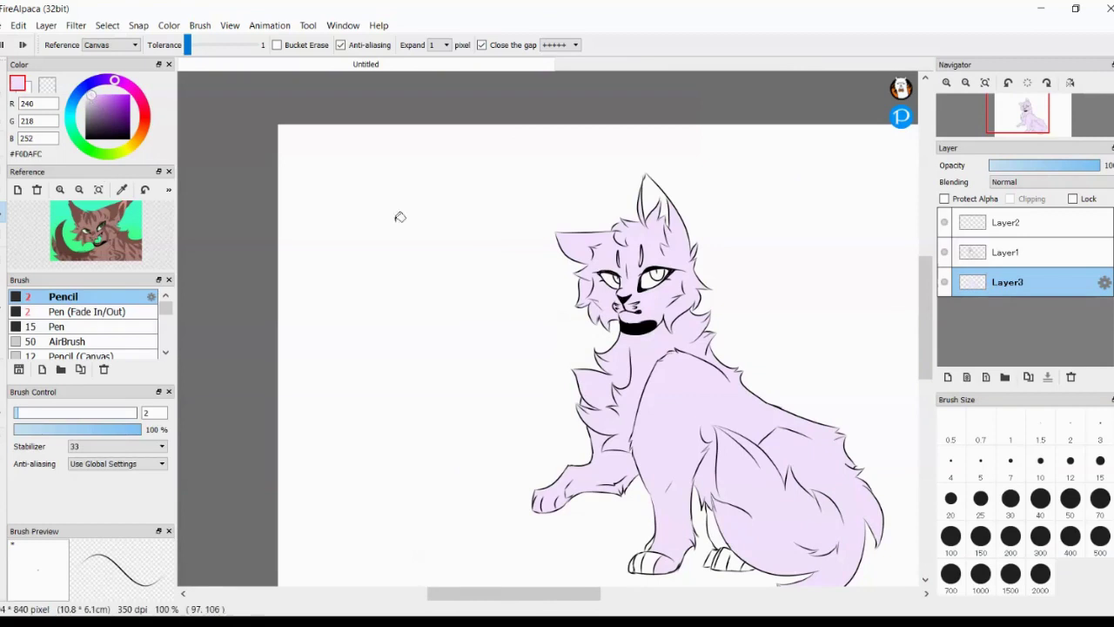
Step: Fill the remaining paws, hind leg and inner ears with the slightly deeper lilacs #F0DAFC and #F0D3FF
{"action": "key", "text": "b"}
{"action": "scroll", "coordinate": [592, 244], "scroll_direction": "up", "scroll_amount": 4}
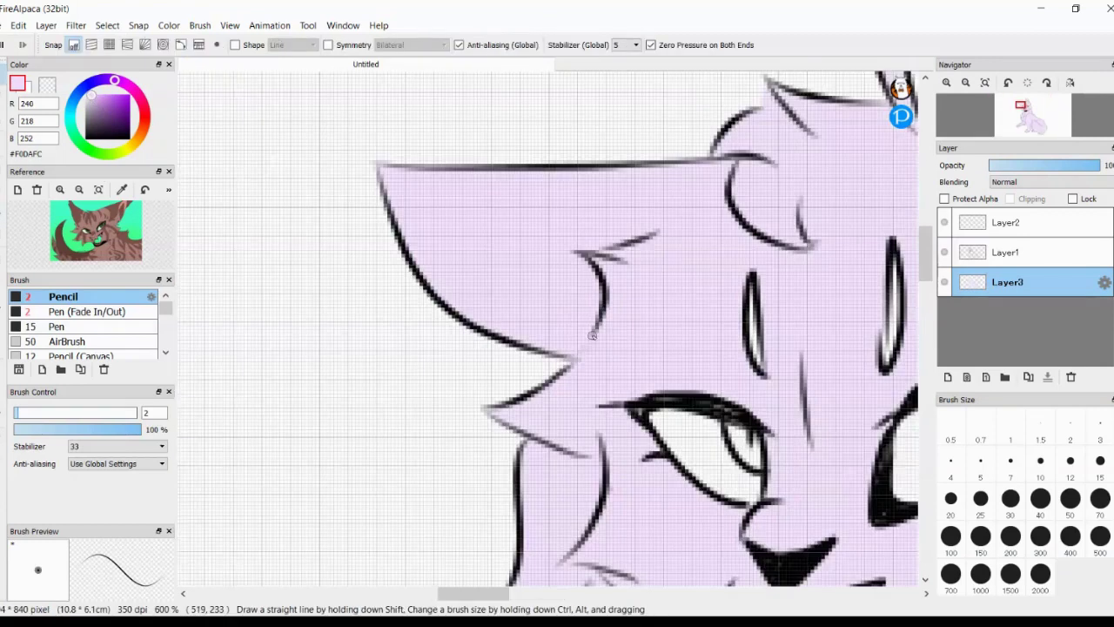
{"action": "key", "text": "g"}
{"action": "scroll", "coordinate": [763, 265], "scroll_direction": "down", "scroll_amount": 4}
{"action": "scroll", "coordinate": [727, 366], "scroll_direction": "right", "scroll_amount": 3}
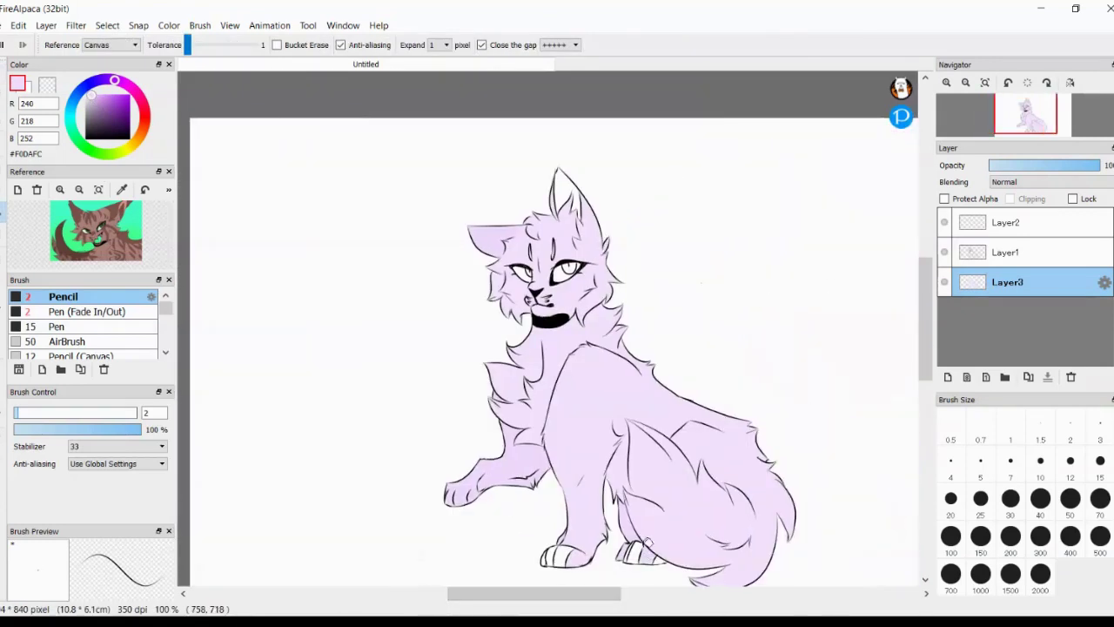
{"action": "scroll", "coordinate": [205, 535], "scroll_direction": "up", "scroll_amount": 2}
{"action": "scroll", "coordinate": [206, 535], "scroll_direction": "down", "scroll_amount": 2}
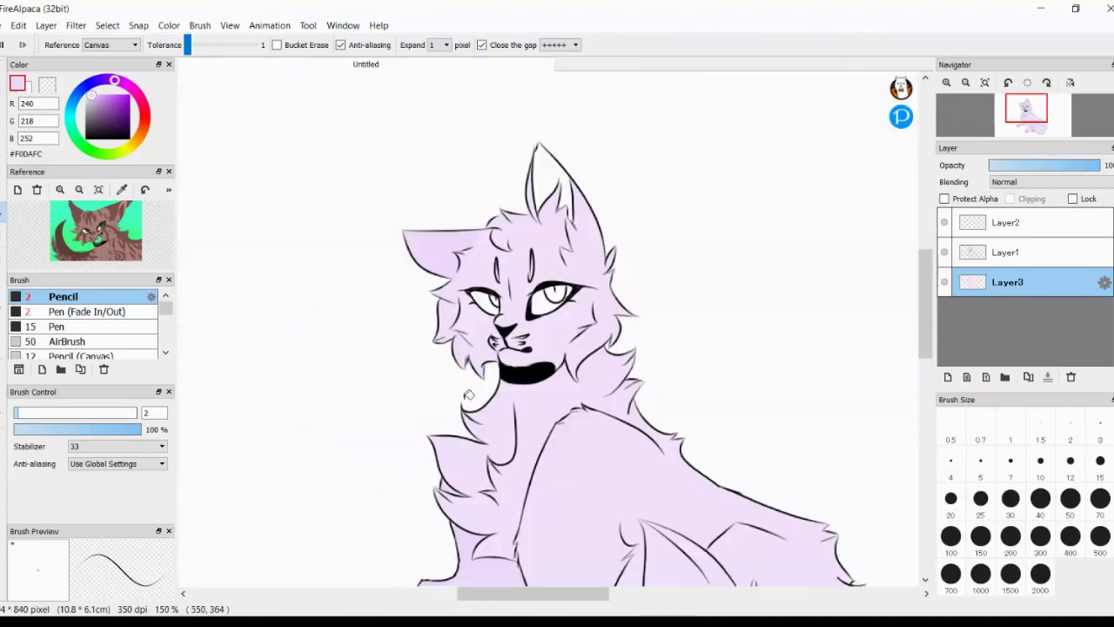
{"action": "scroll", "coordinate": [351, 336], "scroll_direction": "down", "scroll_amount": 2}
{"action": "scroll", "coordinate": [352, 335], "scroll_direction": "up", "scroll_amount": 2}
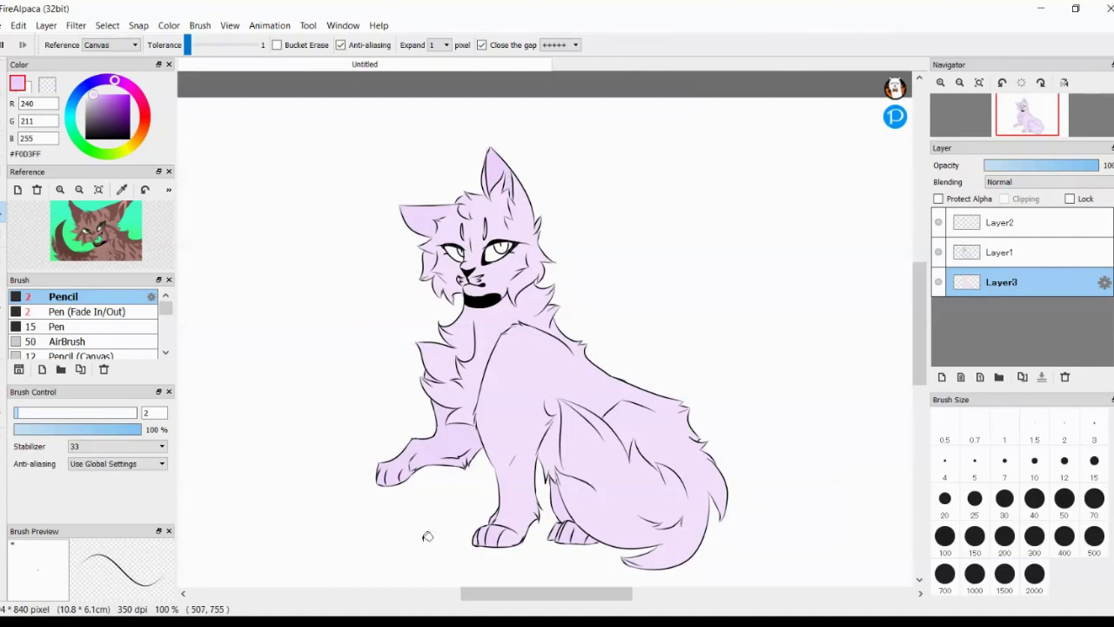
Step: Colour both eyes with pale cream yellow eyeballs and brighter yellow irises
{"action": "scroll", "coordinate": [461, 261], "scroll_direction": "up", "scroll_amount": 4}
{"action": "key", "text": "x"}
{"action": "key", "text": "b"}
{"action": "scroll", "coordinate": [367, 308], "scroll_direction": "up", "scroll_amount": 2}
{"action": "scroll", "coordinate": [366, 308], "scroll_direction": "down", "scroll_amount": 1}
{"action": "key", "text": "x"}
{"action": "key", "text": "g"}
{"action": "scroll", "coordinate": [196, 218], "scroll_direction": "down", "scroll_amount": 2}
{"action": "scroll", "coordinate": [197, 218], "scroll_direction": "up", "scroll_amount": 2}
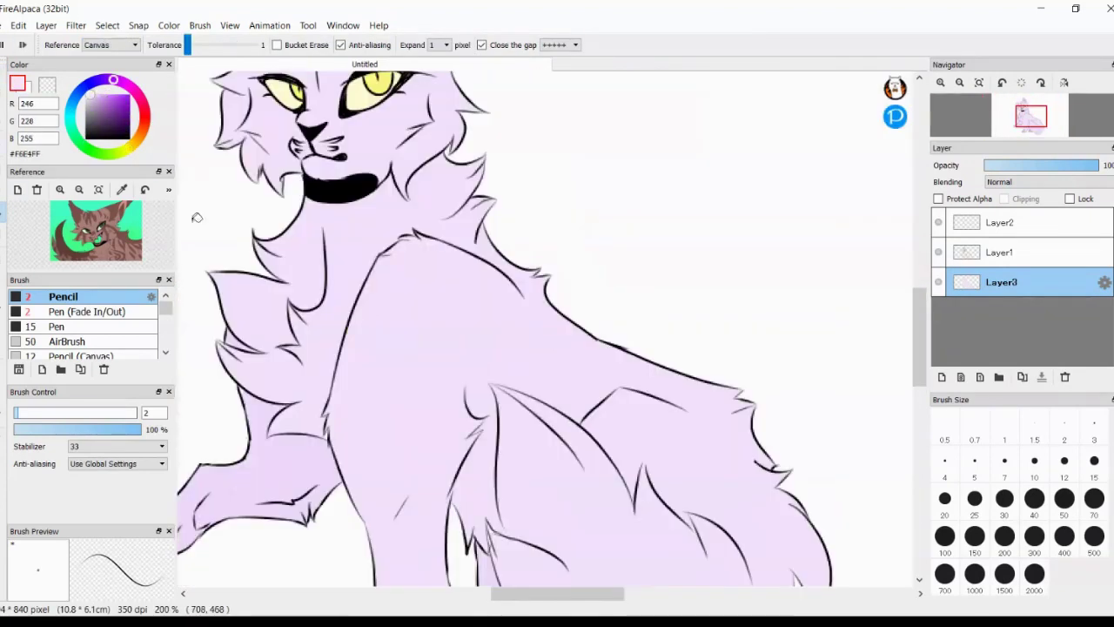
Step: Draw a dividing line down the nose bridge and fill the upright-ear half of the face with grey purple #B6A7BE
{"action": "left_click", "coordinate": [197, 217], "text": "alt"}
{"action": "key", "text": "b"}
{"action": "scroll", "coordinate": [338, 483], "scroll_direction": "up", "scroll_amount": 2}
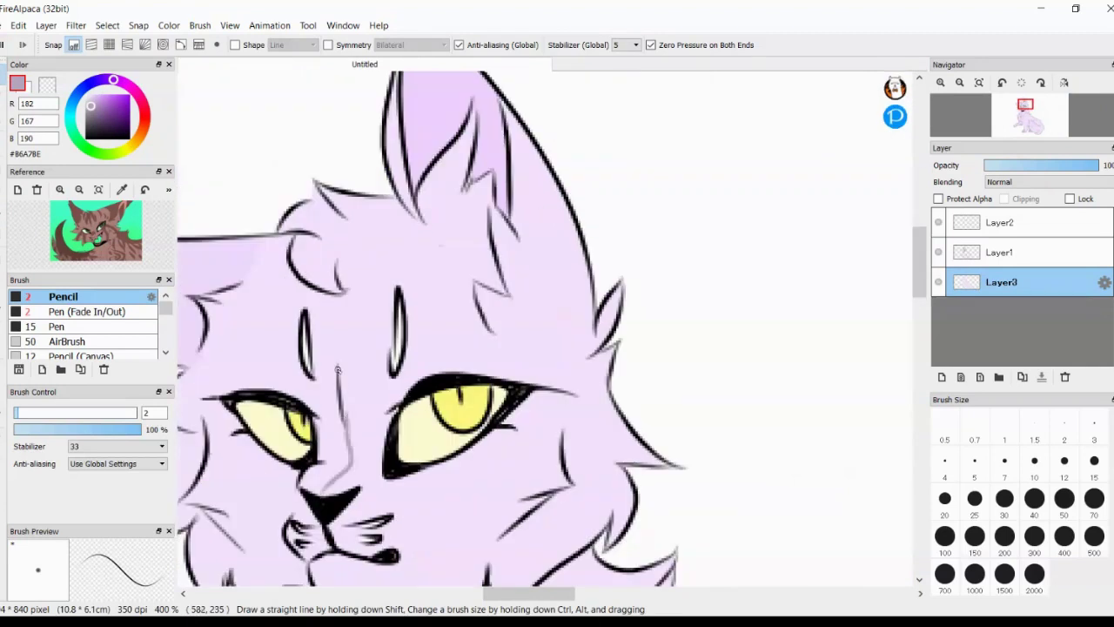
{"action": "scroll", "coordinate": [338, 370], "scroll_direction": "down", "scroll_amount": 3}
{"action": "key", "text": "g"}
{"action": "left_click", "coordinate": [433, 387]}
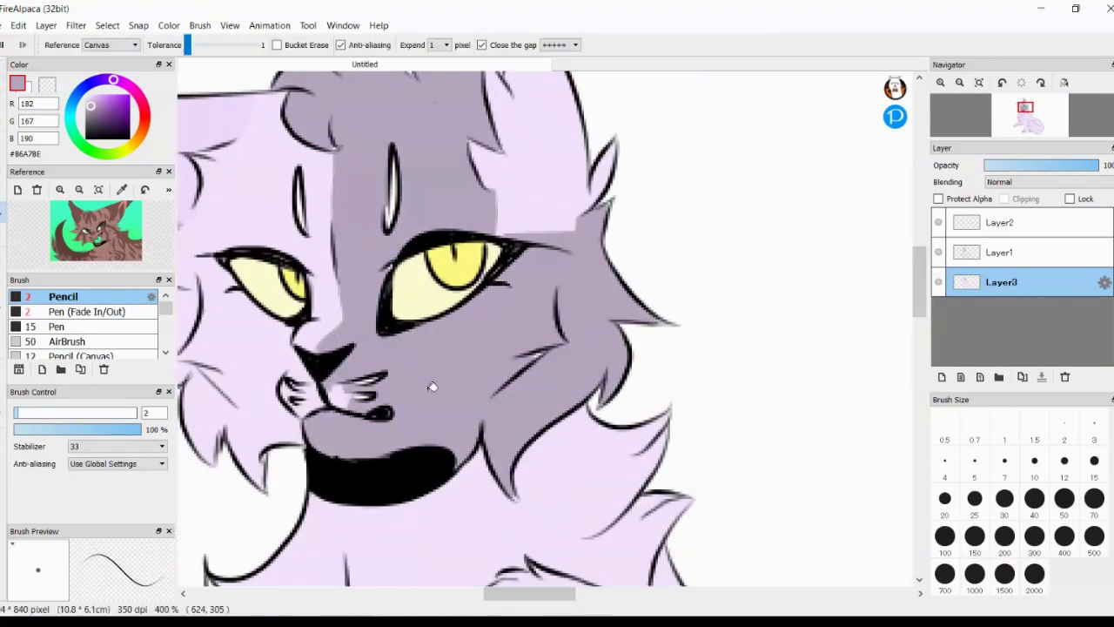
{"action": "left_click", "coordinate": [378, 383]}
{"action": "scroll", "coordinate": [493, 191], "scroll_direction": "down", "scroll_amount": 2}
{"action": "scroll", "coordinate": [525, 375], "scroll_direction": "up", "scroll_amount": 5}
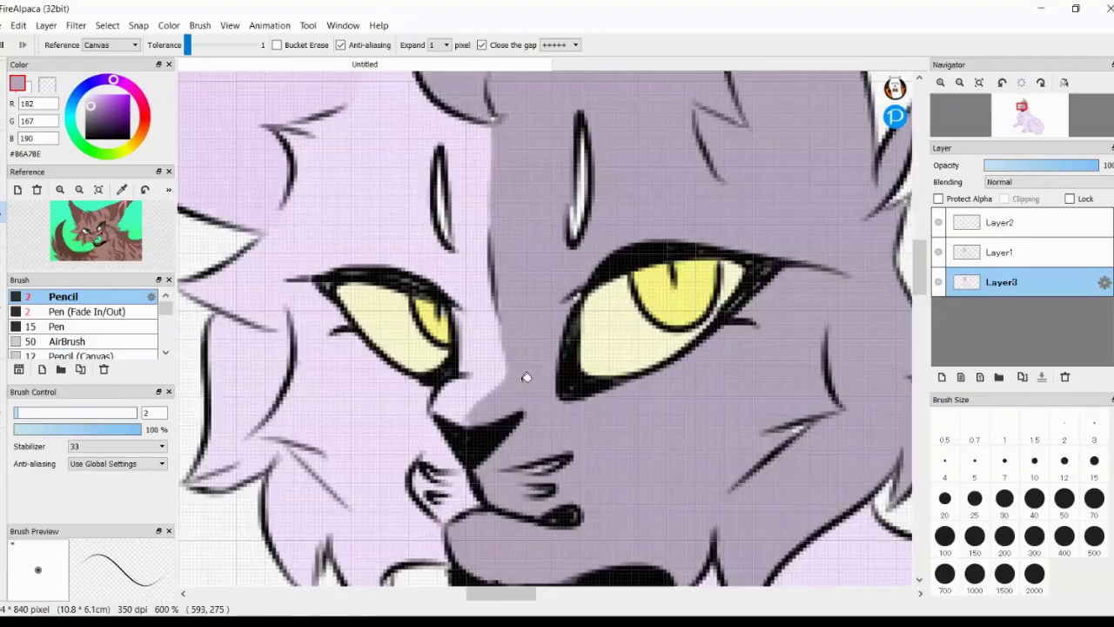
Step: On Layer1, paint the nose in two tones, dark purple #6A5576 and lighter purple #BA8AD3, undoing a misplaced stroke
{"action": "key", "text": "b"}
{"action": "left_click_drag", "start_coordinate": [451, 509], "coordinate": [502, 467]}
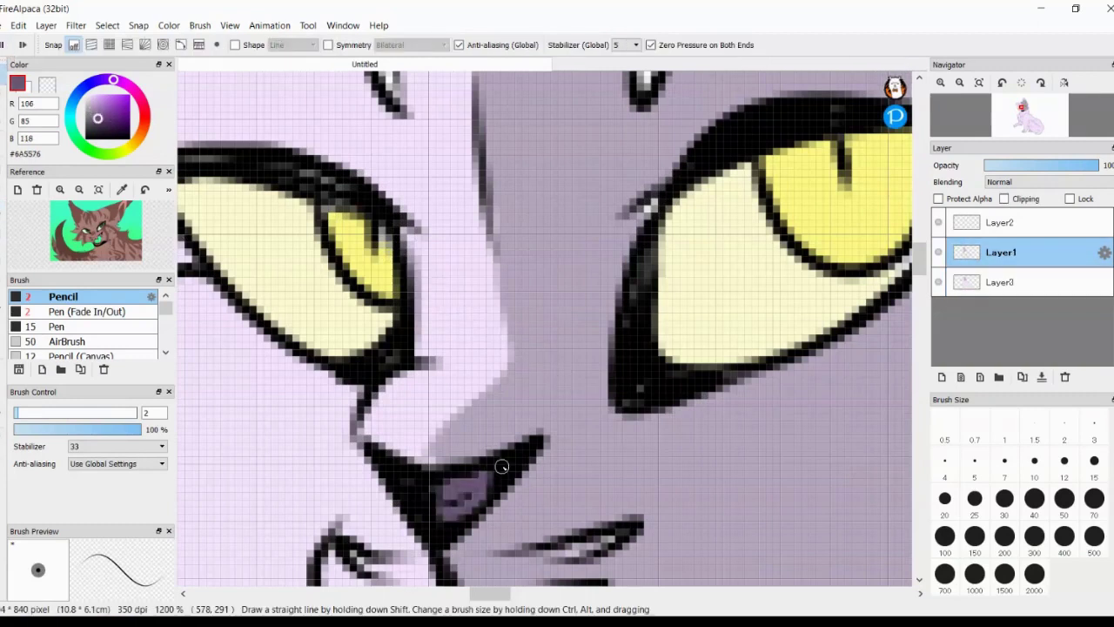
{"action": "key", "text": "ctrl+z"}
{"action": "left_click_drag", "start_coordinate": [405, 468], "coordinate": [428, 528]}
{"action": "scroll", "coordinate": [477, 360], "scroll_direction": "up", "scroll_amount": 2}
{"action": "scroll", "coordinate": [319, 349], "scroll_direction": "down", "scroll_amount": 3}
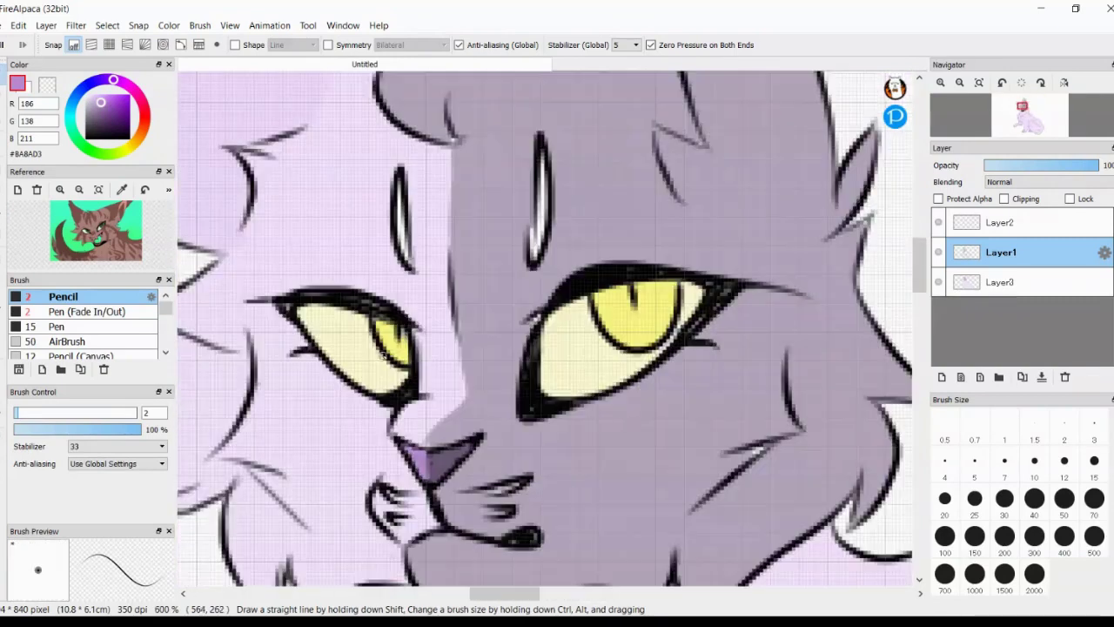
Step: Fill the two narrow forehead marks above the eyes with dark purple #755C83
{"action": "key", "text": "b"}
{"action": "key", "text": "b"}
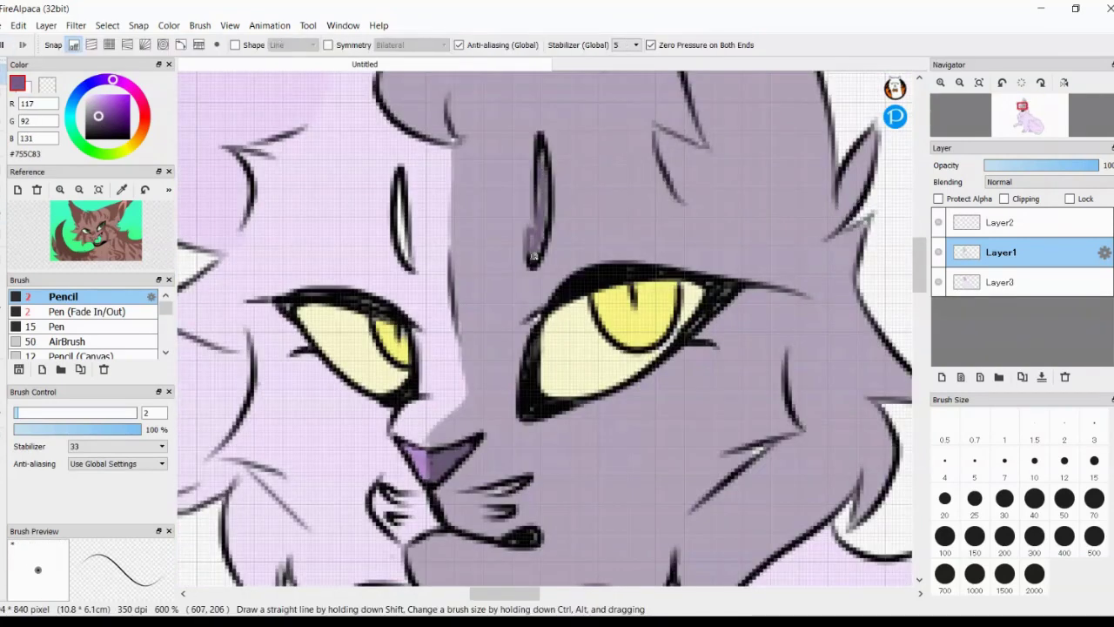
{"action": "scroll", "coordinate": [495, 313], "scroll_direction": "down", "scroll_amount": 1}
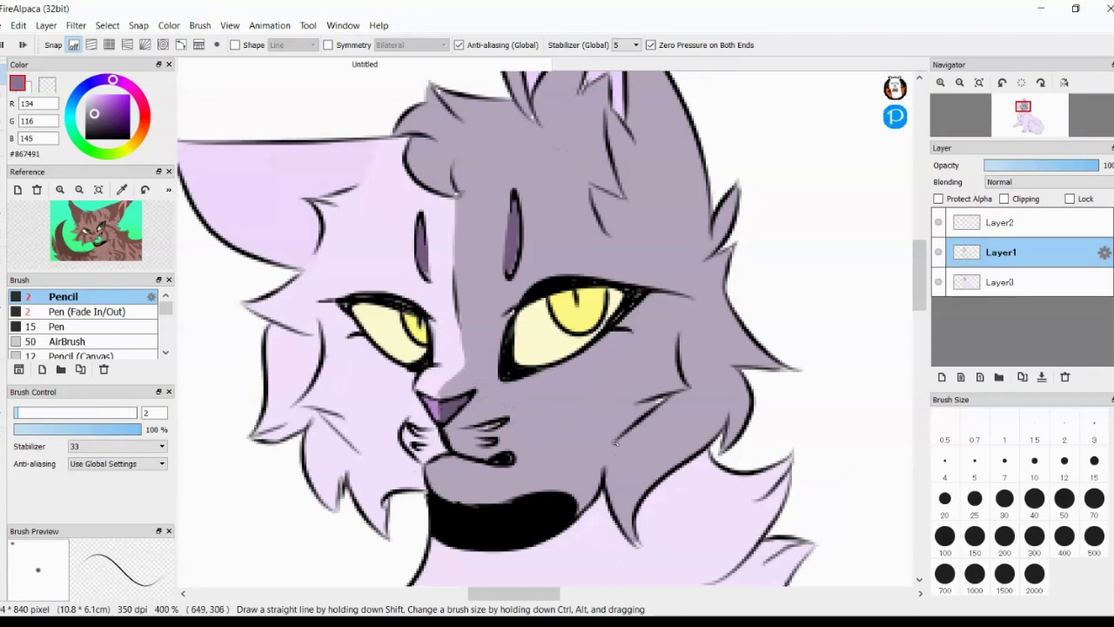
Step: Outline a darker marking from the forehead around the eye and cheek in #867491, redoing the forehead curve
{"action": "left_click_drag", "start_coordinate": [729, 259], "coordinate": [679, 340]}
{"action": "mouse_move", "coordinate": [461, 170]}
{"action": "left_mouse_down"}
{"action": "mouse_move", "coordinate": [544, 266]}
{"action": "mouse_move", "coordinate": [479, 348]}
{"action": "mouse_move", "coordinate": [570, 287]}
{"action": "mouse_move", "coordinate": [617, 288]}
{"action": "left_mouse_up"}
{"action": "key", "text": "ctrl+z"}
{"action": "key", "text": "ctrl+z"}
{"action": "key", "text": "ctrl+z"}
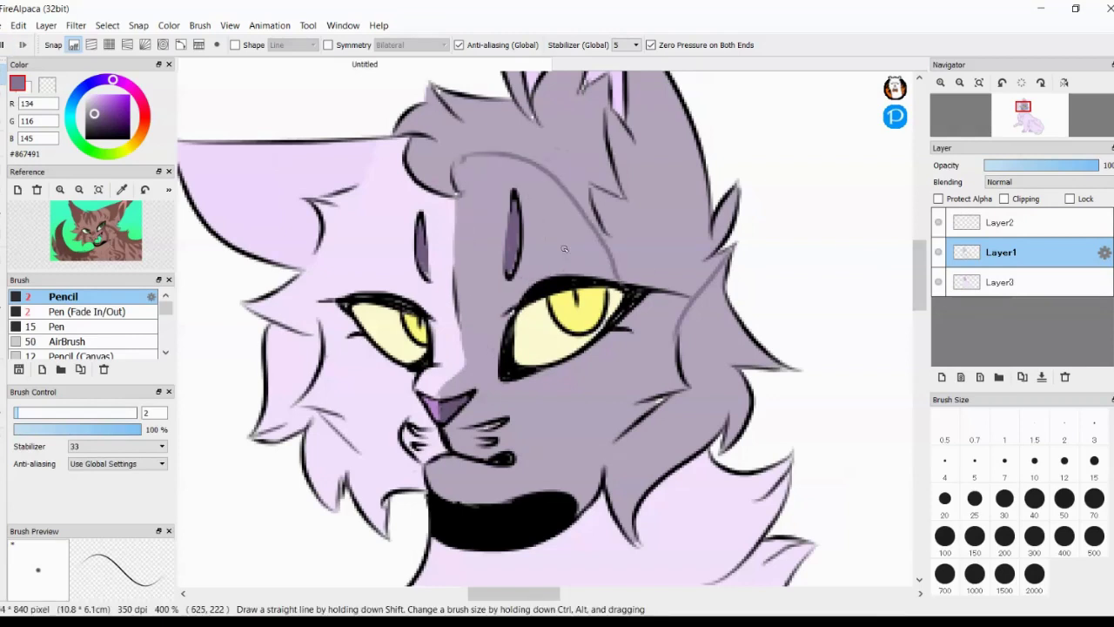
{"action": "left_click", "coordinate": [570, 200], "text": "alt"}
{"action": "left_click_drag", "start_coordinate": [570, 201], "coordinate": [613, 272]}
{"action": "left_click", "coordinate": [574, 188], "text": "alt"}
{"action": "scroll", "coordinate": [575, 188], "scroll_direction": "up", "scroll_amount": 1}
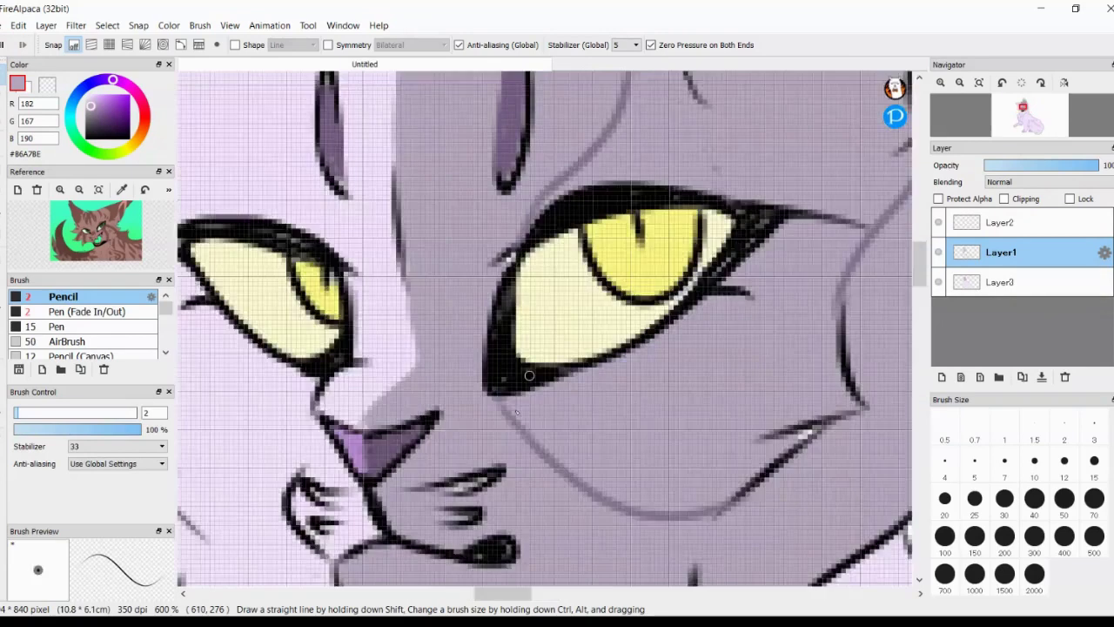
{"action": "scroll", "coordinate": [680, 142], "scroll_direction": "down", "scroll_amount": 1}
{"action": "key", "text": "g"}
{"action": "left_click", "coordinate": [941, 376]}
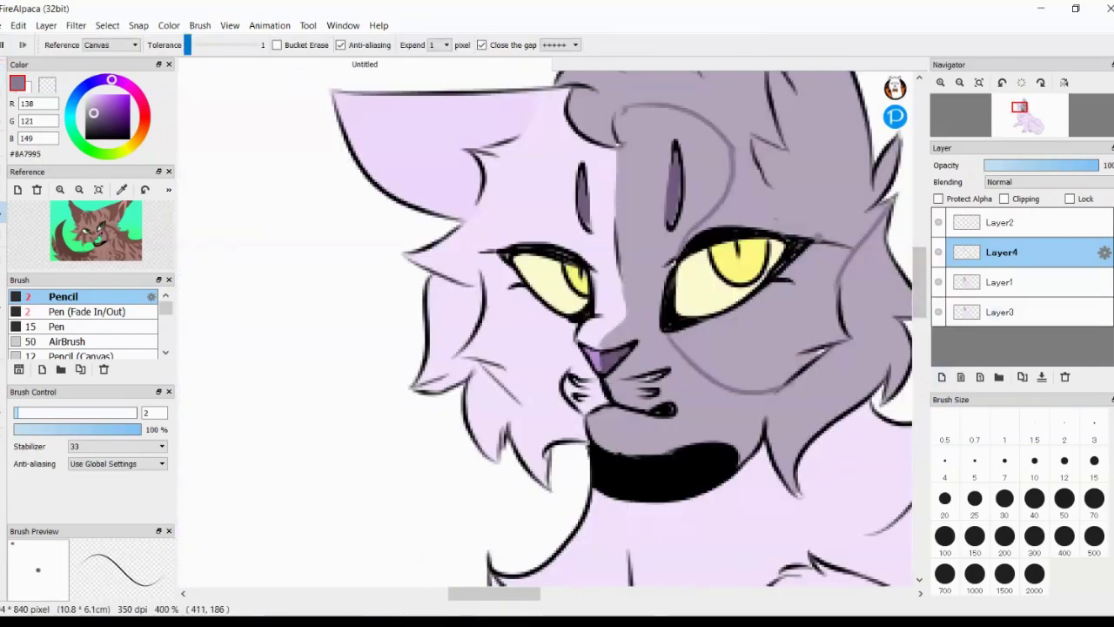
{"action": "left_click", "coordinate": [809, 148]}
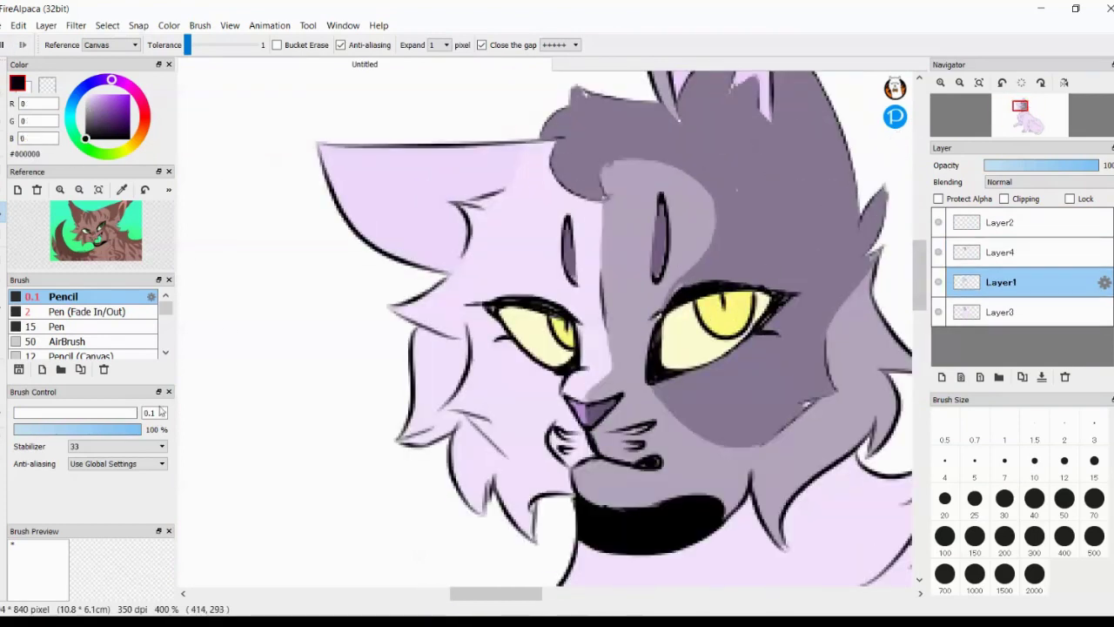
{"action": "left_click", "coordinate": [1077, 439]}
Step: On Layer3, fill the marking around the eye, the forehead tuft and the upright ear with dark grey purple #8A7995
{"action": "key", "text": "b"}
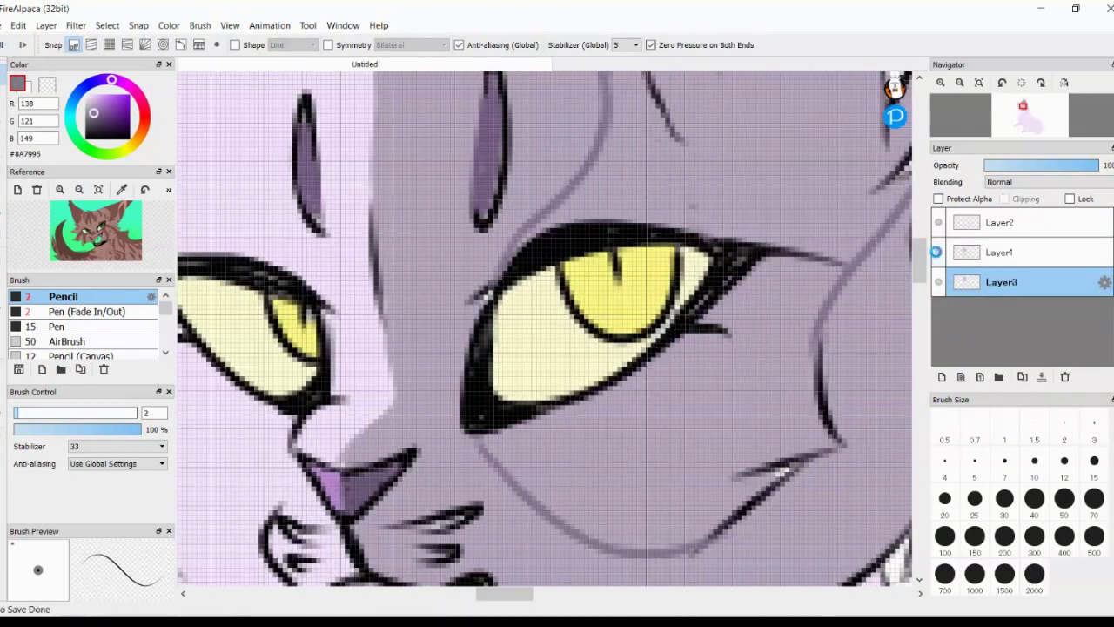
{"action": "scroll", "coordinate": [744, 228], "scroll_direction": "down", "scroll_amount": 4}
{"action": "key", "text": "g"}
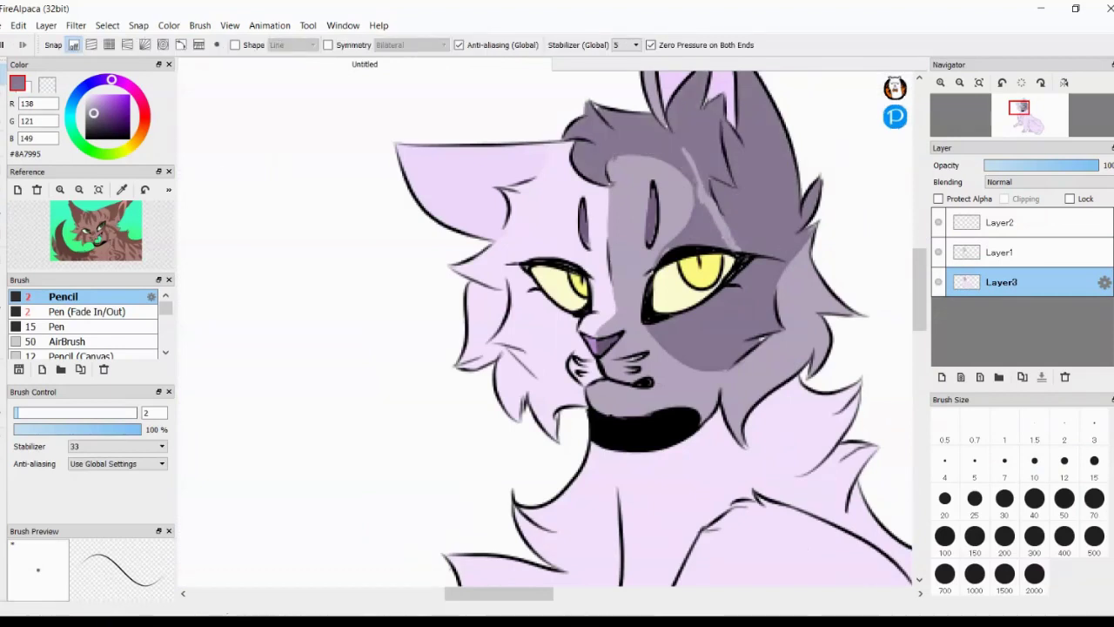
{"action": "left_click", "coordinate": [734, 229]}
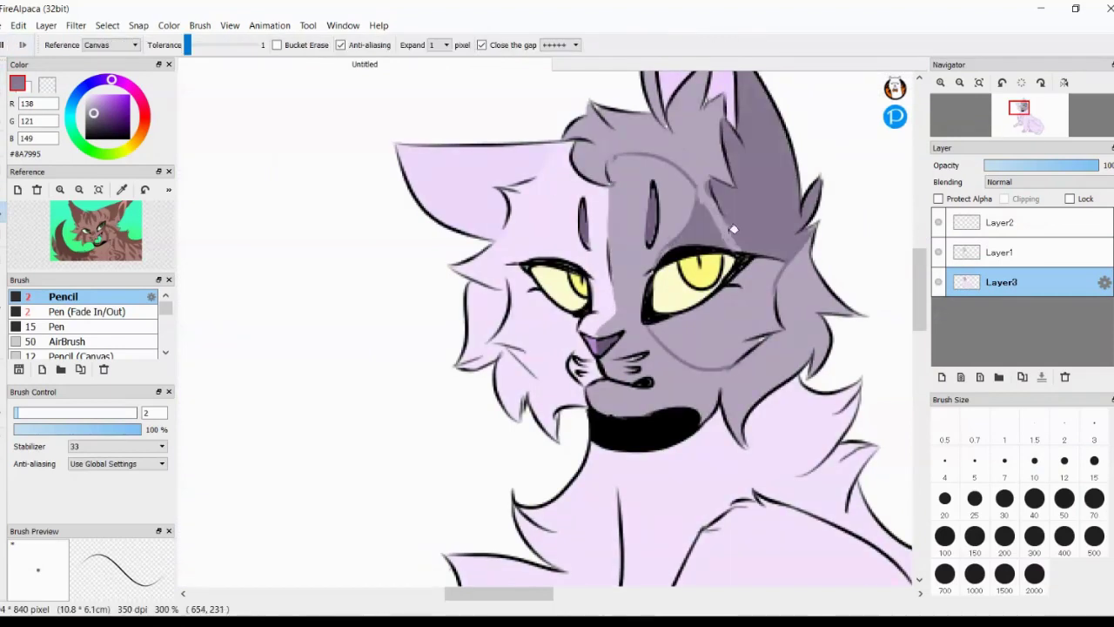
{"action": "left_click", "coordinate": [622, 214]}
Step: Redraw the curled forehead tuft's outline in black on Layer1 with the size 2 Pencil, undoing the strokes made on Layer3
{"action": "scroll", "coordinate": [568, 132], "scroll_direction": "up", "scroll_amount": 5}
{"action": "left_click", "coordinate": [940, 287]}
{"action": "key", "text": "b"}
{"action": "key", "text": "ctrl+z"}
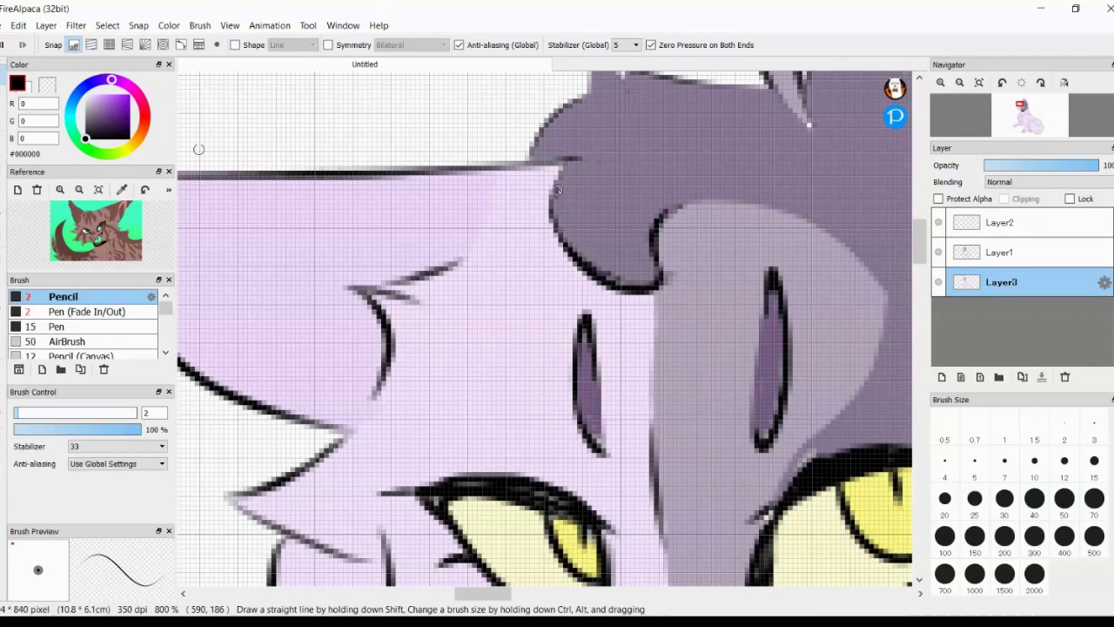
{"action": "key", "text": "ctrl+z"}
{"action": "key", "text": "ctrl+z"}
{"action": "scroll", "coordinate": [742, 316], "scroll_direction": "down", "scroll_amount": 2}
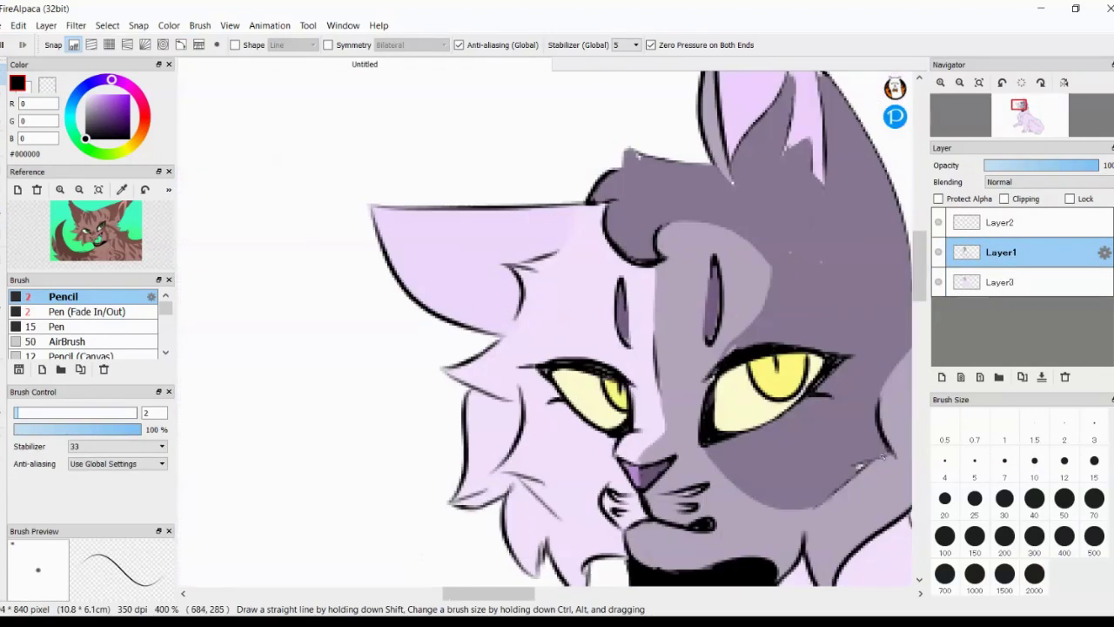
Step: Redraw the upright ear's outer edge, inner edge and inner fur tufts in black on Layer1
{"action": "scroll", "coordinate": [873, 445], "scroll_direction": "down", "scroll_amount": 1}
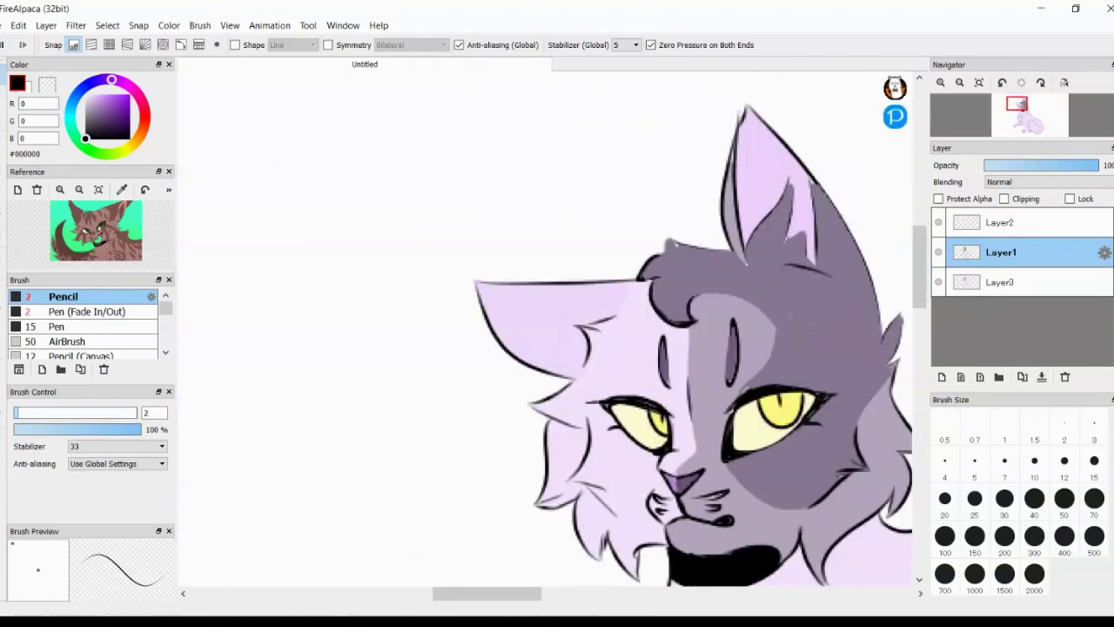
{"action": "scroll", "coordinate": [668, 325], "scroll_direction": "up", "scroll_amount": 3}
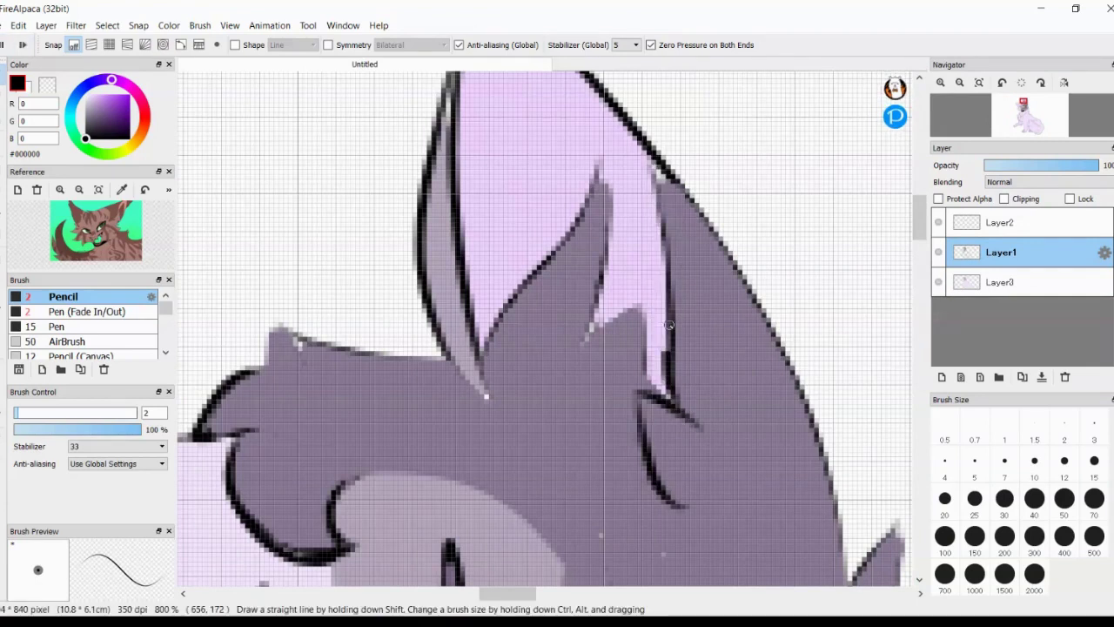
{"action": "scroll", "coordinate": [836, 513], "scroll_direction": "down", "scroll_amount": 1}
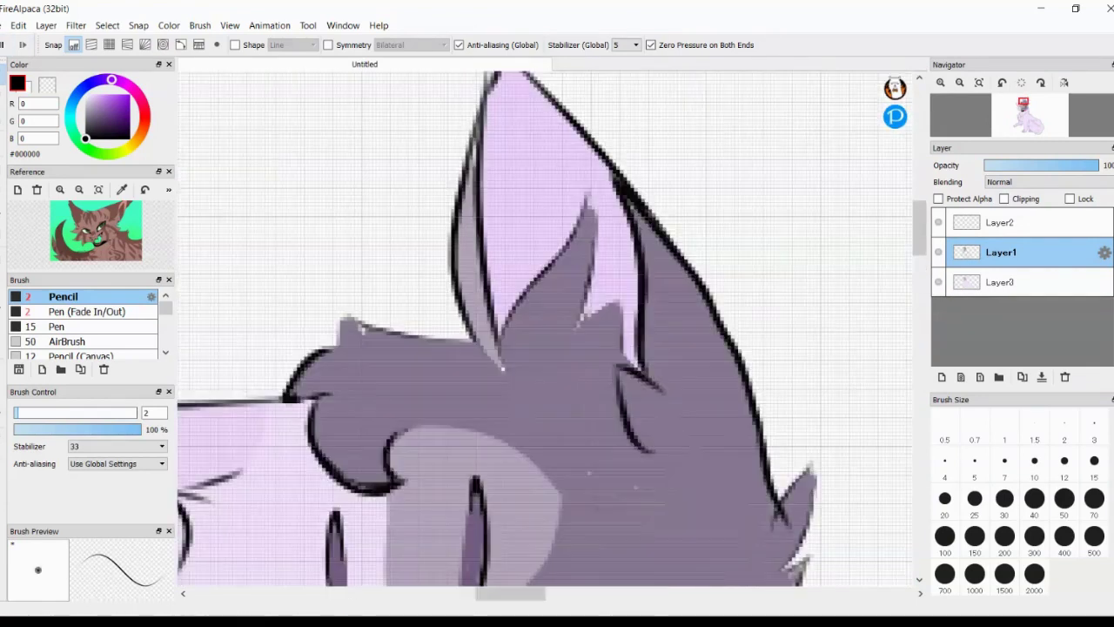
{"action": "scroll", "coordinate": [771, 456], "scroll_direction": "down", "scroll_amount": 3}
{"action": "scroll", "coordinate": [768, 364], "scroll_direction": "up", "scroll_amount": 5}
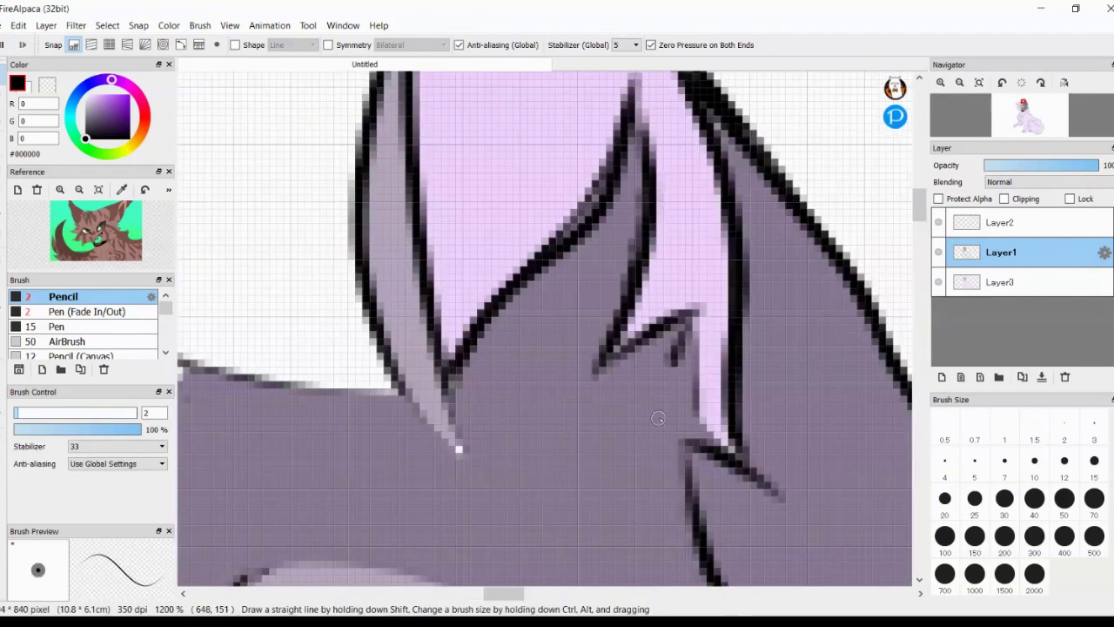
{"action": "scroll", "coordinate": [769, 364], "scroll_direction": "down", "scroll_amount": 8}
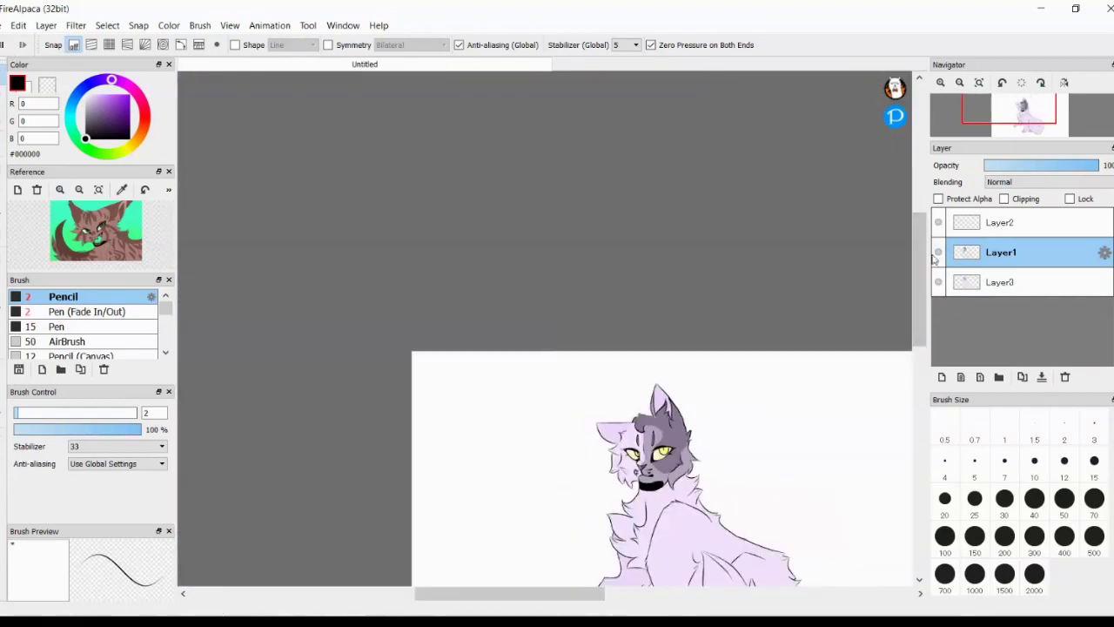
Step: Outline the lower edge of the shoulder marking and a thigh marking in #B6A7BE on Layer3 with the size 2 Pencil
{"action": "left_click_drag", "start_coordinate": [921, 322], "coordinate": [929, 346]}
{"action": "left_click", "coordinate": [942, 282]}
{"action": "scroll", "coordinate": [910, 278], "scroll_direction": "up", "scroll_amount": 3}
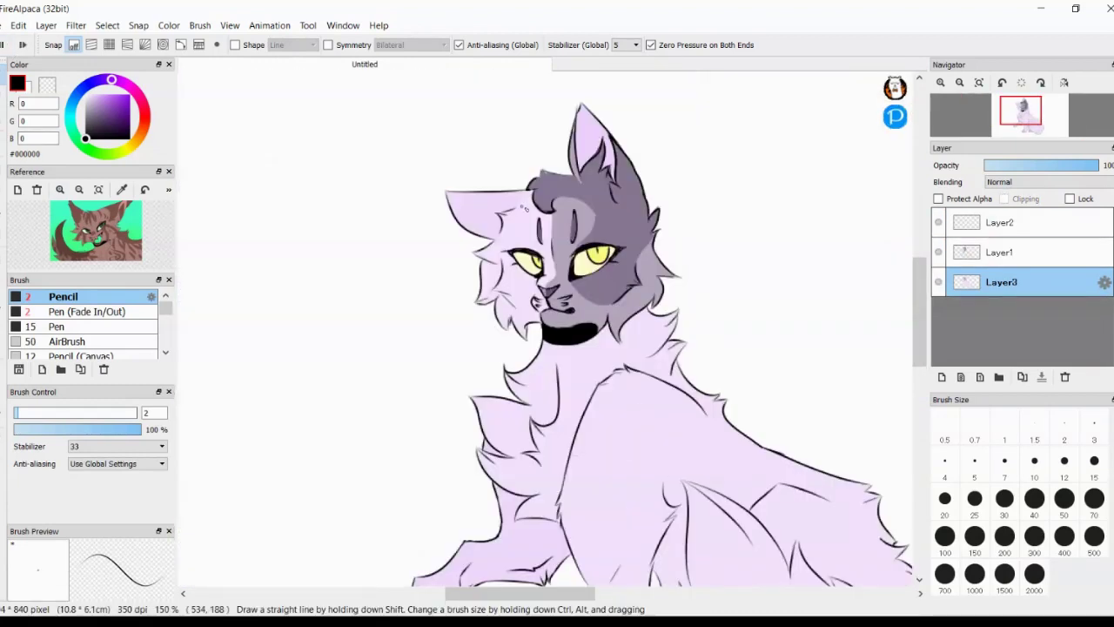
{"action": "scroll", "coordinate": [558, 375], "scroll_direction": "up", "scroll_amount": 3}
{"action": "scroll", "coordinate": [648, 362], "scroll_direction": "down", "scroll_amount": 3}
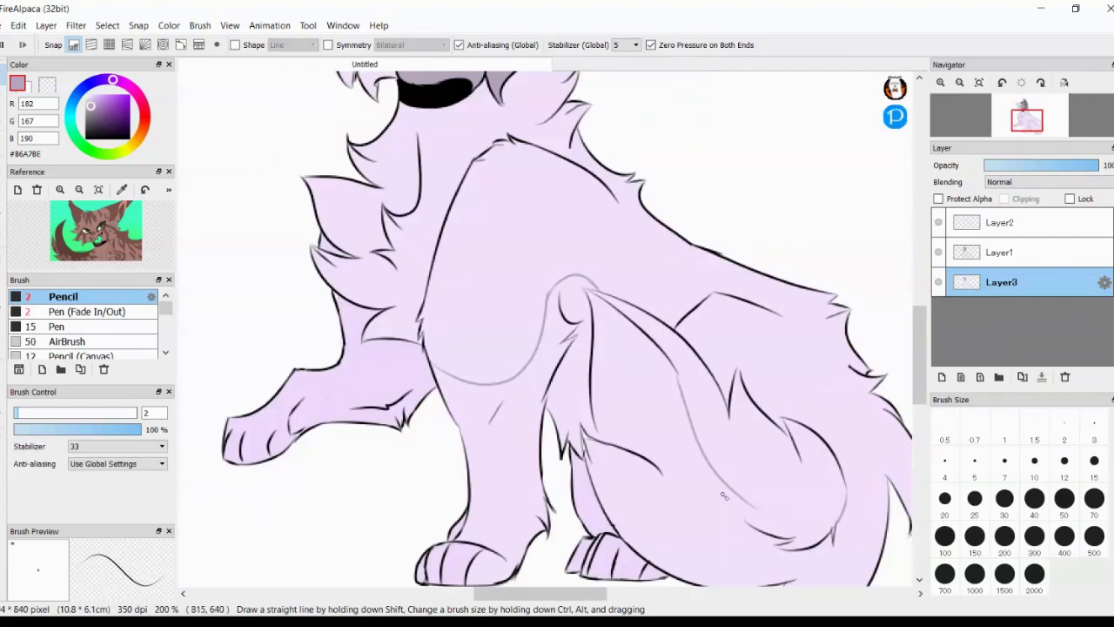
Step: Fill the shoulder marking in grey purple on Layer3, closing its outline across the back so the colour stays off the hindquarters and tail
{"action": "key", "text": "g"}
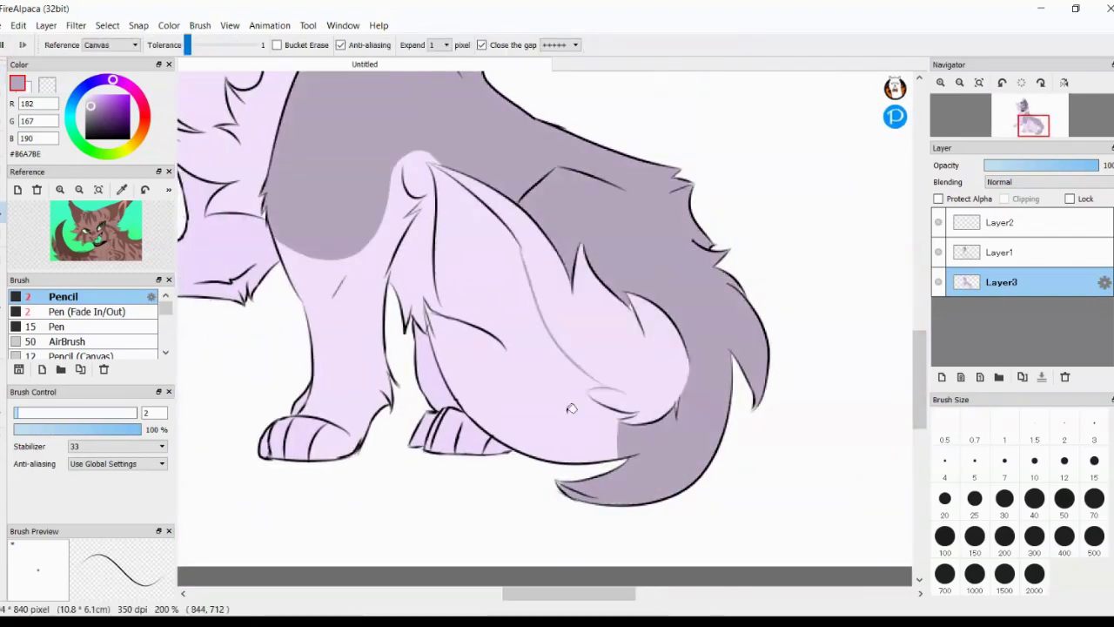
{"action": "key", "text": "ctrl+minus"}
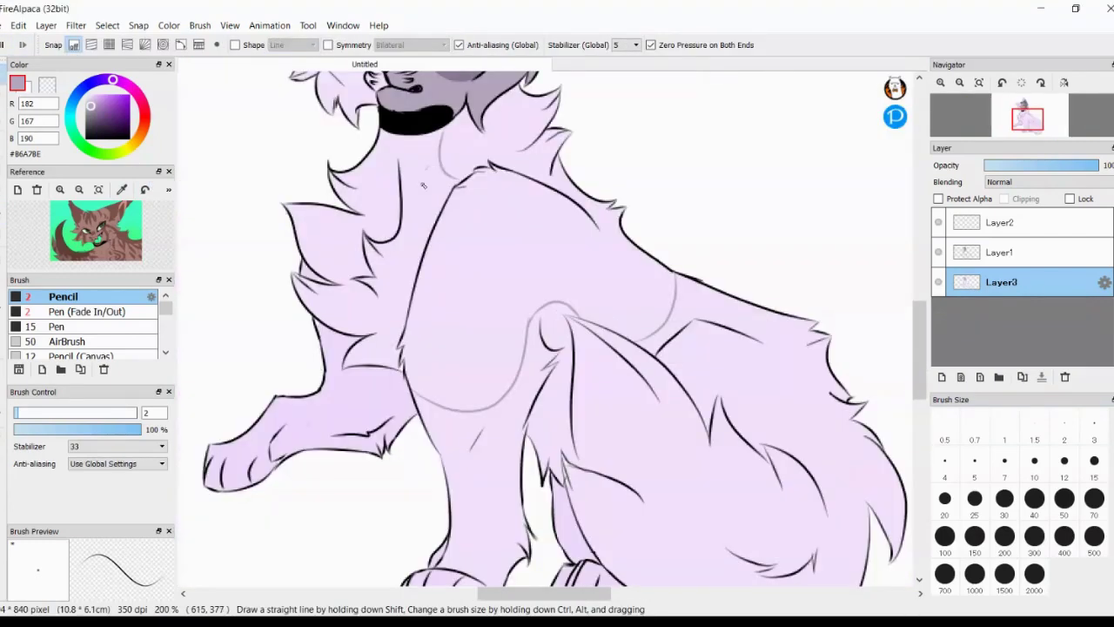
{"action": "key", "text": "g"}
{"action": "left_click", "coordinate": [475, 241]}
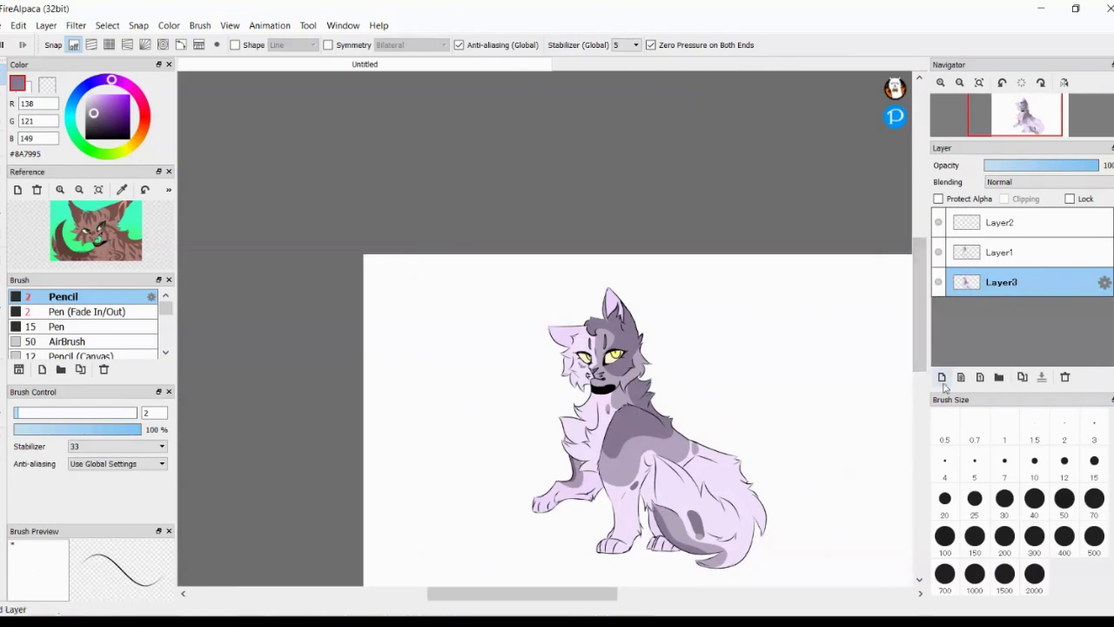
Step: Add a background layer beneath the cat and cover the canvas with a soft gradient from light lilac to darker purple
{"action": "left_click", "coordinate": [942, 377]}
{"action": "scroll", "coordinate": [923, 343], "scroll_direction": "down", "scroll_amount": 2}
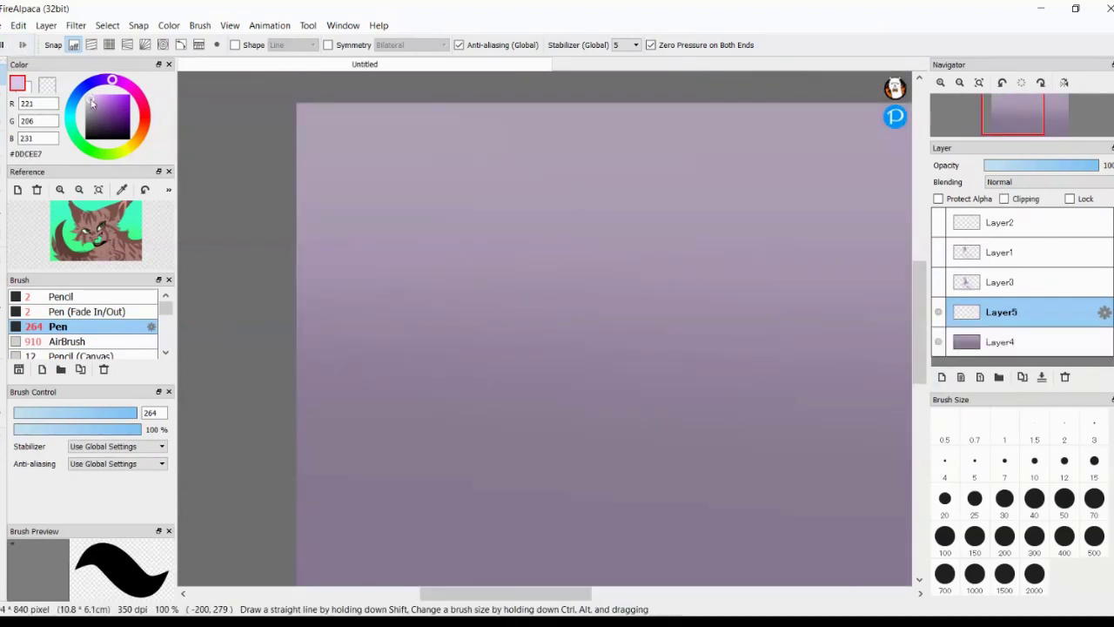
Step: Stamp a #DDCEE7 circle on Layer5 with the size 264 Pen and erase part of it to form a crescent moon
{"action": "left_click", "coordinate": [469, 241]}
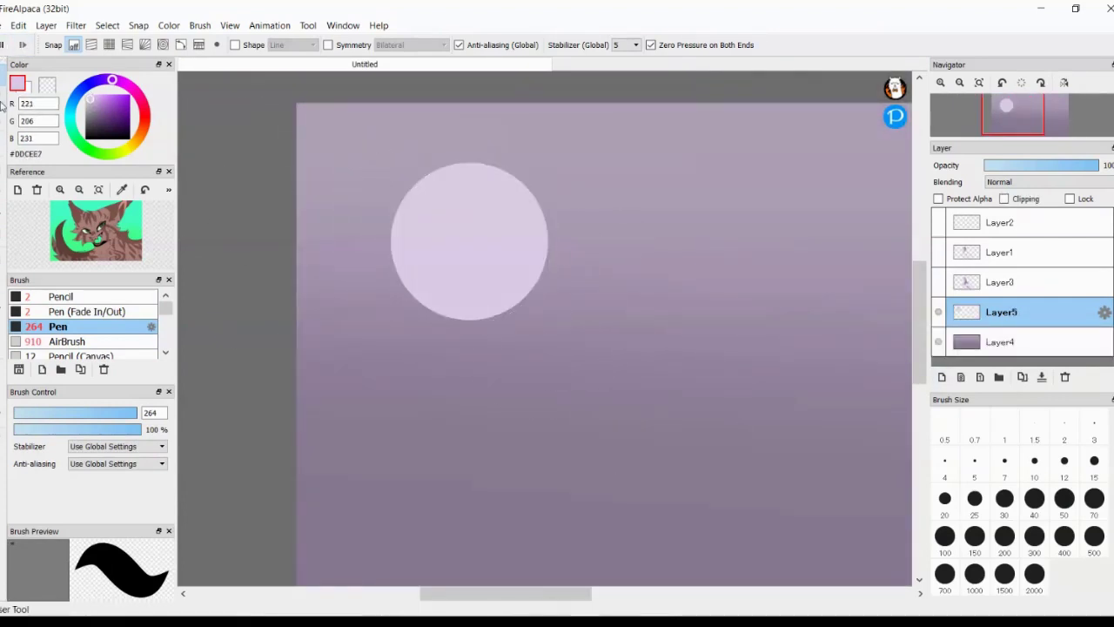
{"action": "left_click", "coordinate": [2, 105]}
{"action": "left_click_drag", "start_coordinate": [501, 258], "coordinate": [624, 340]}
Step: Scatter light lilac stars of varied sizes across the sky on Layer5 with the Star2 brush at size 504
{"action": "left_click", "coordinate": [61, 323]}
{"action": "scroll", "coordinate": [83, 326], "scroll_direction": "down", "scroll_amount": 5}
{"action": "left_click", "coordinate": [61, 355]}
{"action": "left_click_drag", "start_coordinate": [659, 249], "coordinate": [705, 314]}
{"action": "left_click", "coordinate": [571, 443]}
{"action": "left_click", "coordinate": [658, 494]}
{"action": "left_click", "coordinate": [463, 459]}
{"action": "left_click", "coordinate": [571, 268]}
{"action": "scroll", "coordinate": [719, 287], "scroll_direction": "down", "scroll_amount": 3}
{"action": "left_click", "coordinate": [723, 205]}
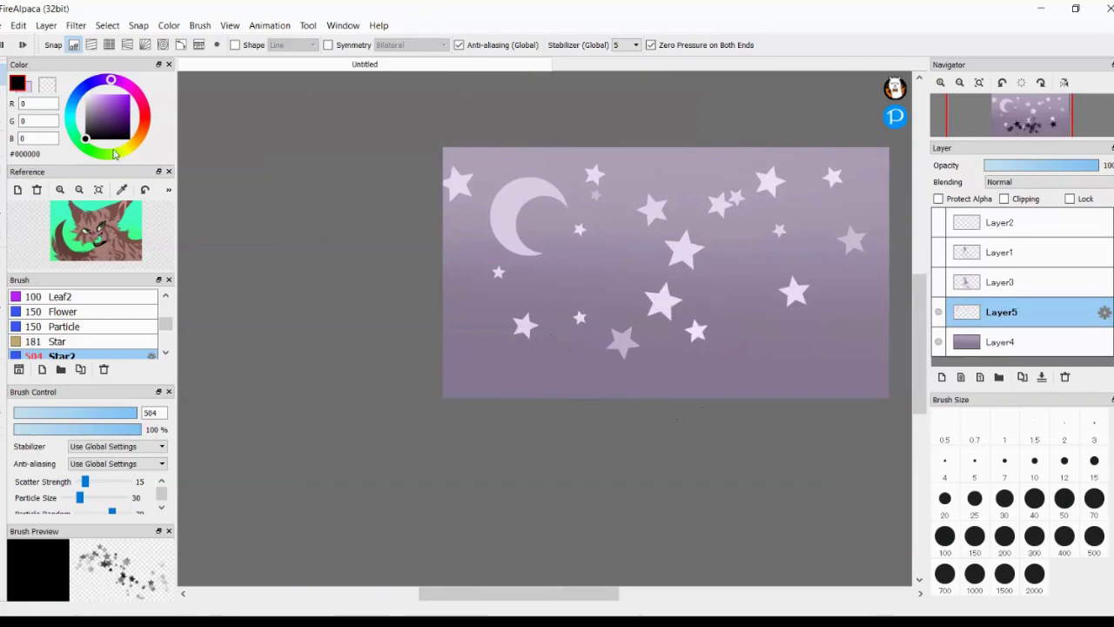
Step: Undo a trial stroke, show Layer2, Layer1 and Layer3, and paint a soft black AirBrush shadow beneath the cat on Layer5
{"action": "left_click", "coordinate": [70, 342]}
{"action": "left_click_drag", "start_coordinate": [557, 348], "coordinate": [722, 323]}
{"action": "key", "text": "ctrl+z"}
{"action": "left_click", "coordinate": [939, 223]}
{"action": "left_click", "coordinate": [938, 252]}
{"action": "left_click", "coordinate": [939, 282]}
{"action": "left_click_drag", "start_coordinate": [713, 370], "coordinate": [571, 367]}
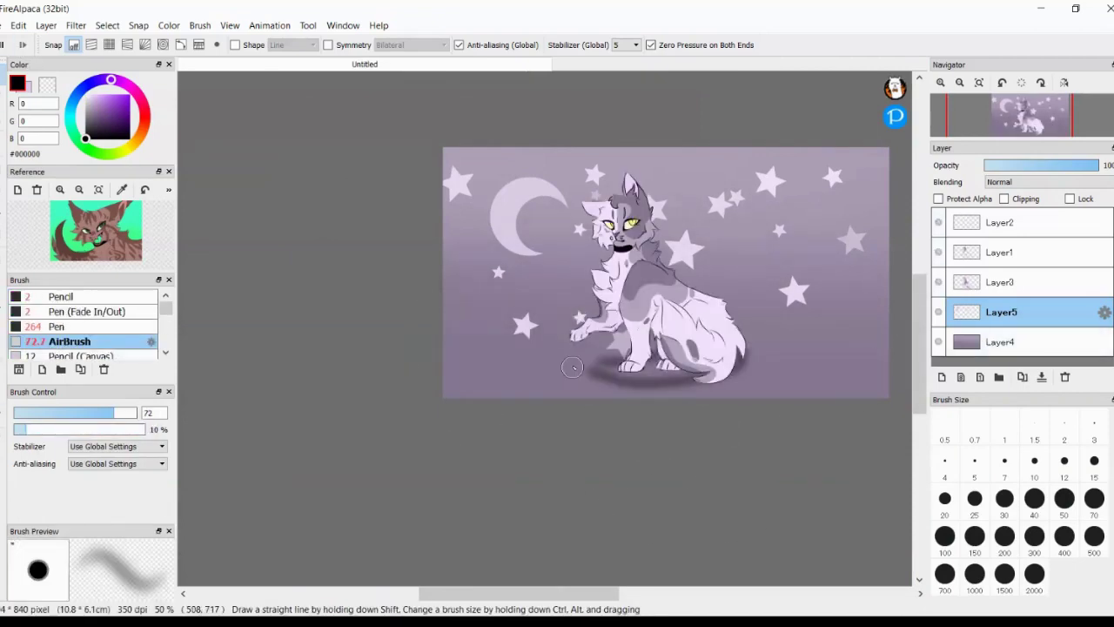